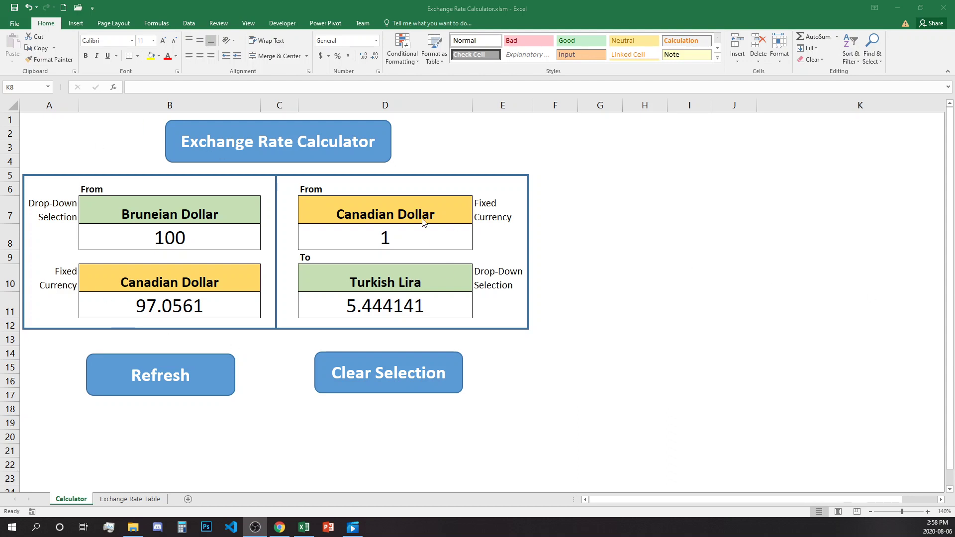
Step: Inspect the From and To currency dropdowns without changing them, keeping Turkish Lira
click(222, 211)
click(385, 279)
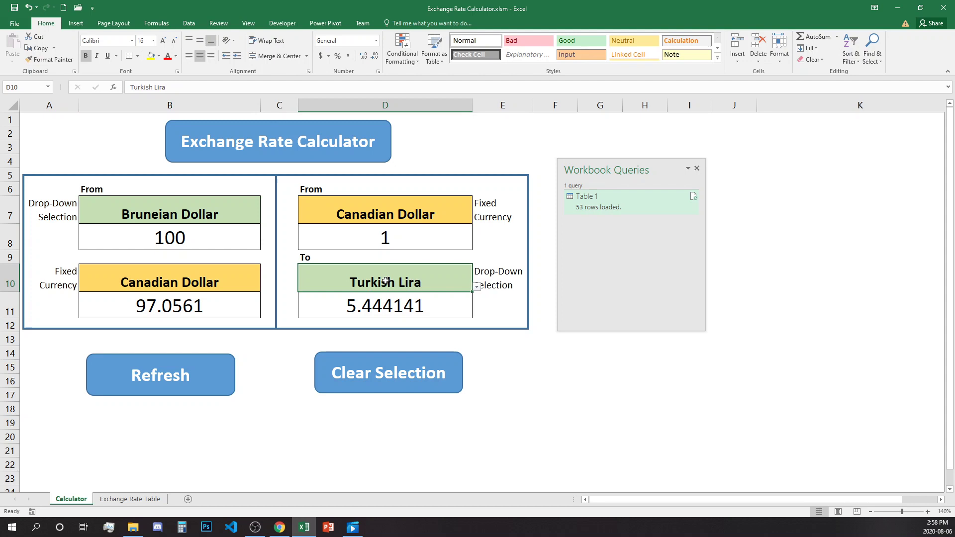
click(244, 209)
click(264, 219)
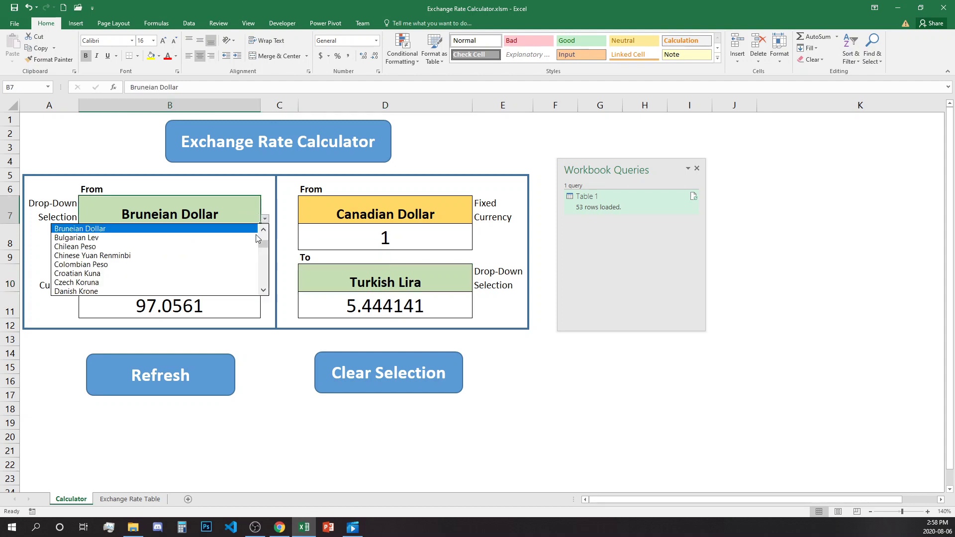
click(376, 277)
click(376, 276)
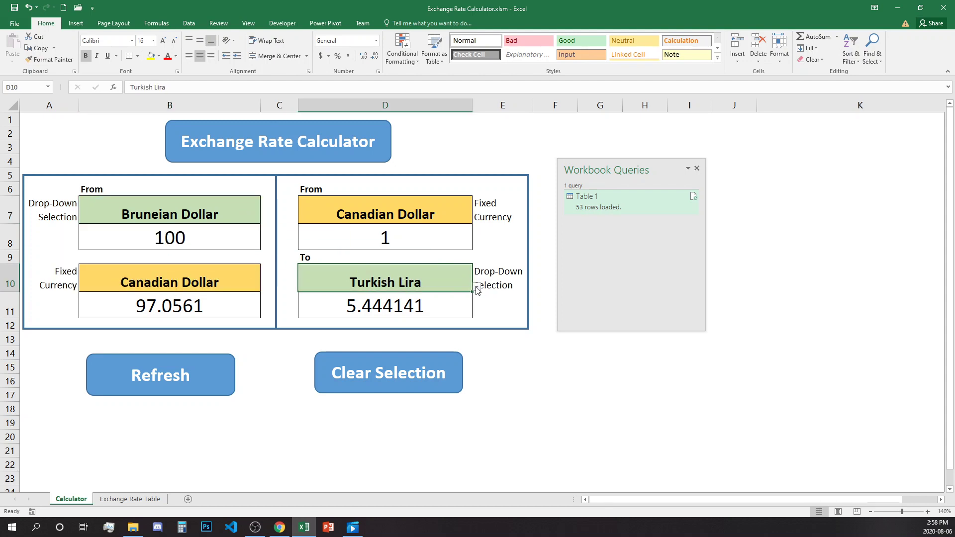
click(476, 286)
click(276, 224)
Step: Enter 100 as the Canadian Dollar amount in D8
click(182, 238)
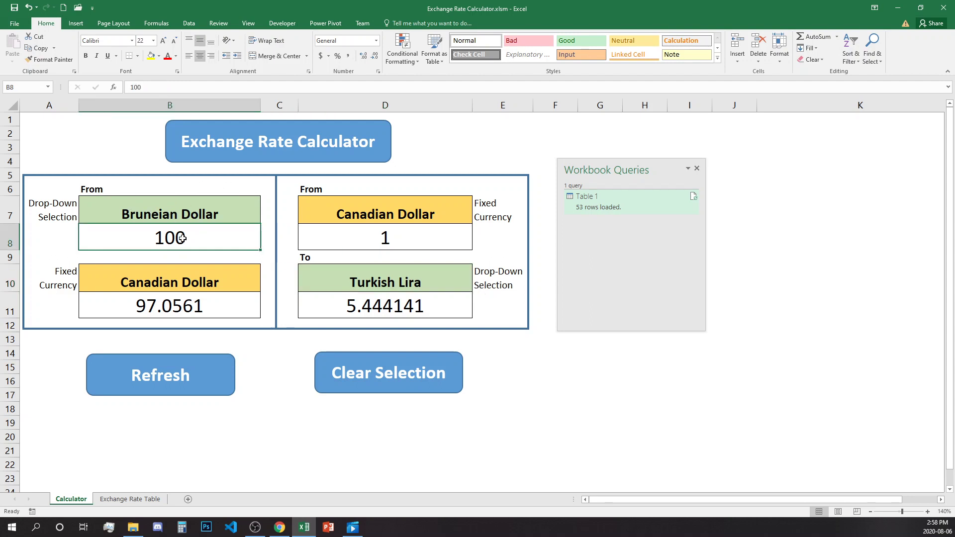
click(186, 277)
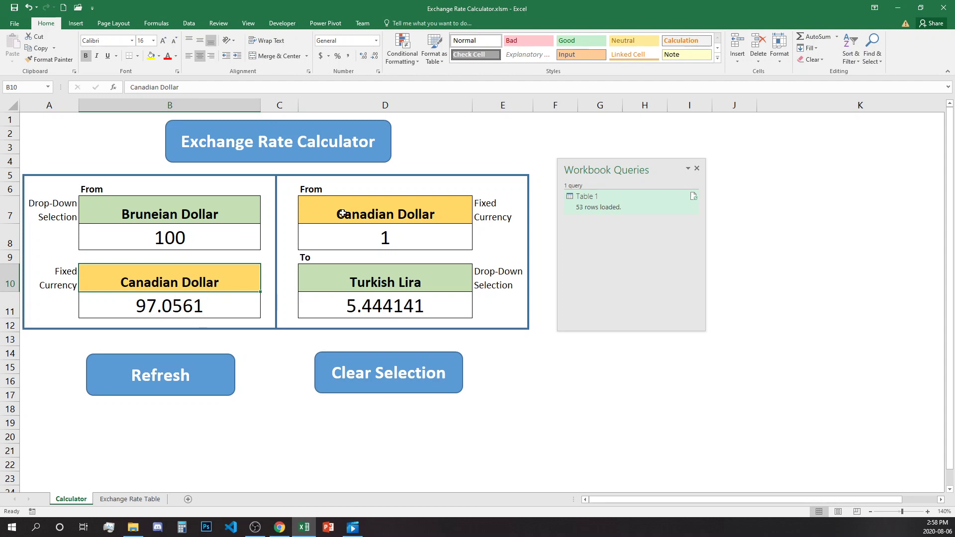
click(415, 206)
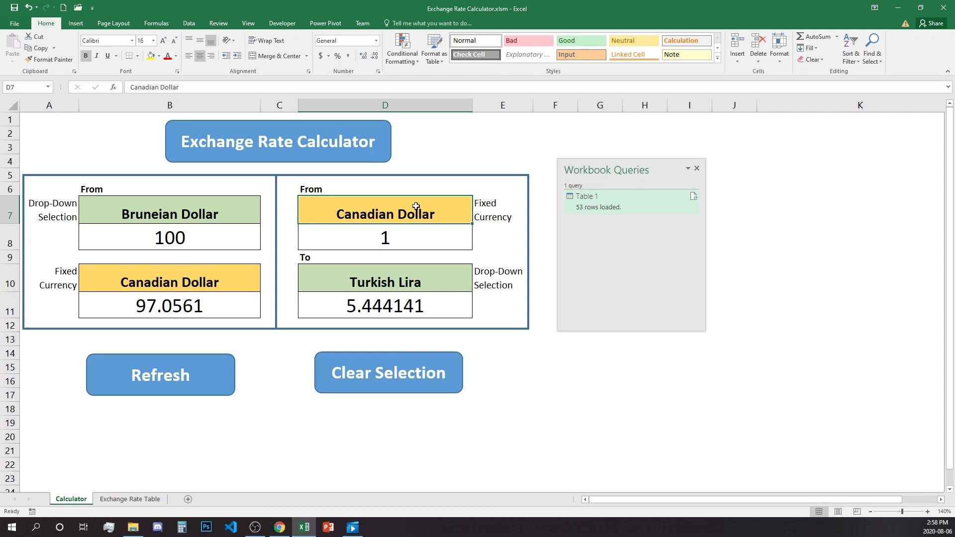
click(423, 237)
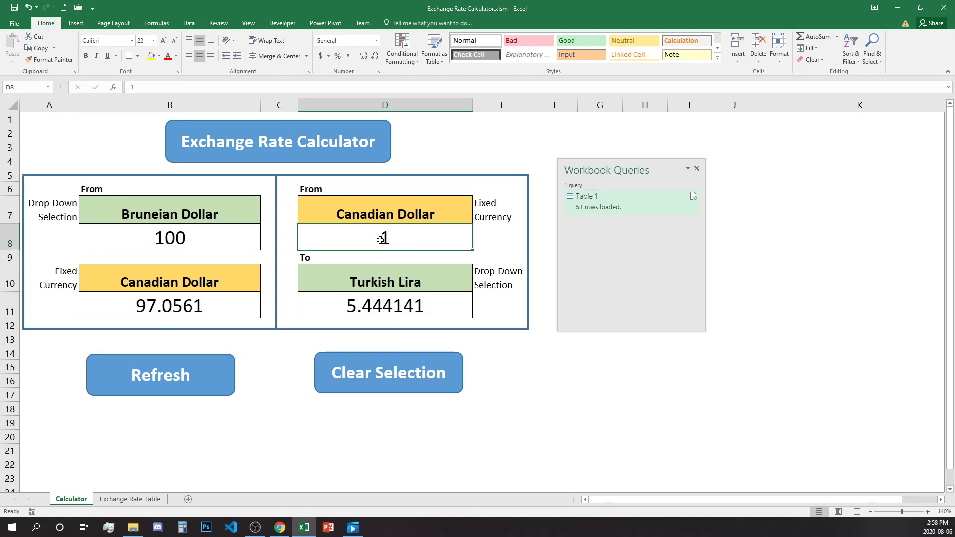
text(100)
click(480, 243)
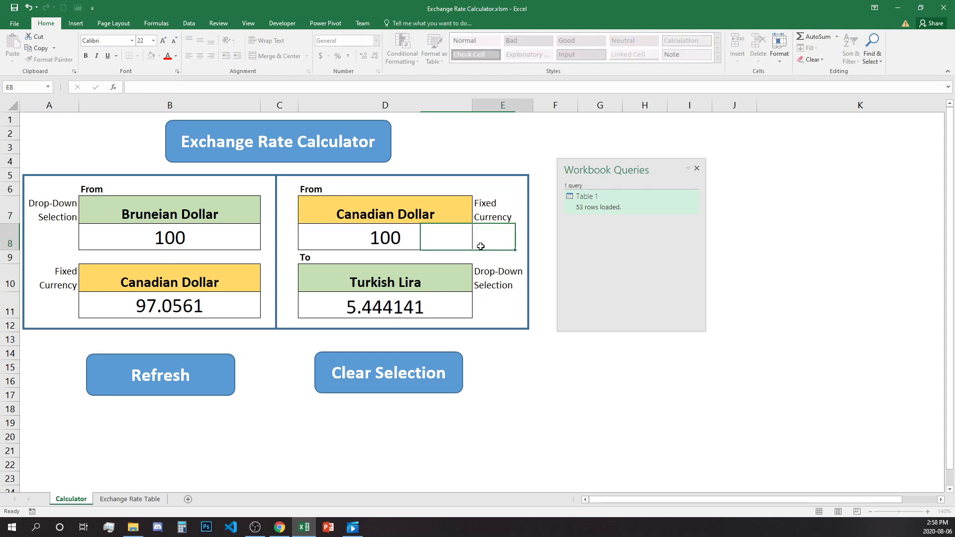
Step: Choose US Dollar as the target currency in D10, giving 75.2472
click(442, 274)
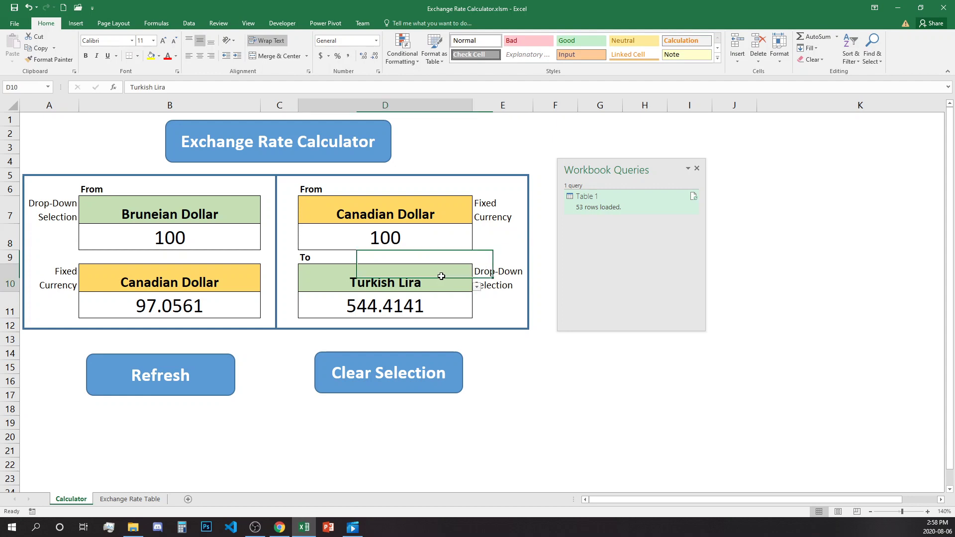
click(476, 287)
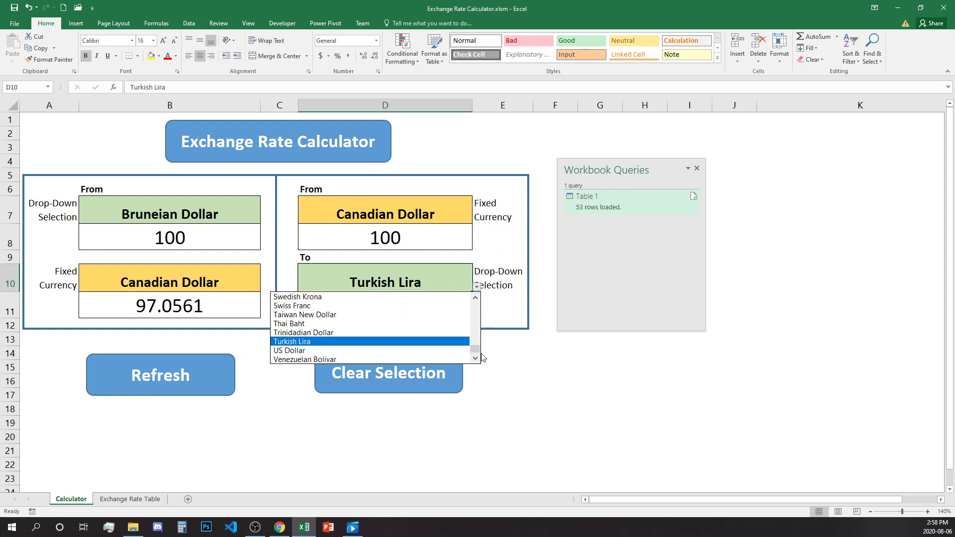
click(395, 350)
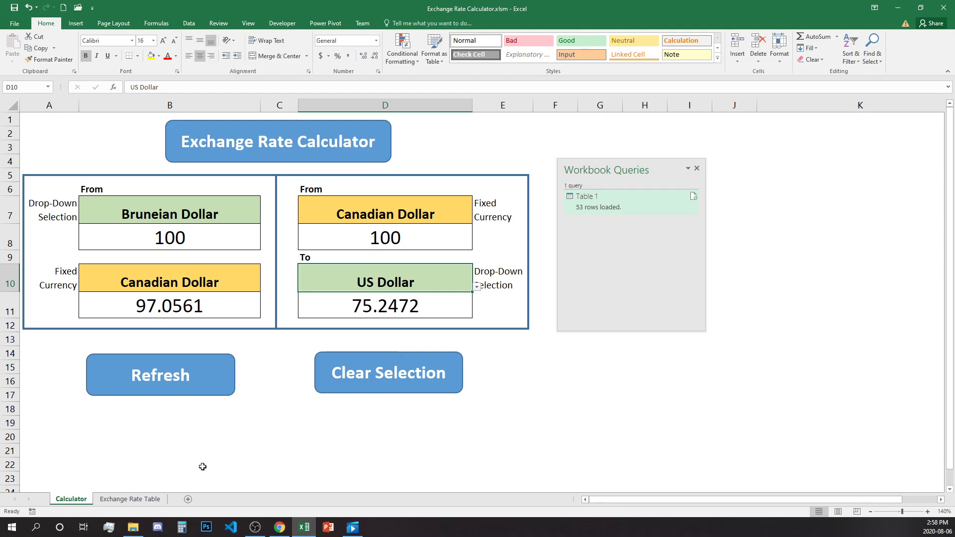
Step: Browse the Exchange Rate Table sheet, checking the Argentine Peso name, per-CAD rate and inverse rate
click(148, 499)
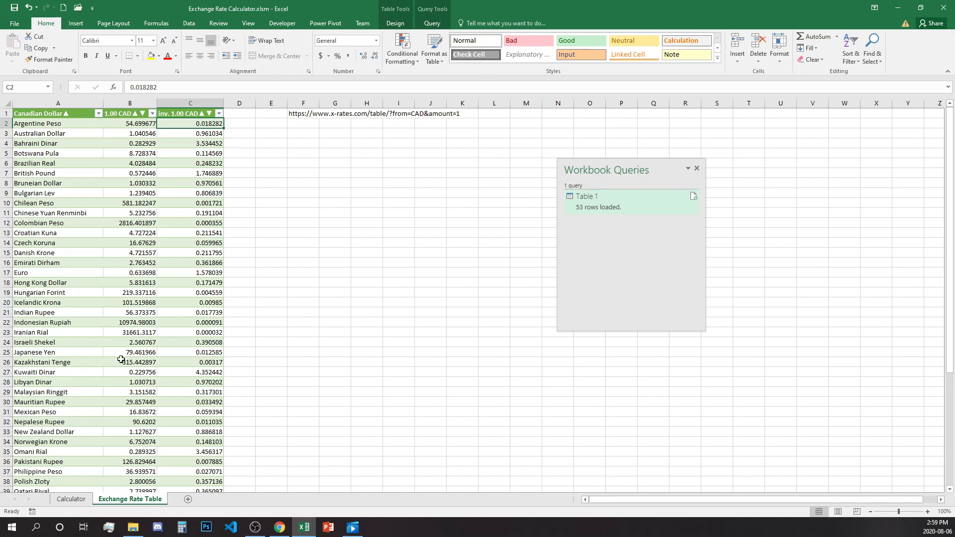
scroll(122, 360, down, 8)
scroll(123, 360, up, 8)
click(43, 123)
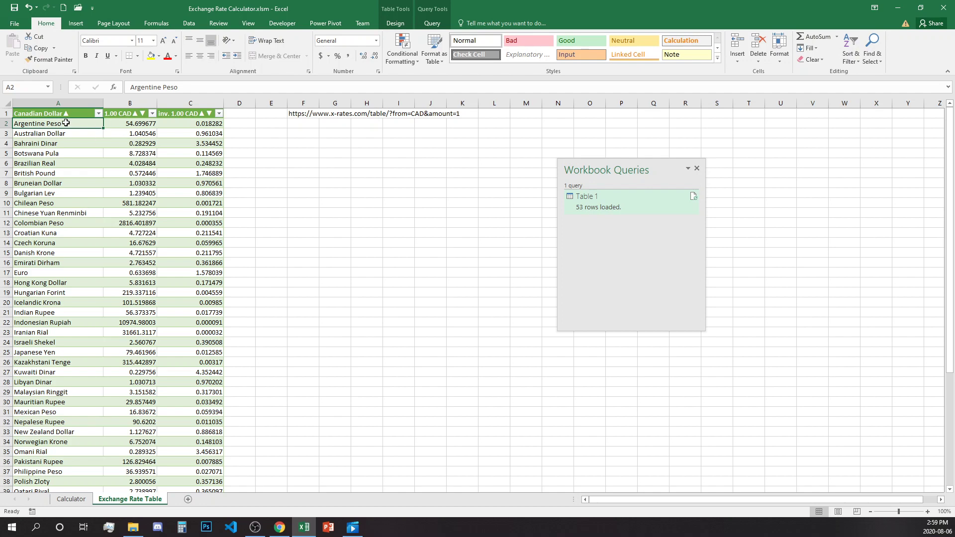
click(124, 121)
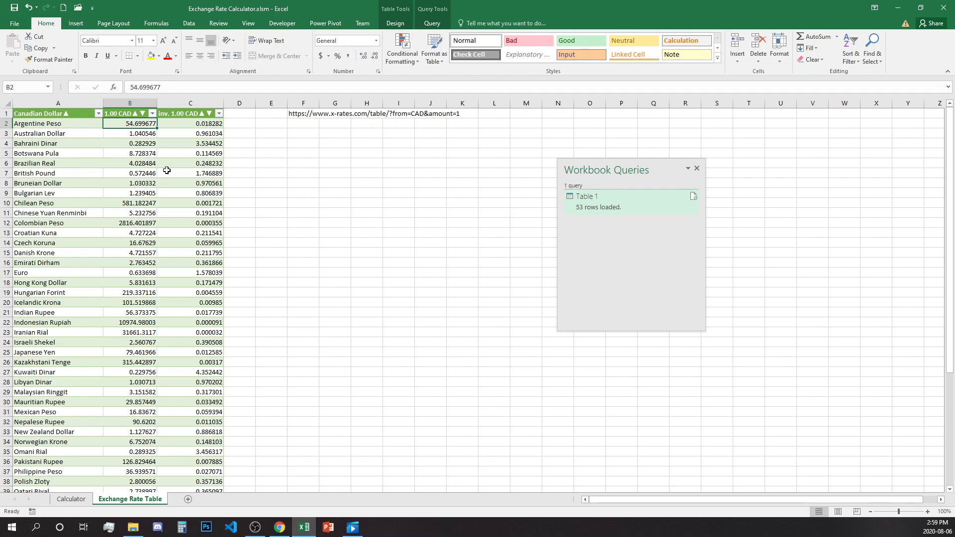
click(197, 126)
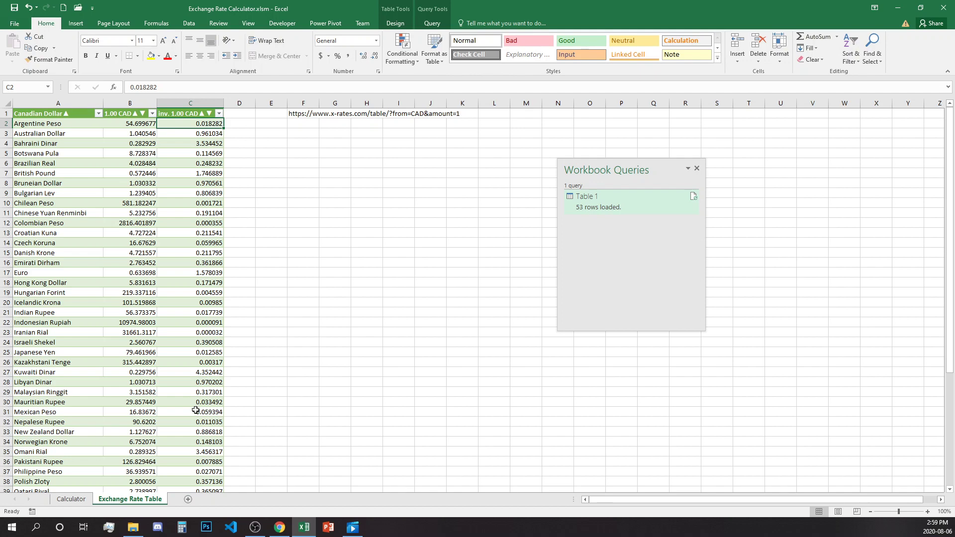
Step: Clear the calculator, then convert 10 Brazilian Real to Canadian Dollars
click(71, 499)
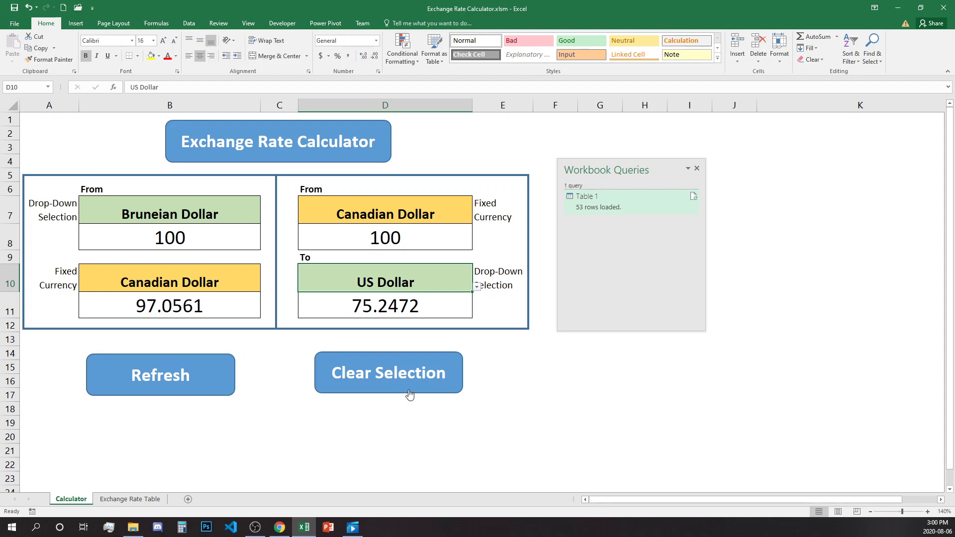
click(395, 385)
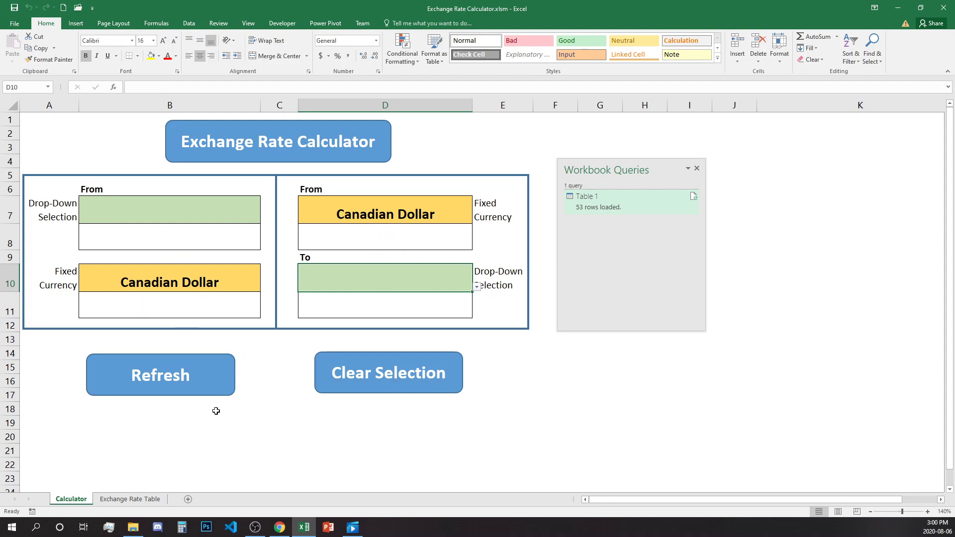
click(207, 207)
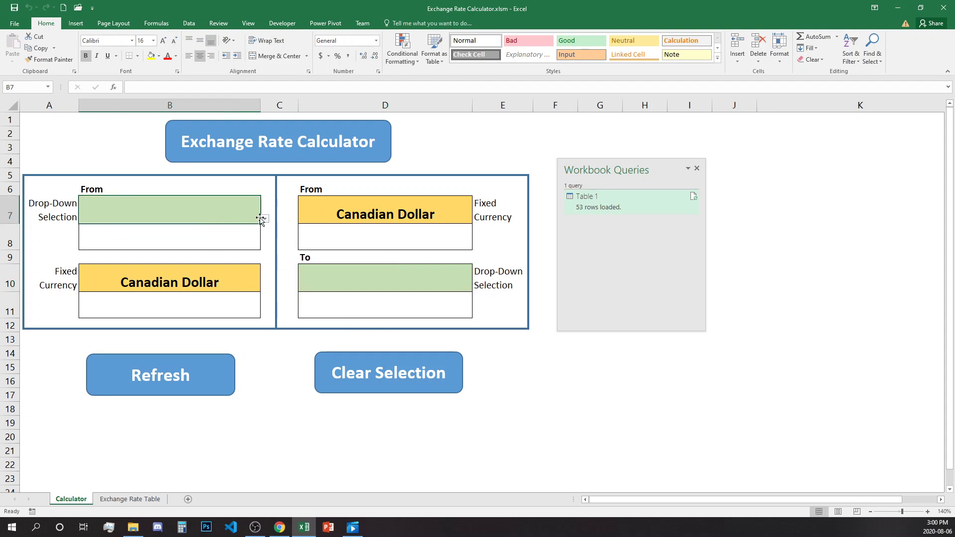
click(264, 218)
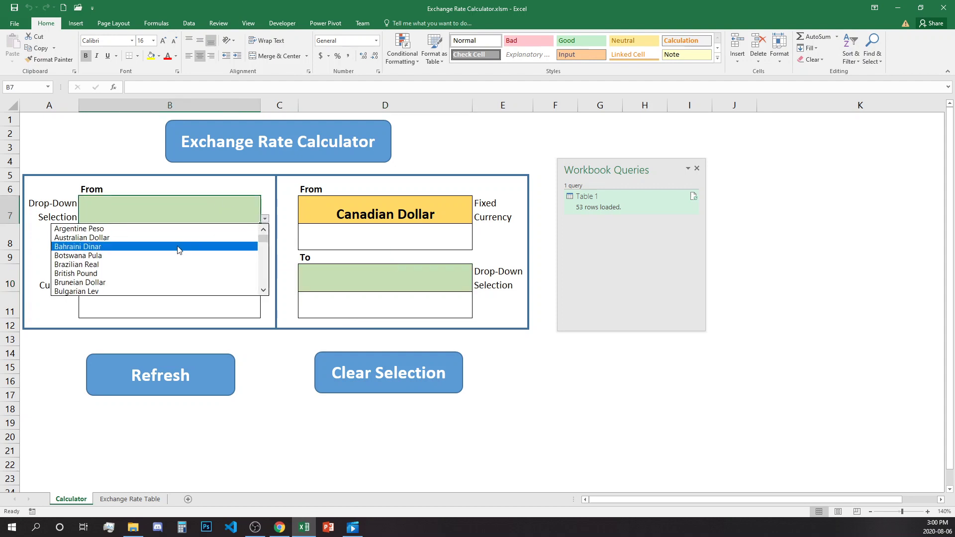
click(172, 264)
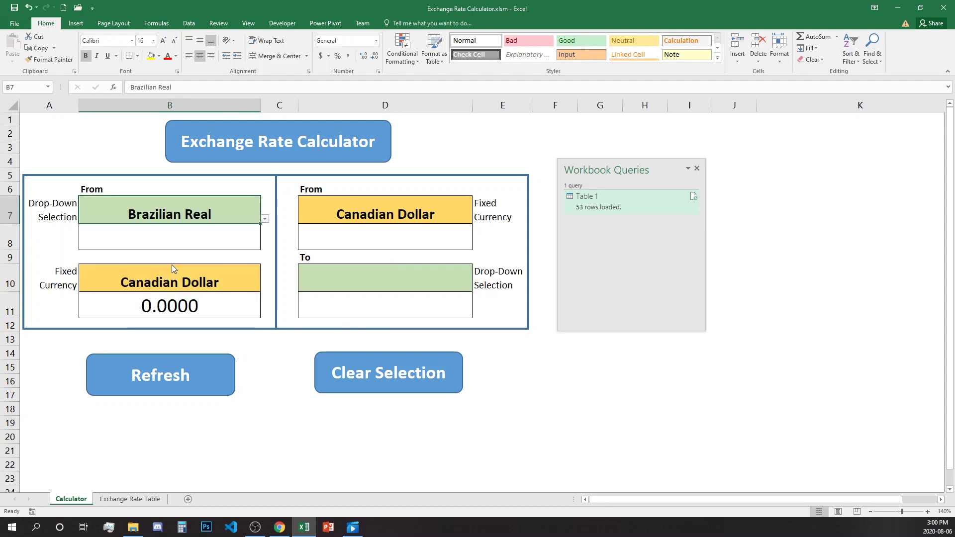
click(213, 238)
text(1)
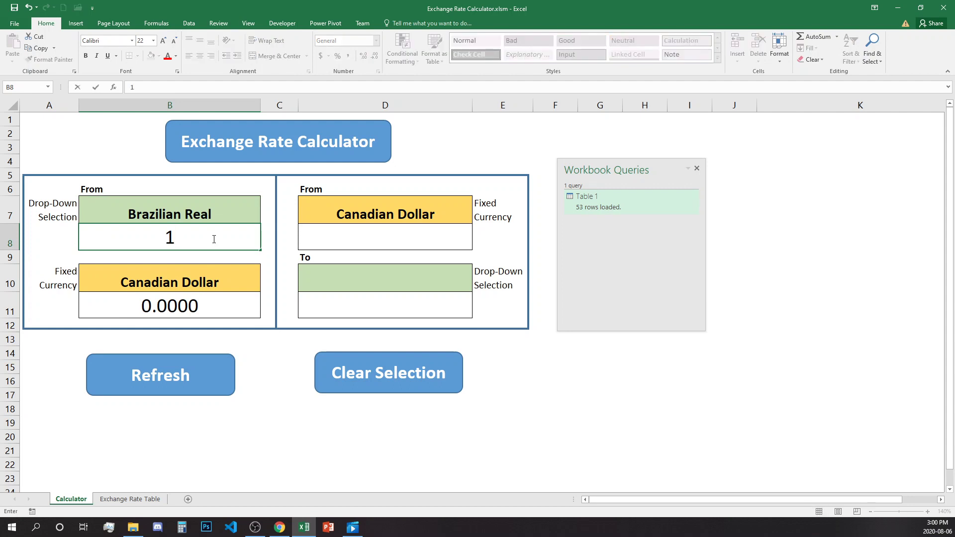
text(0)
key(Return)
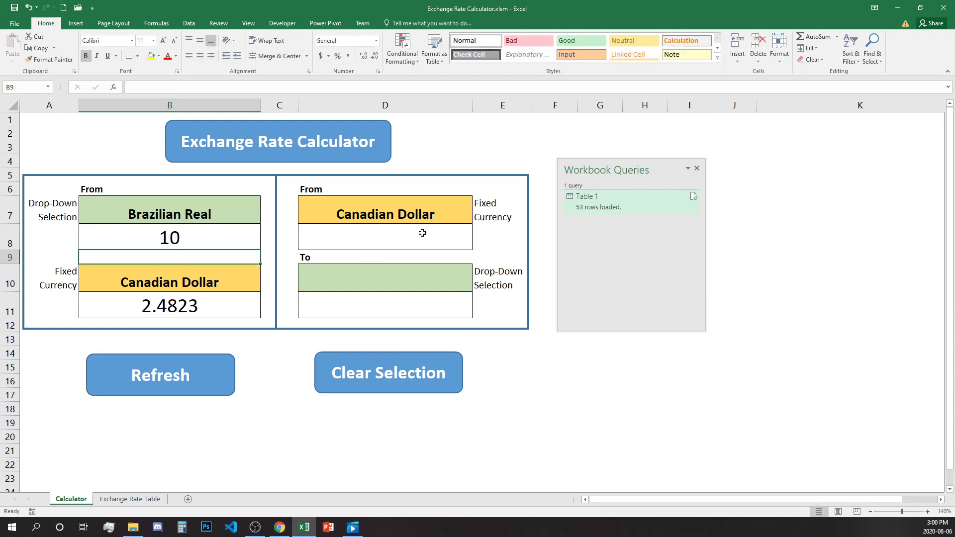
Step: Convert 15 Canadian Dollars to British Pound
click(423, 232)
text(15)
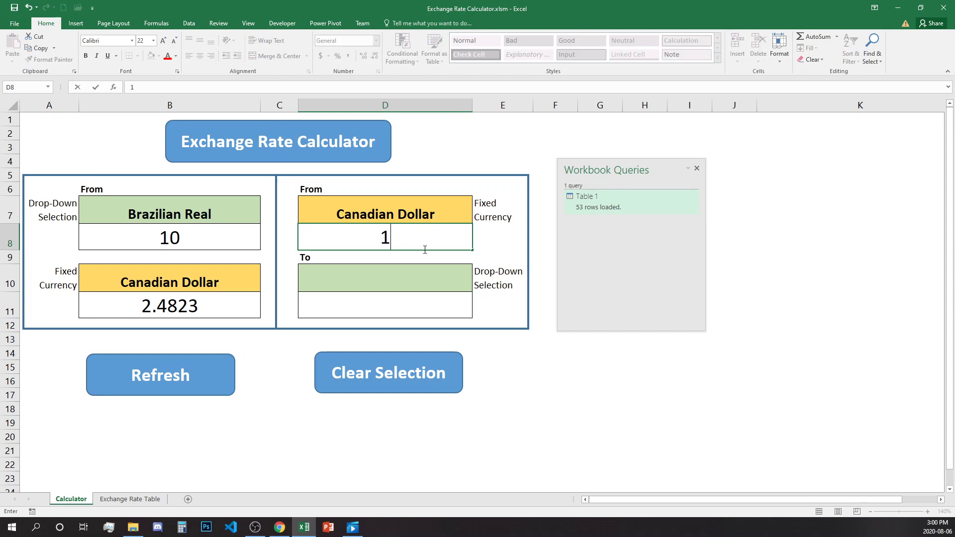
click(443, 276)
click(478, 286)
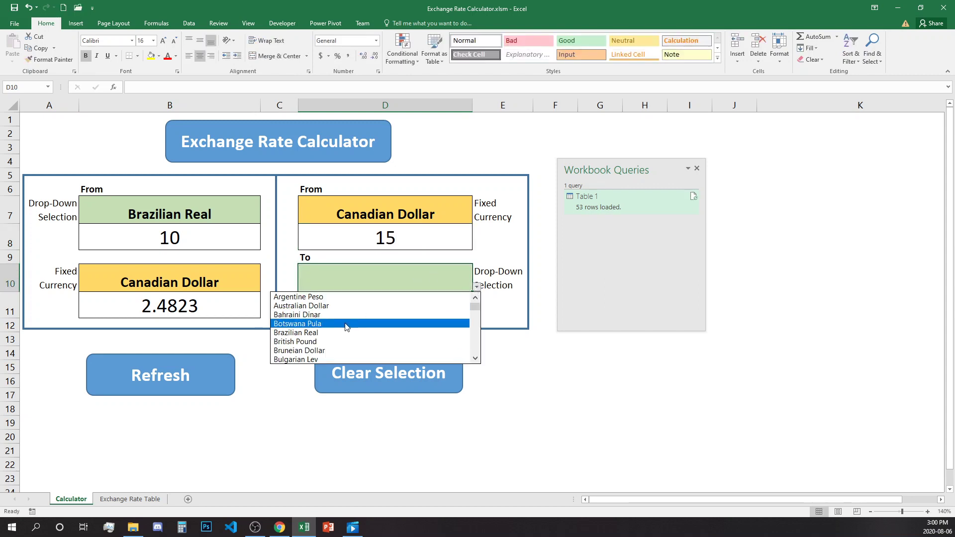
click(347, 342)
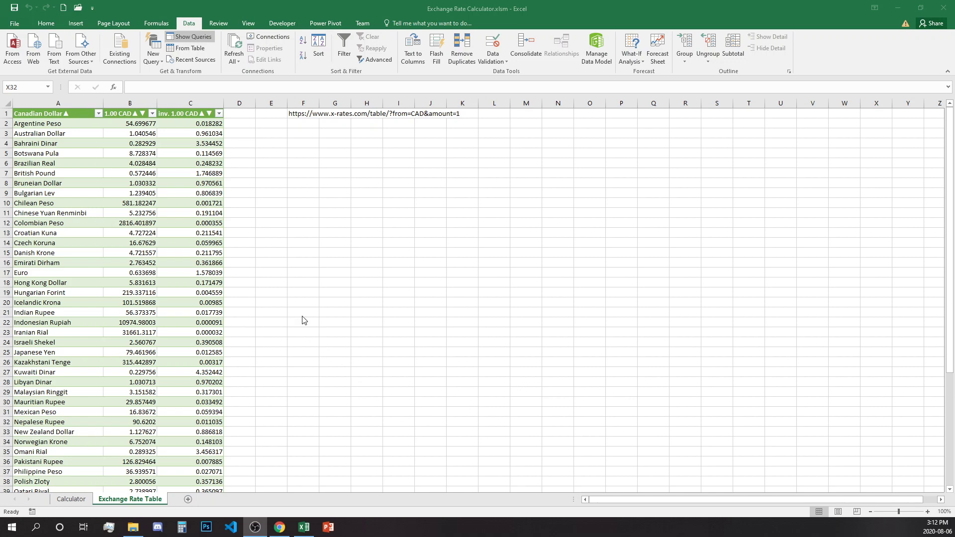
Step: Copy the source address from F1 and load that x-rates page in the browser
click(291, 114)
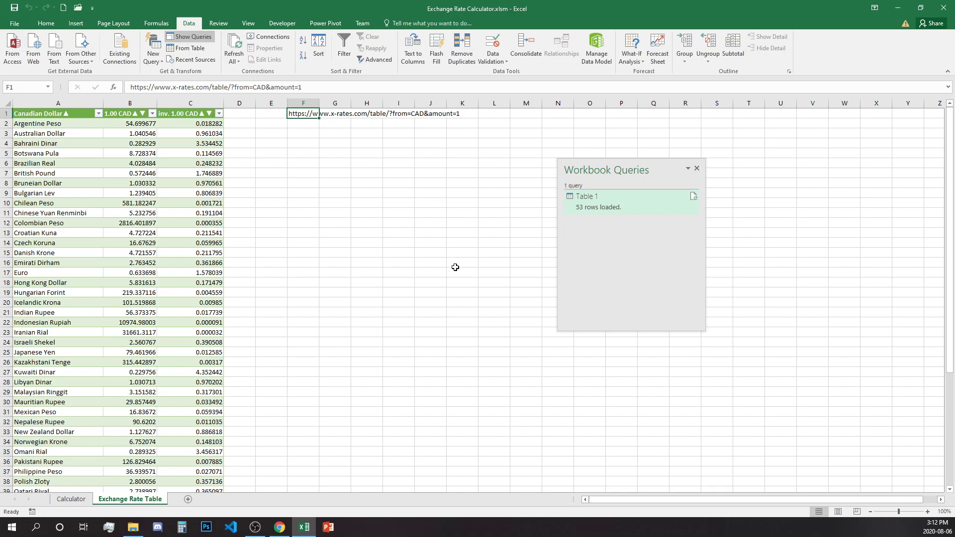
key(ctrl+c)
click(280, 527)
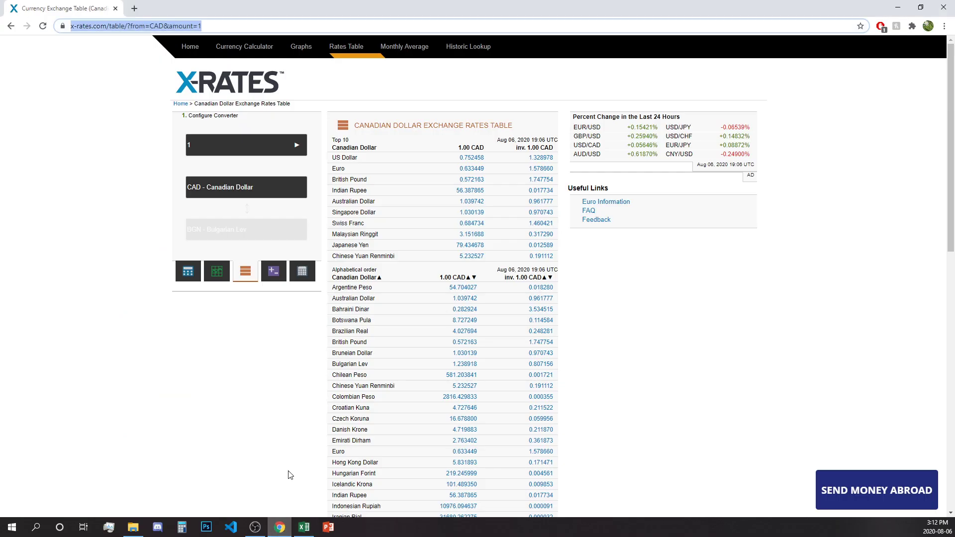
key(ctrl+v)
drag(251, 27, 70, 26)
key(ctrl+v)
key(Return)
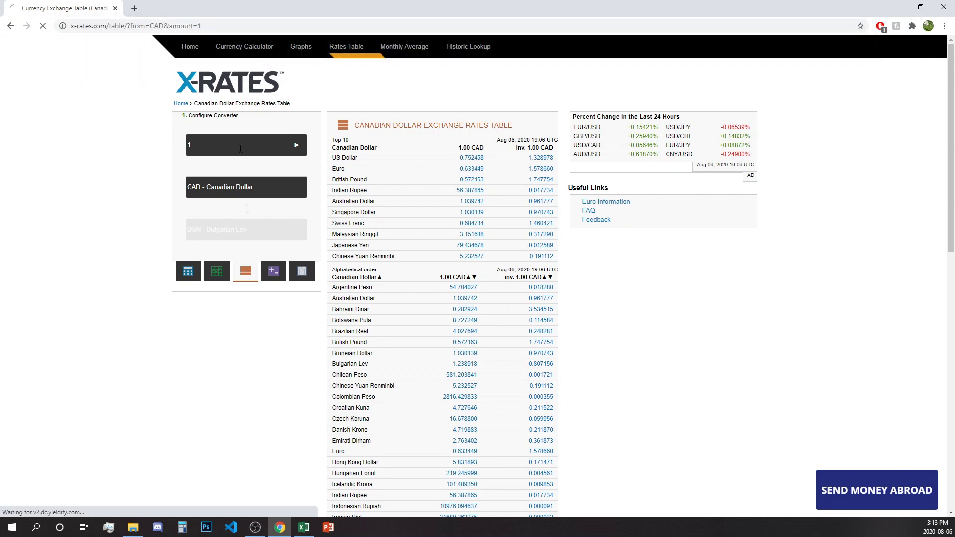
Step: Switch the base currency through US Dollar and British Pound back to Canadian Dollar, then return to Excel
click(297, 193)
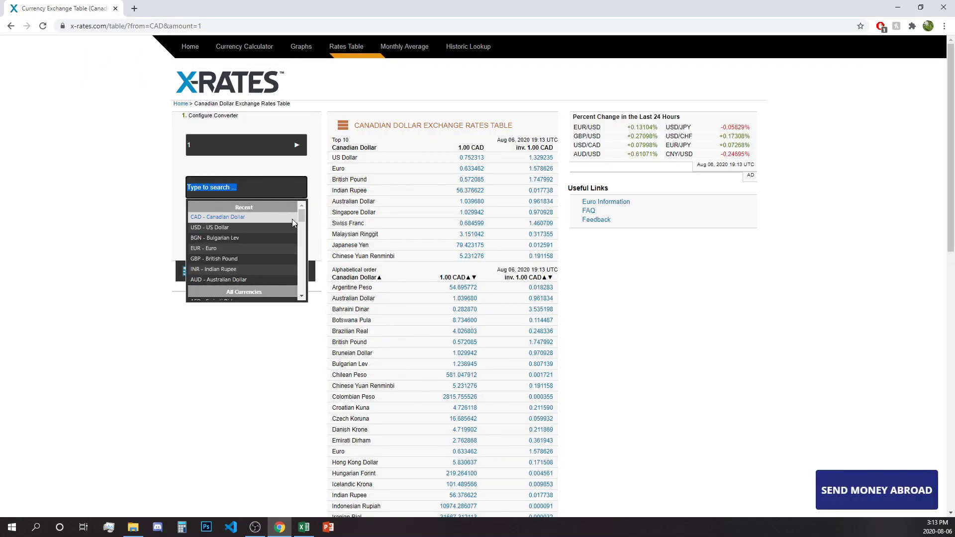
click(240, 231)
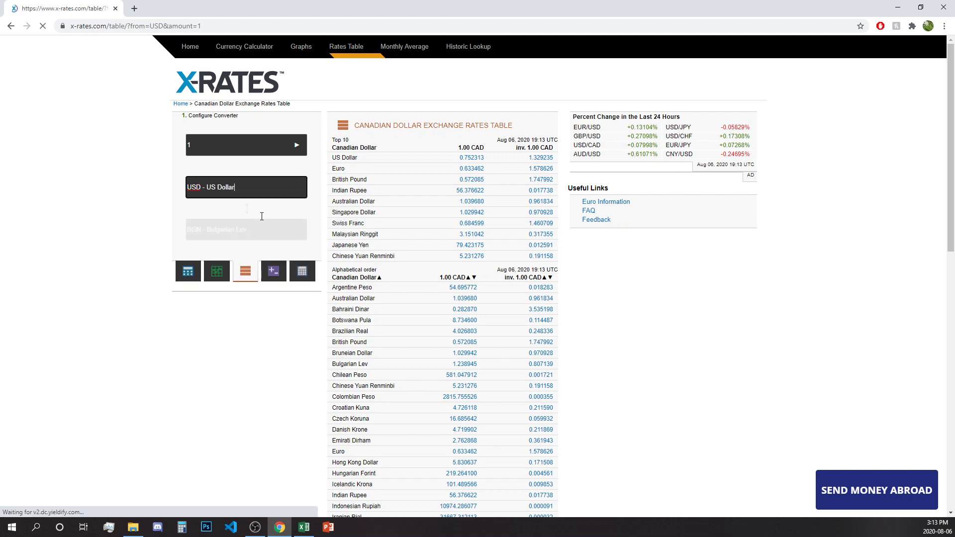
click(294, 188)
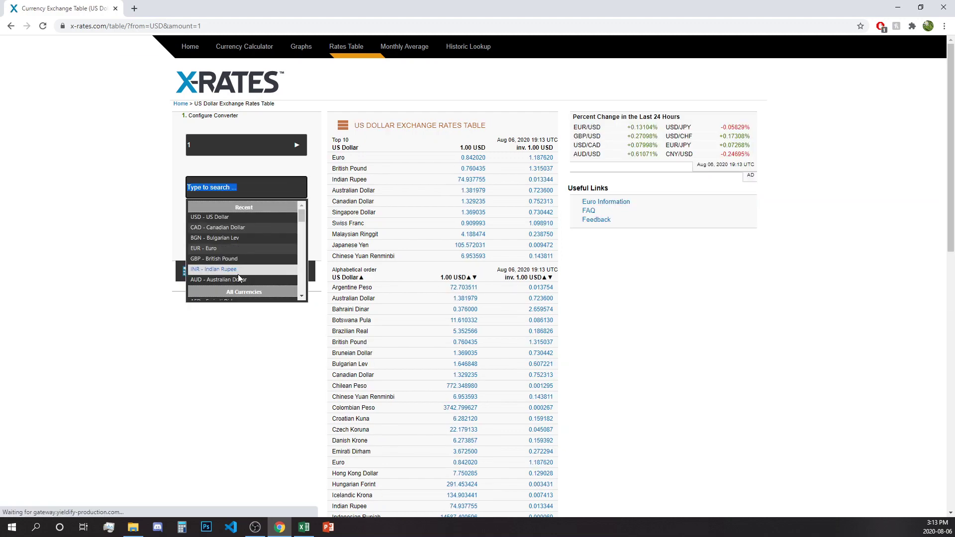
click(240, 261)
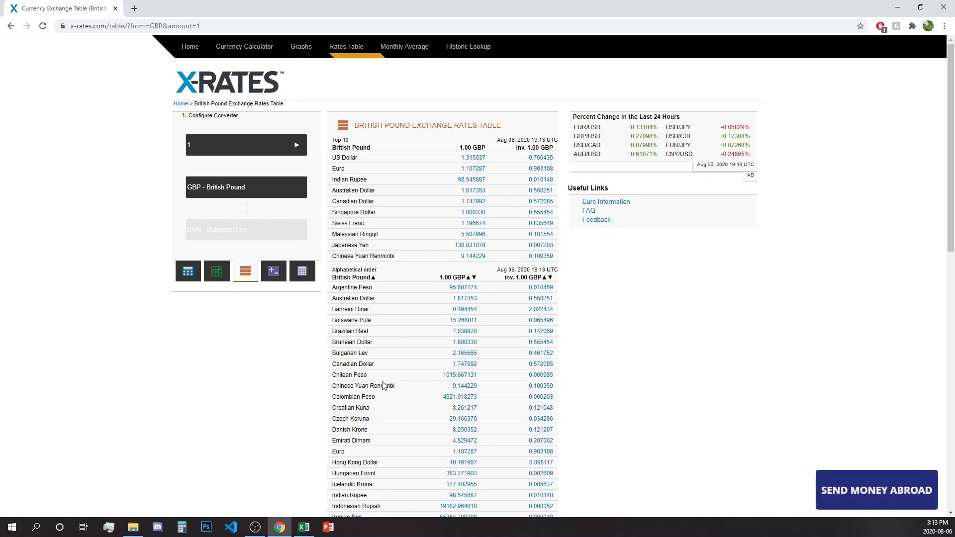
click(293, 188)
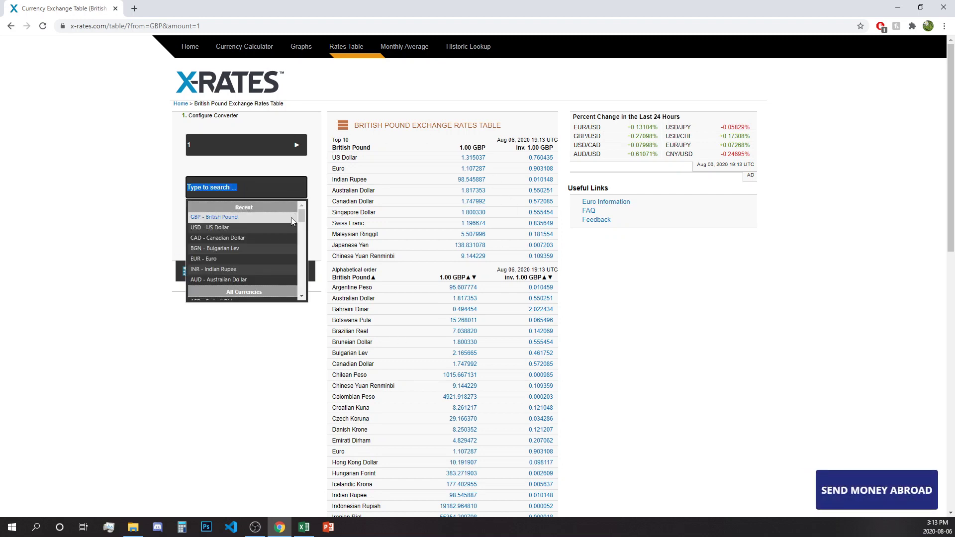
click(257, 237)
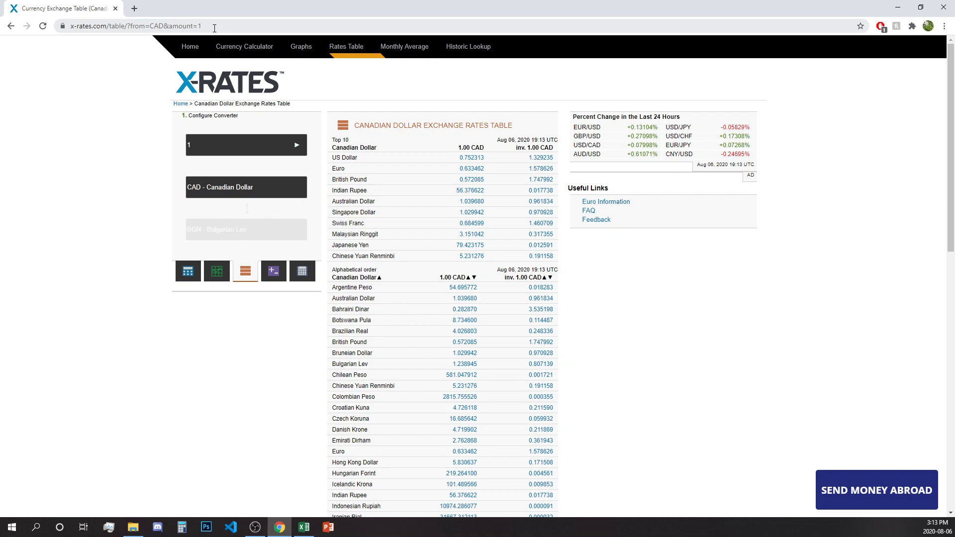
click(63, 26)
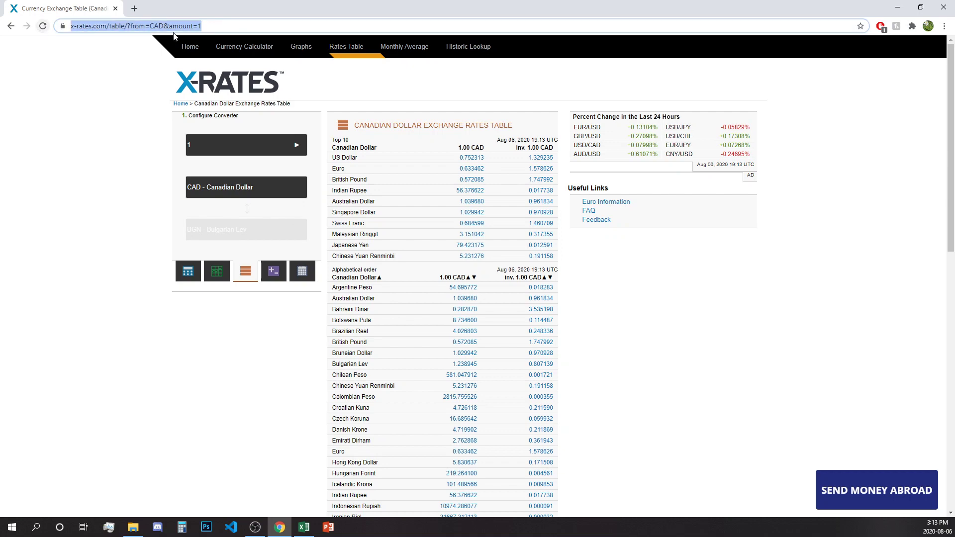
click(906, 5)
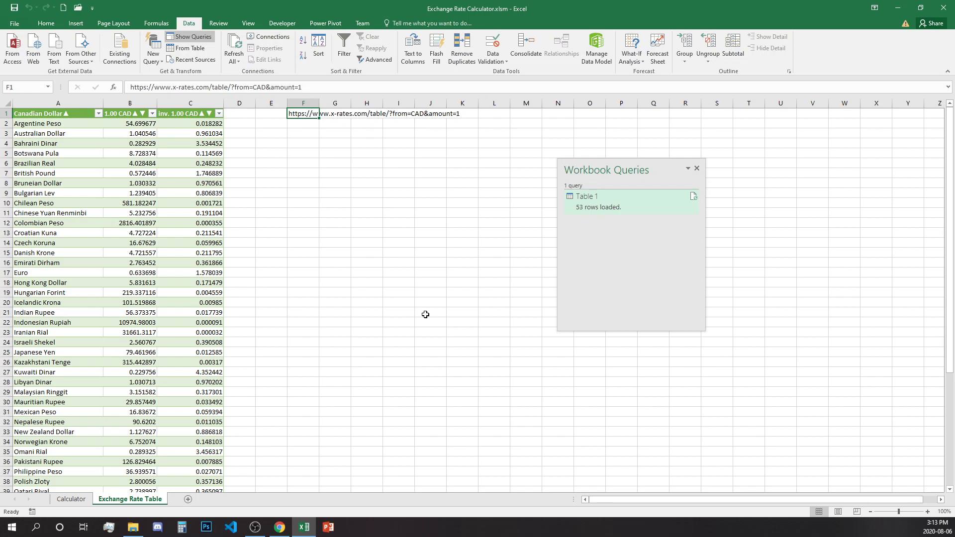
Step: In a new blank workbook, start a From Web query with the pasted x-rates CAD address
key(ctrl+n)
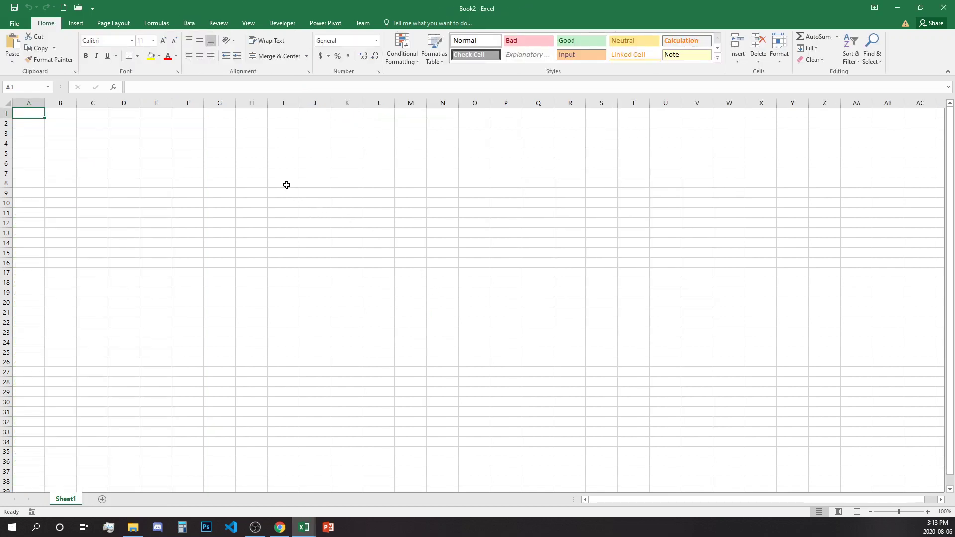
click(193, 26)
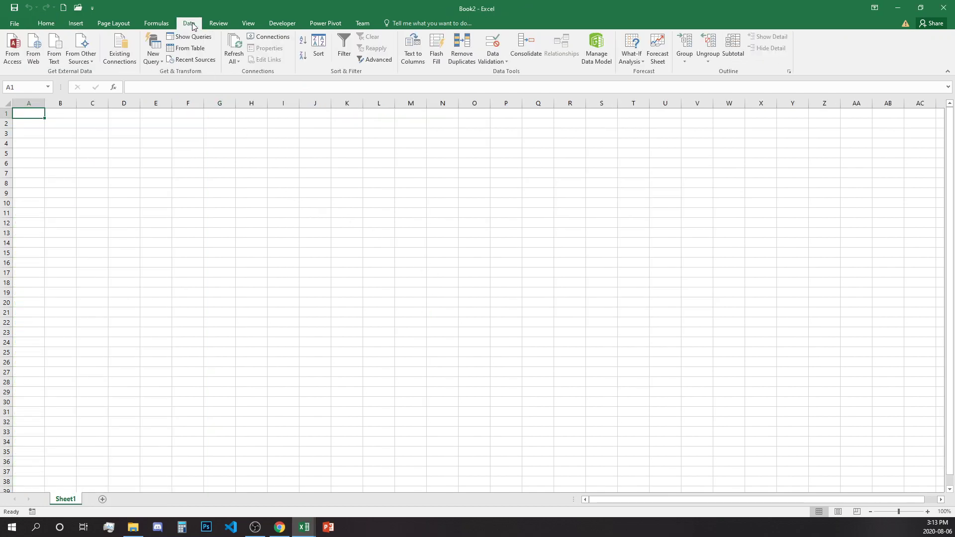
click(158, 58)
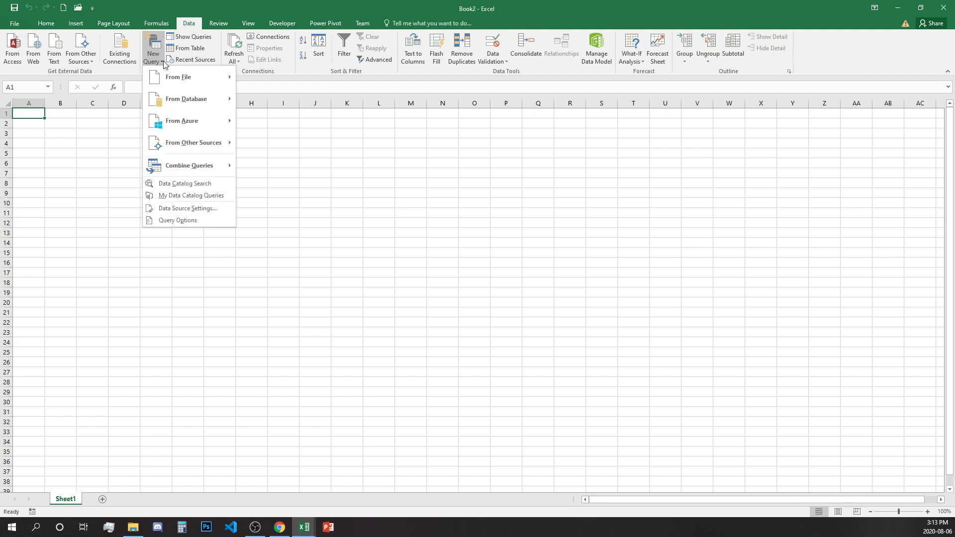
mouse_move(175, 144)
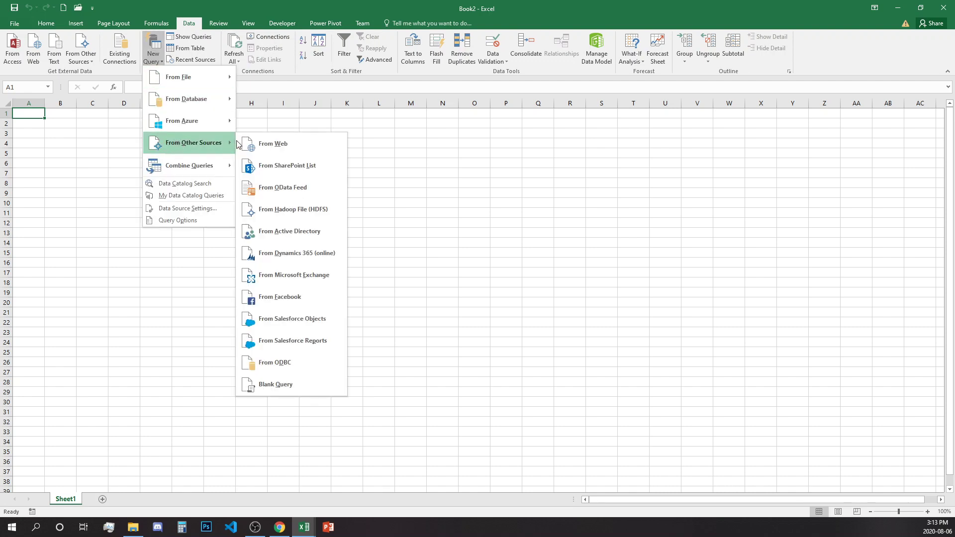
click(283, 147)
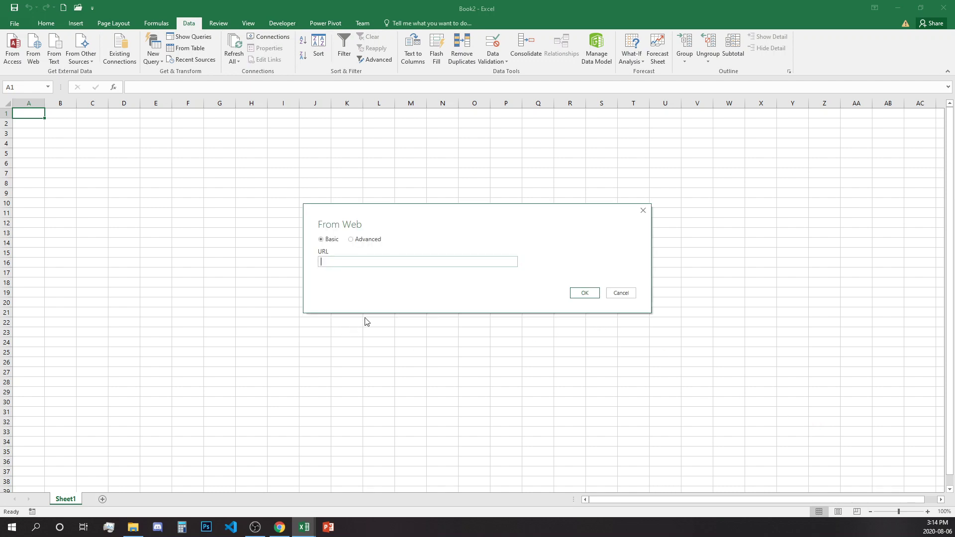
key(ctrl+v)
click(585, 296)
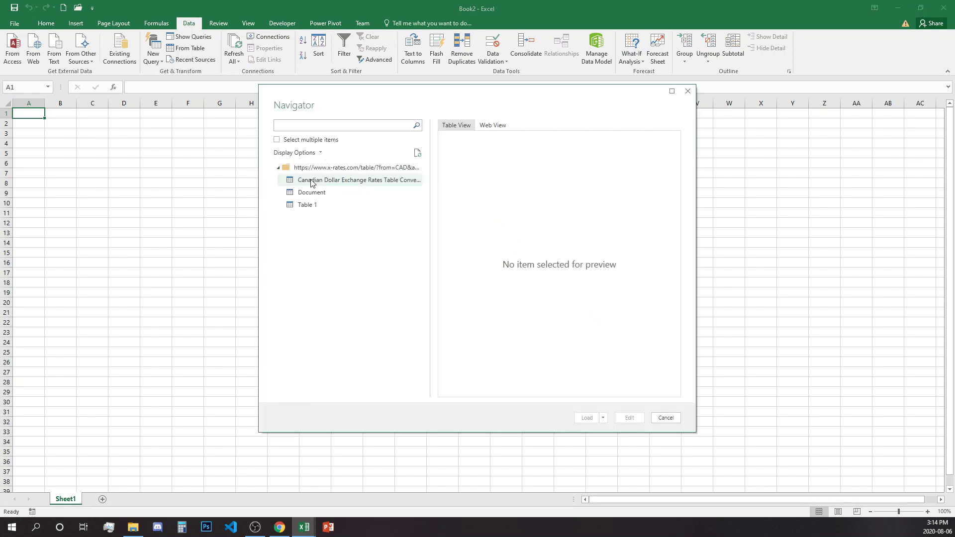
Step: Preview the Navigator items and select Table 1, the full 53-currency list
click(312, 183)
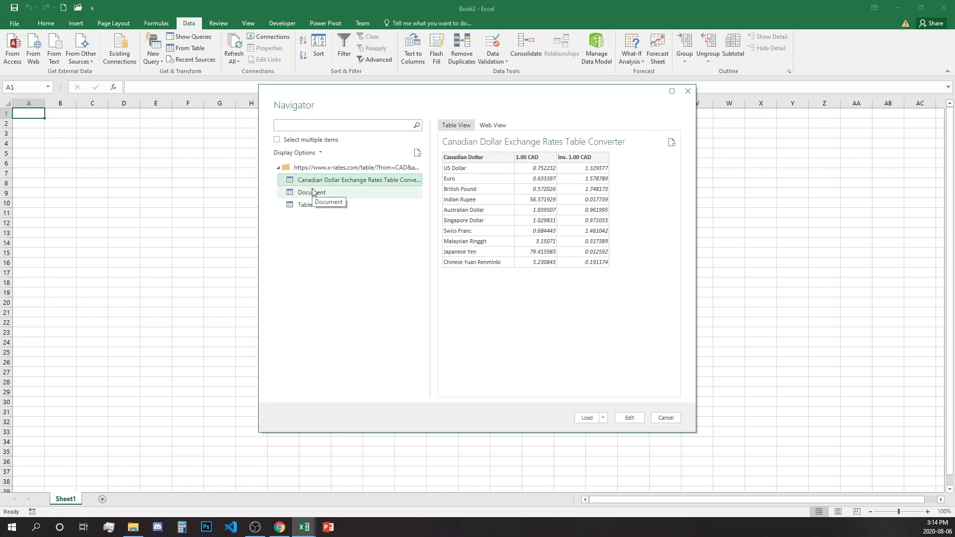
click(313, 192)
click(309, 206)
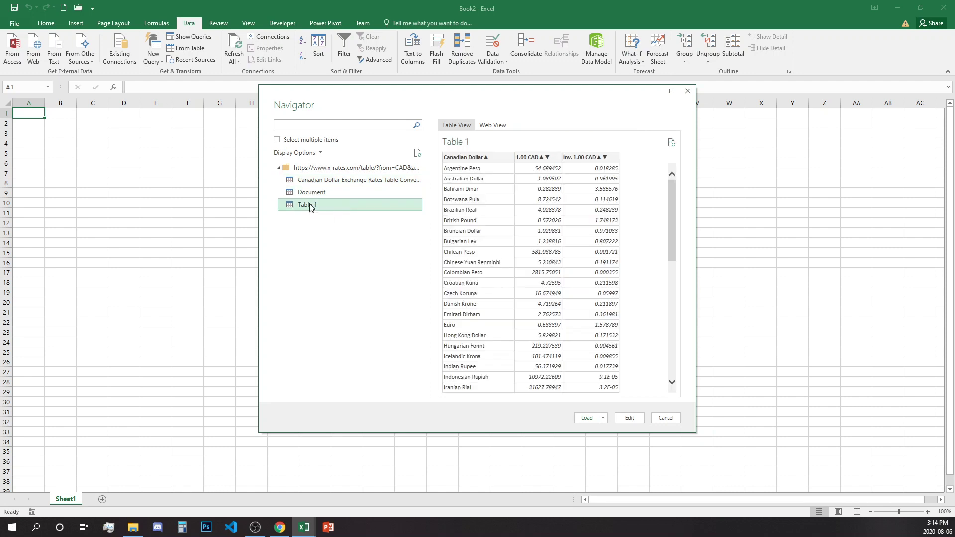
key(Up)
key(Up)
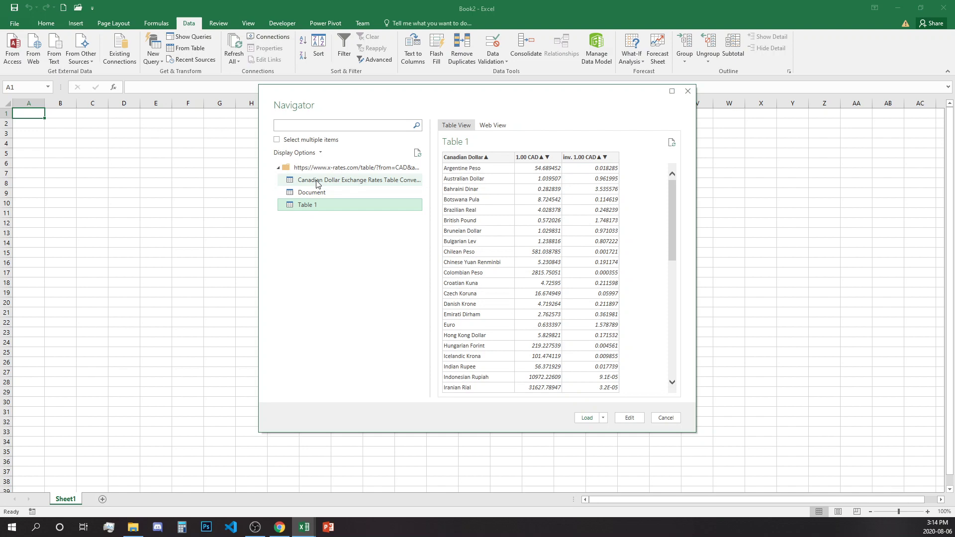
click(314, 206)
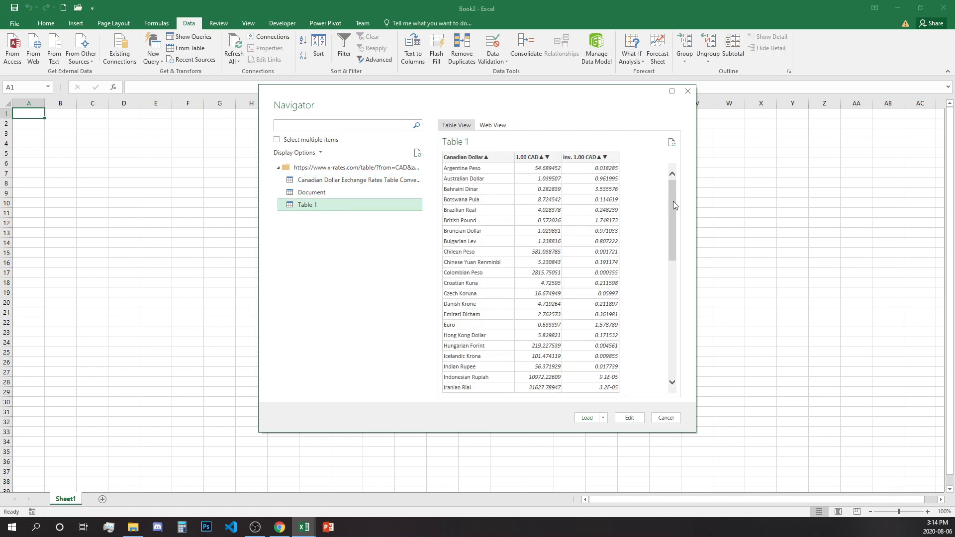
mouse_move(673, 201)
mouse_down()
mouse_move(676, 349)
mouse_move(671, 184)
mouse_up()
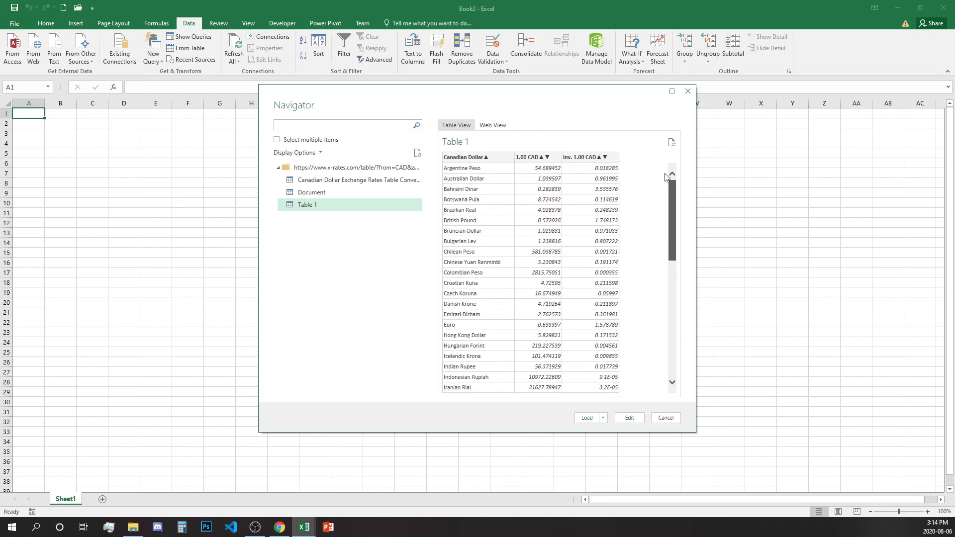
Step: Open Table 1 in the Query Editor and rename the query from Table 1 to ExchangeRateTable
click(629, 418)
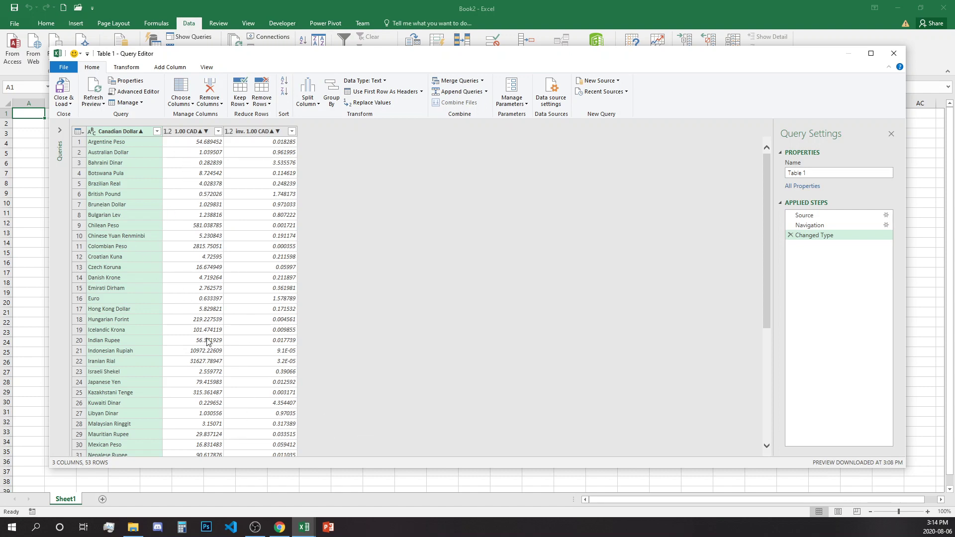
click(811, 172)
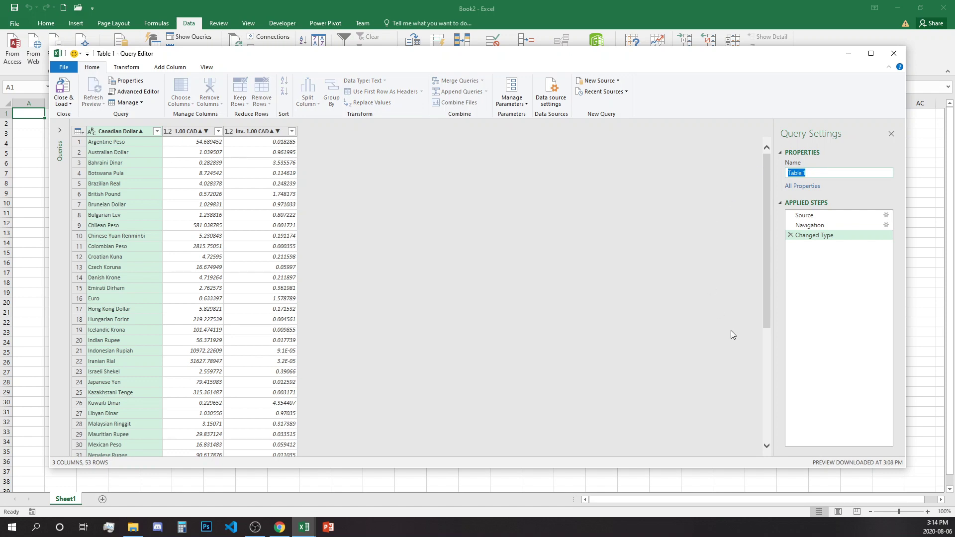
text(ExchangeRate)
Step: Close & Load the query as a table into the existing worksheet at $A$1
click(71, 104)
click(87, 115)
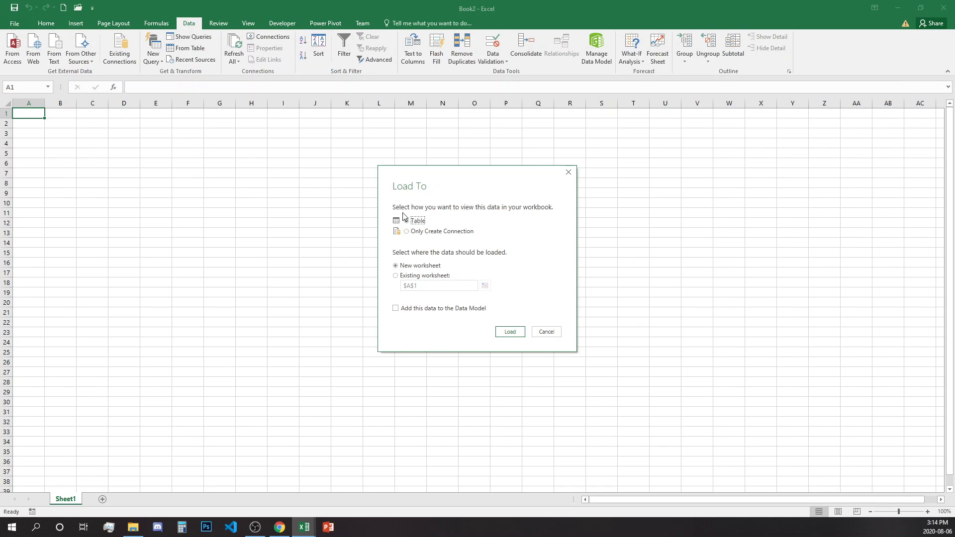
click(395, 276)
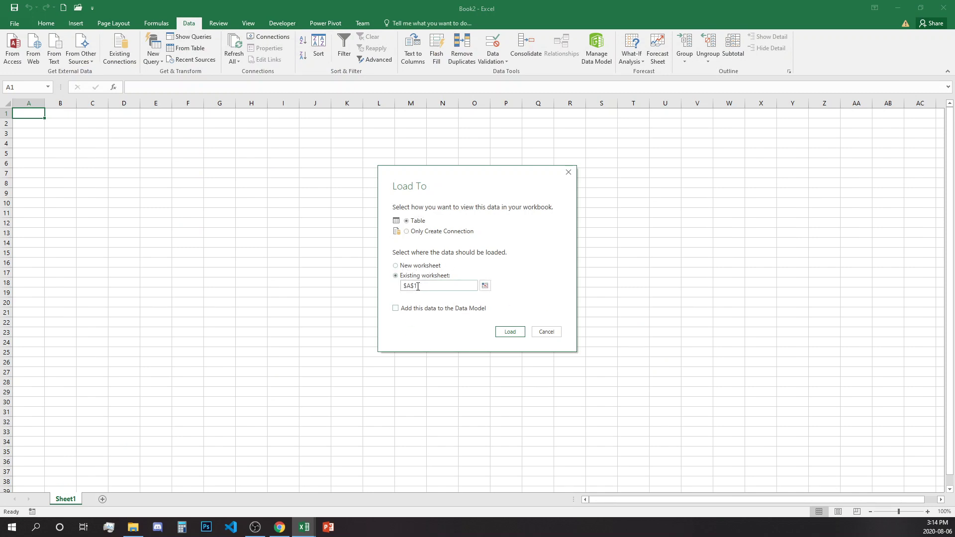
click(512, 332)
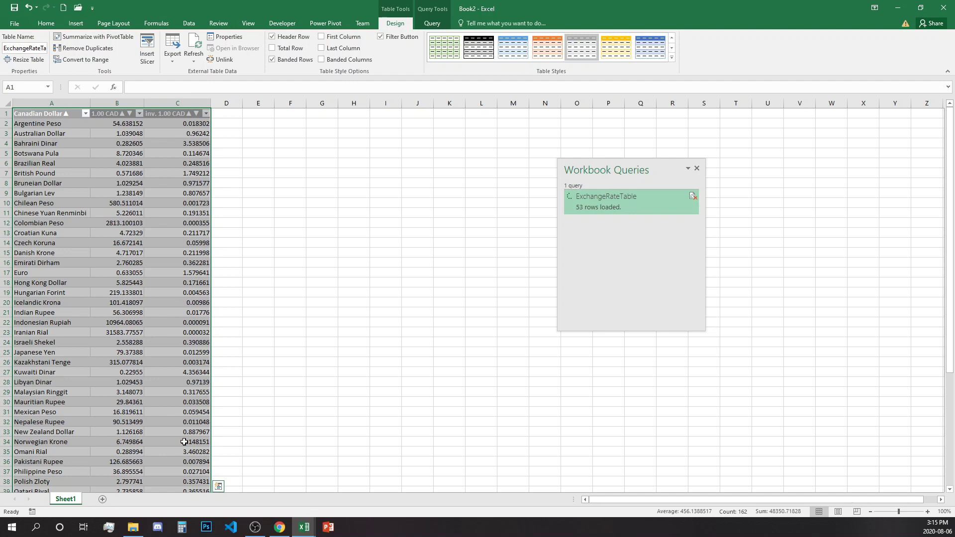
Step: Rename Sheet1 to Exchange Rate Table and add a new blank sheet
double_click(66, 499)
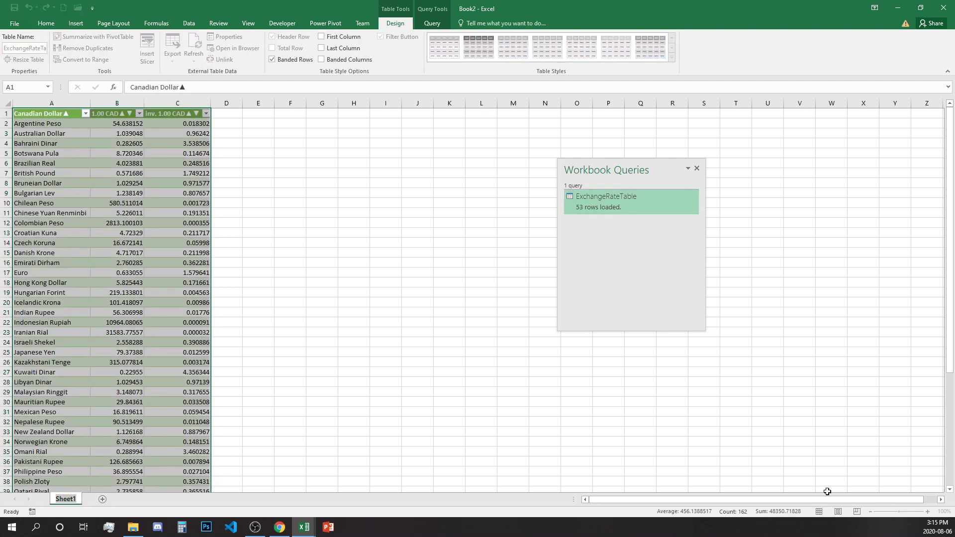
text(Exchange Rate Table)
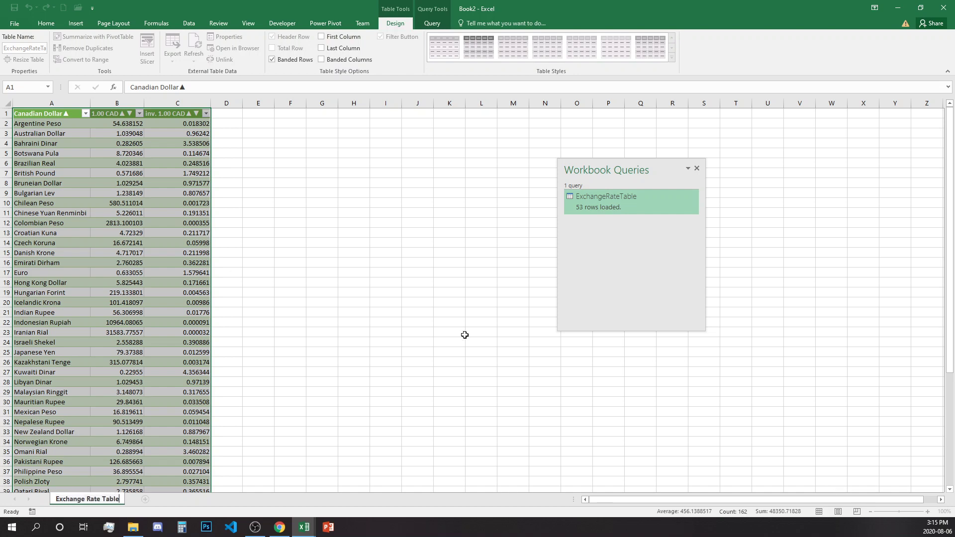
click(417, 323)
click(146, 500)
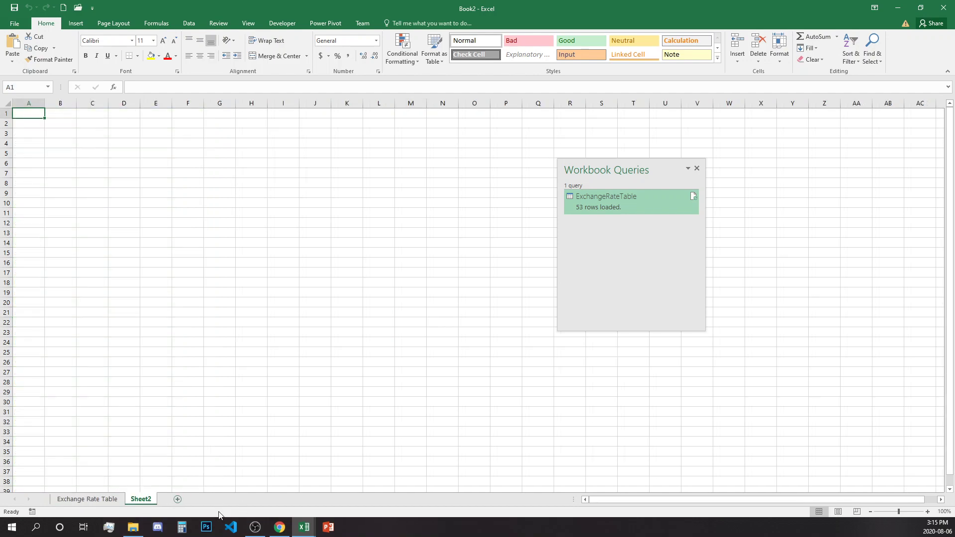
Step: Rename the new sheet to Exchange Rate Calculator
drag(135, 503, 65, 502)
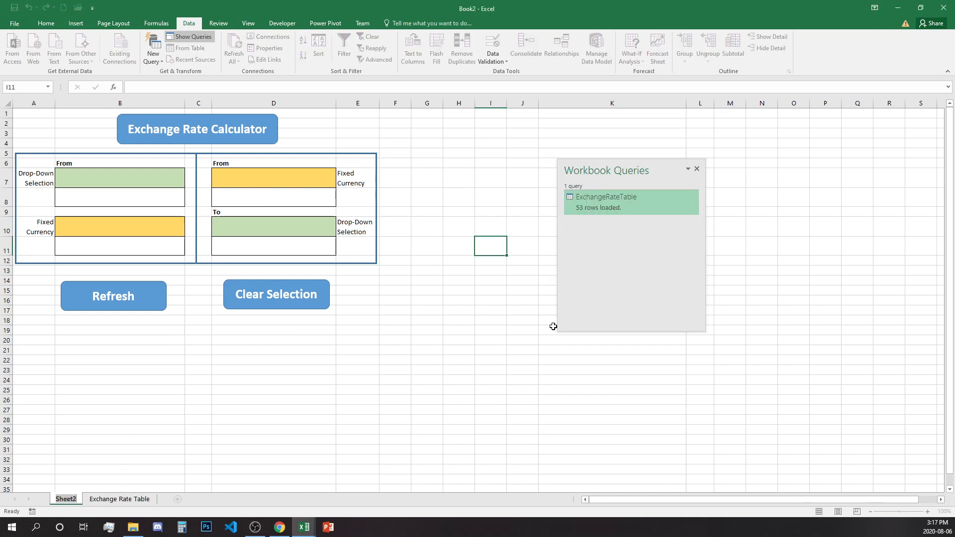
text(E)
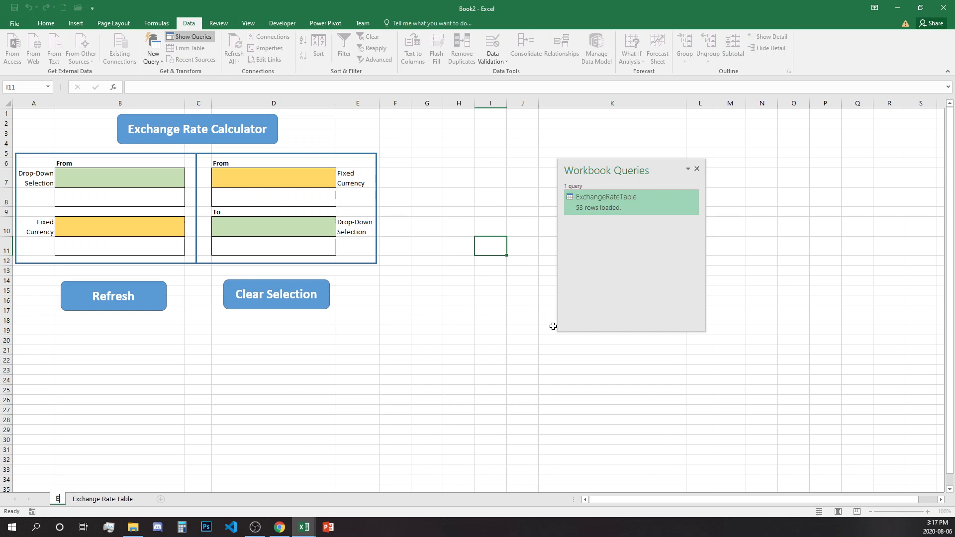
text(xcha)
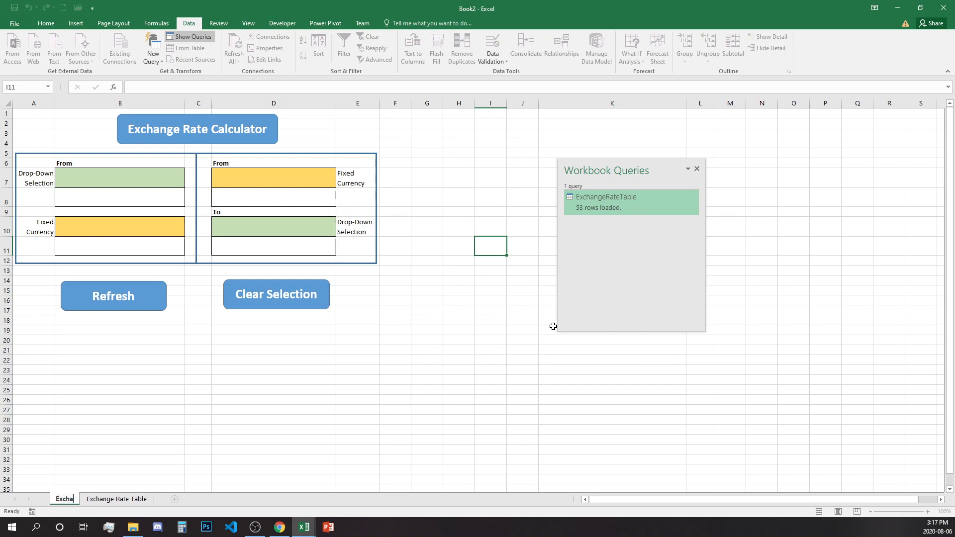
text(nge Rate C)
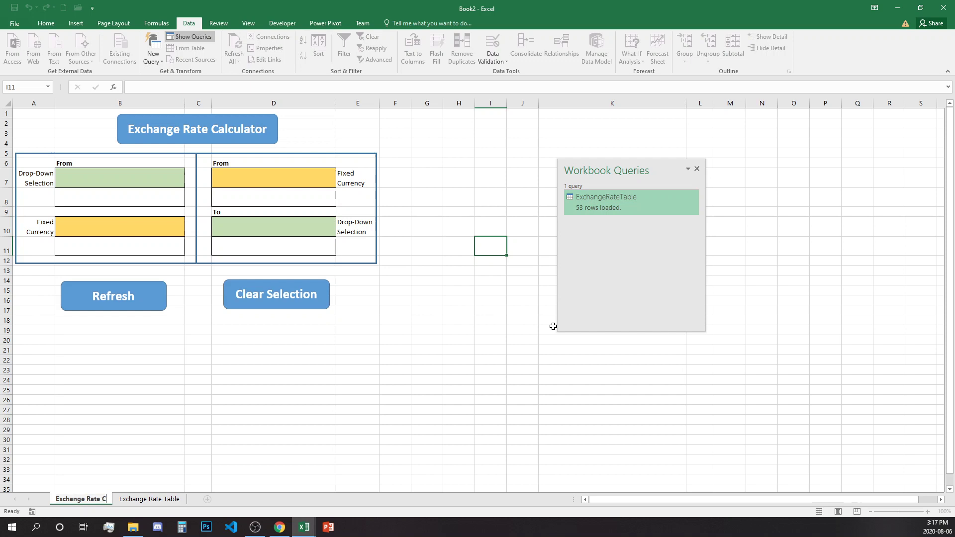
text(alculator)
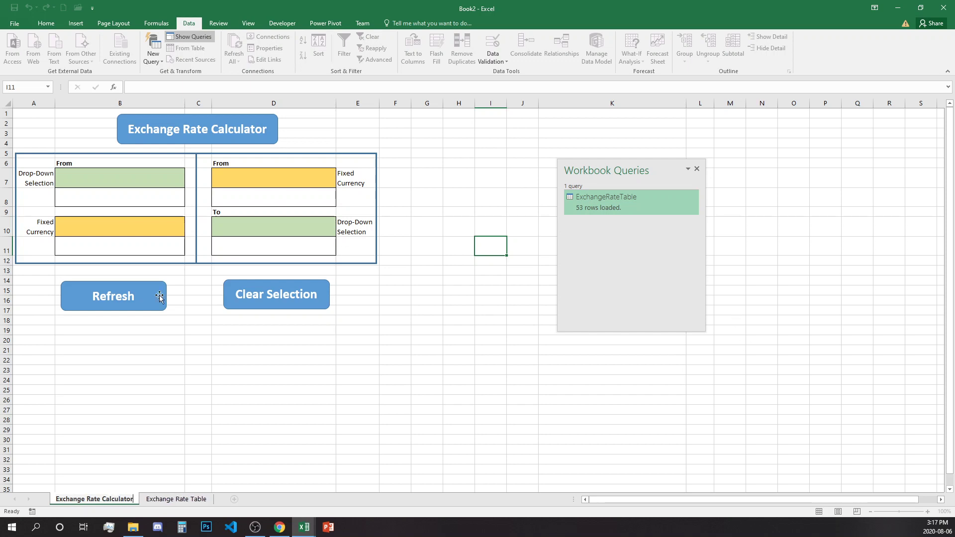
click(164, 400)
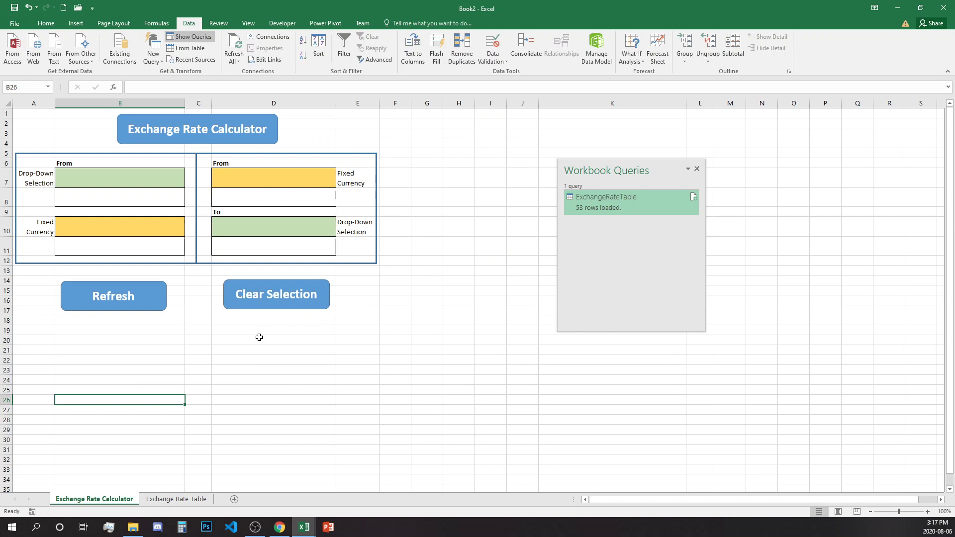
Step: Add a List validation to B7 sourced from 'Exchange Rate Table'!$A$2:$A$54
click(158, 177)
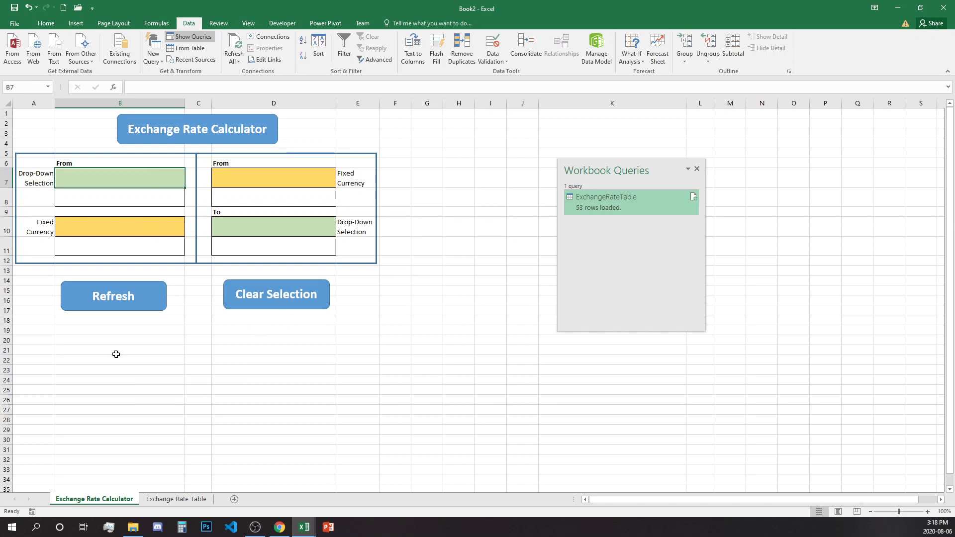
click(506, 61)
click(509, 72)
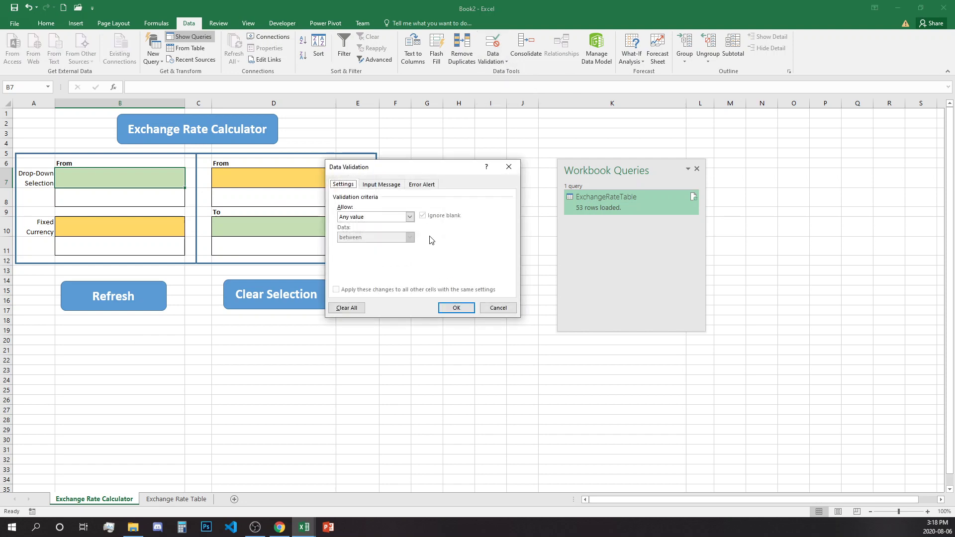
click(409, 217)
click(362, 245)
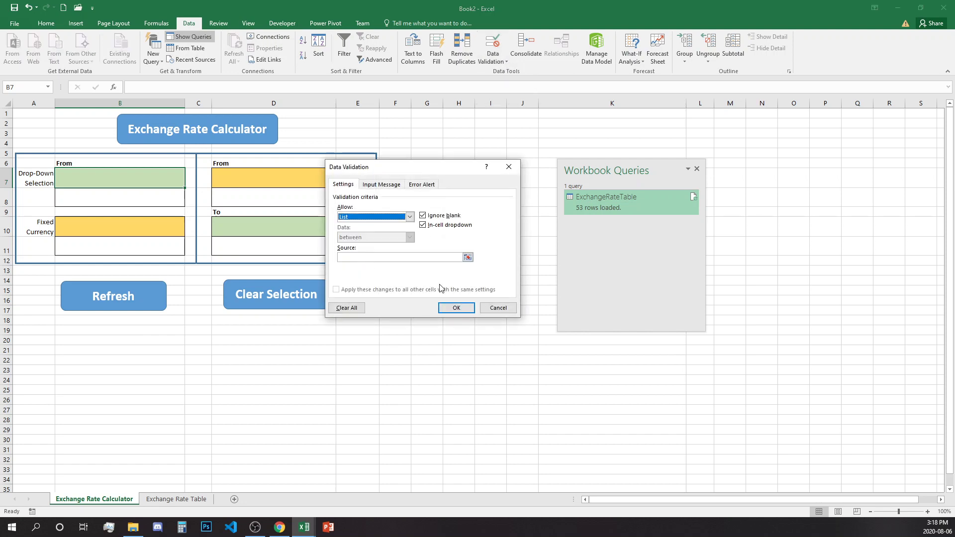
click(468, 257)
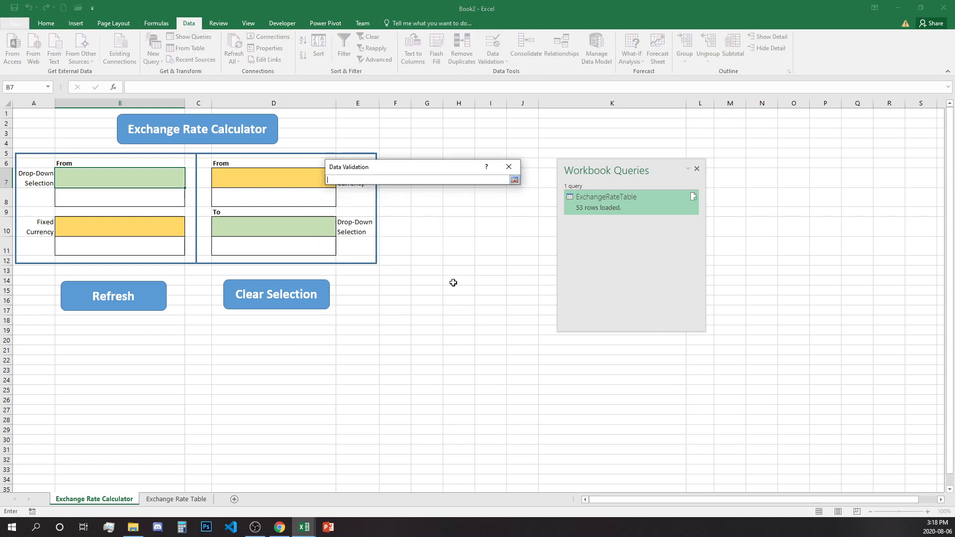
click(170, 499)
click(60, 125)
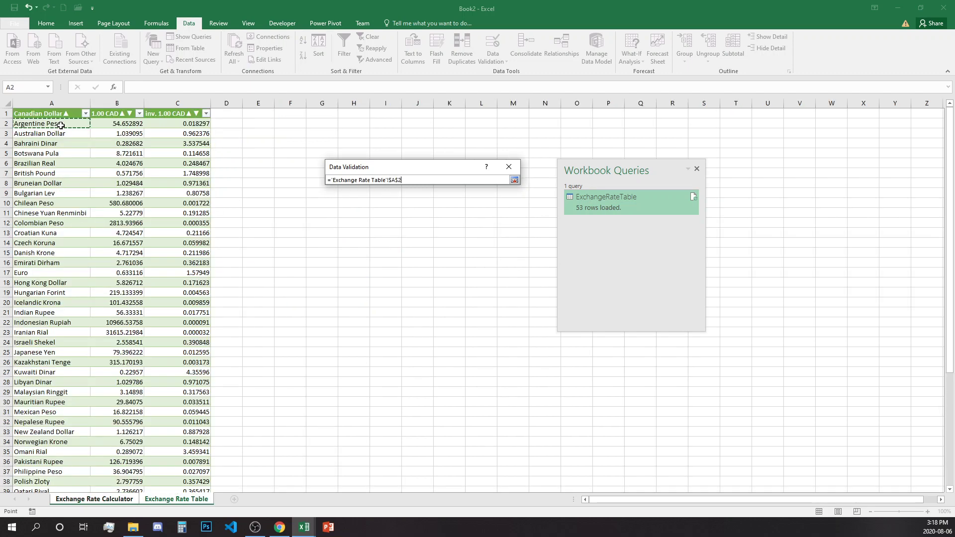
key(ctrl+shift+Down)
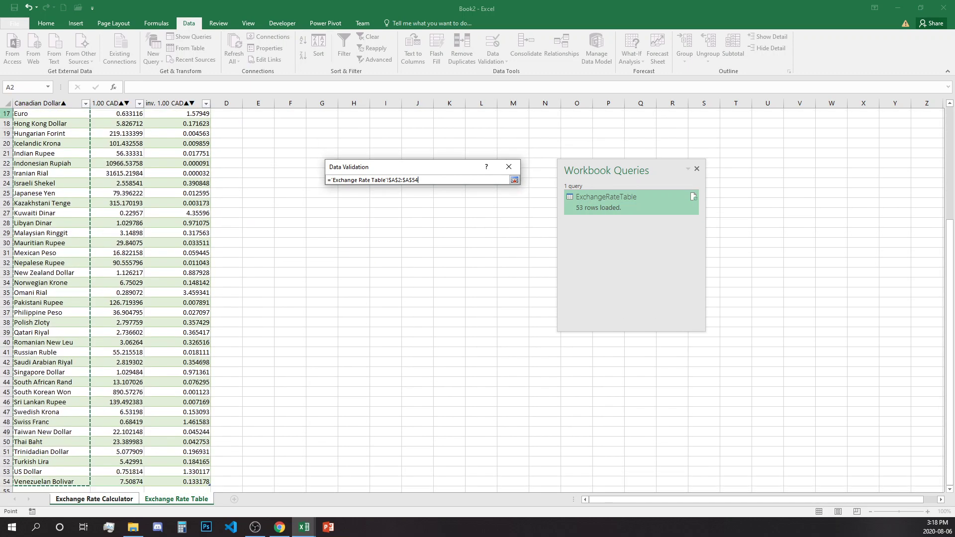
click(514, 180)
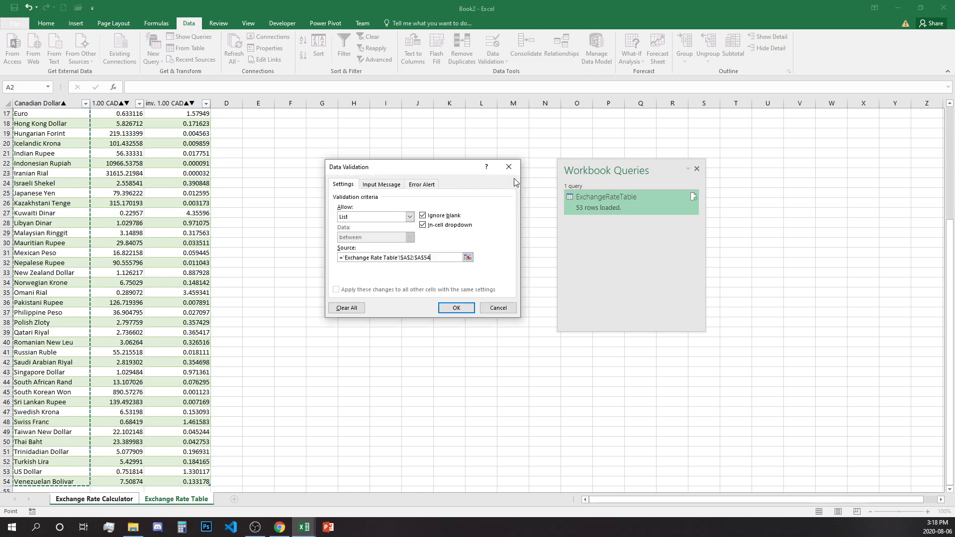
click(456, 309)
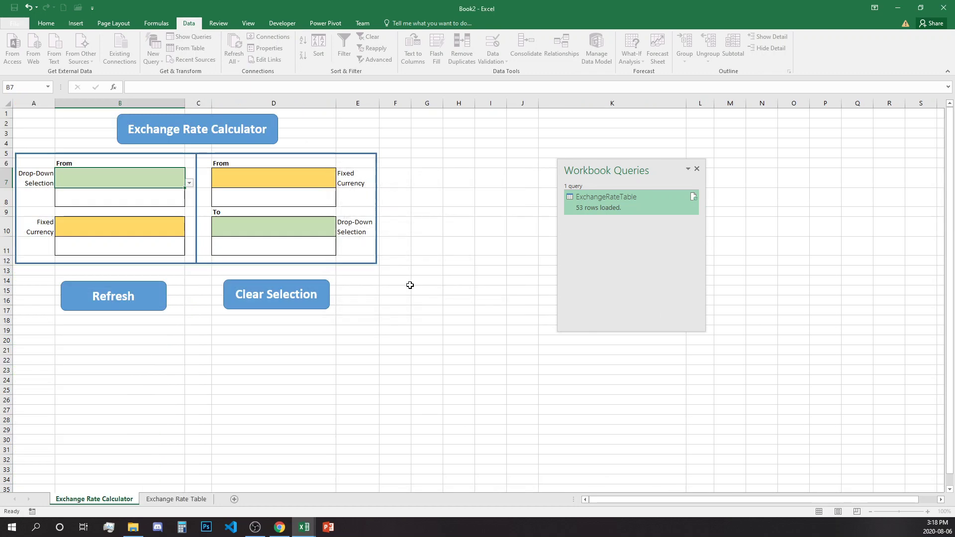
Step: Pick British Pound from B7's dropdown, then select the To currency cell D10
click(189, 183)
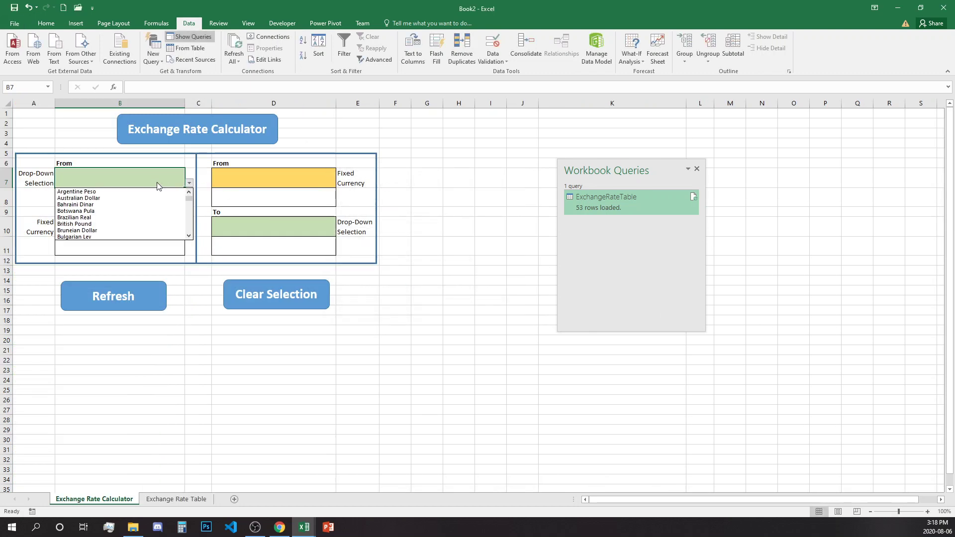
click(121, 224)
click(327, 229)
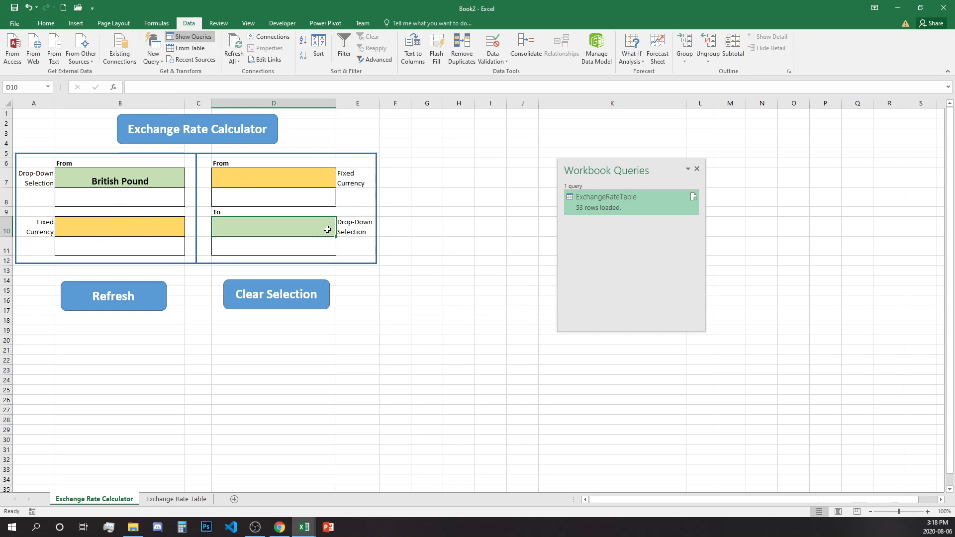
Step: Add a List validation to D10 sourced from 'Exchange Rate Table'!$A$2:$A$54
click(507, 59)
click(503, 73)
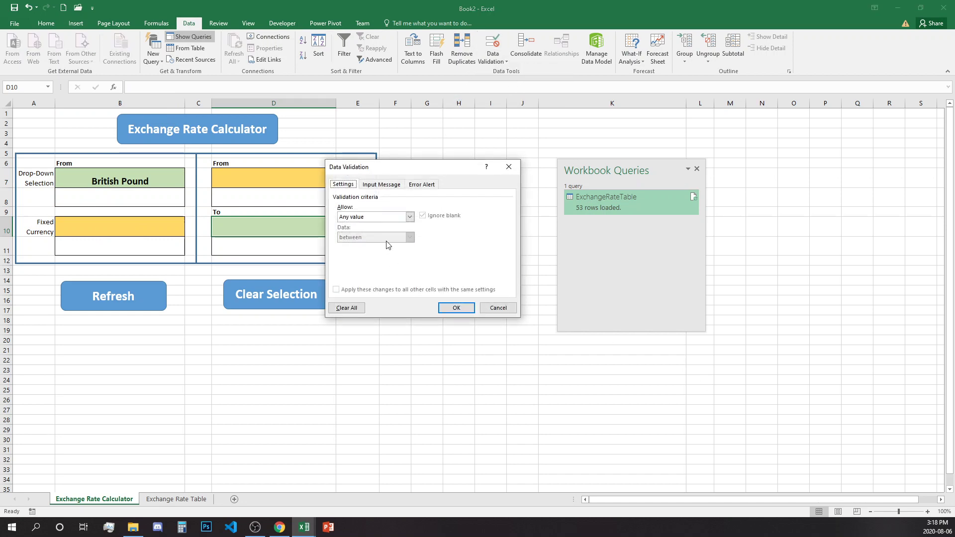
click(409, 217)
click(370, 245)
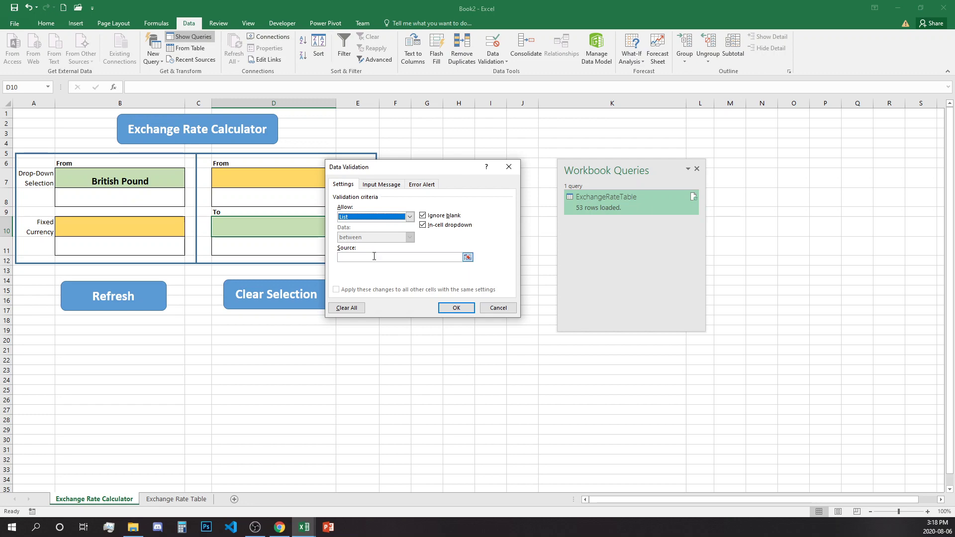
click(468, 256)
click(162, 499)
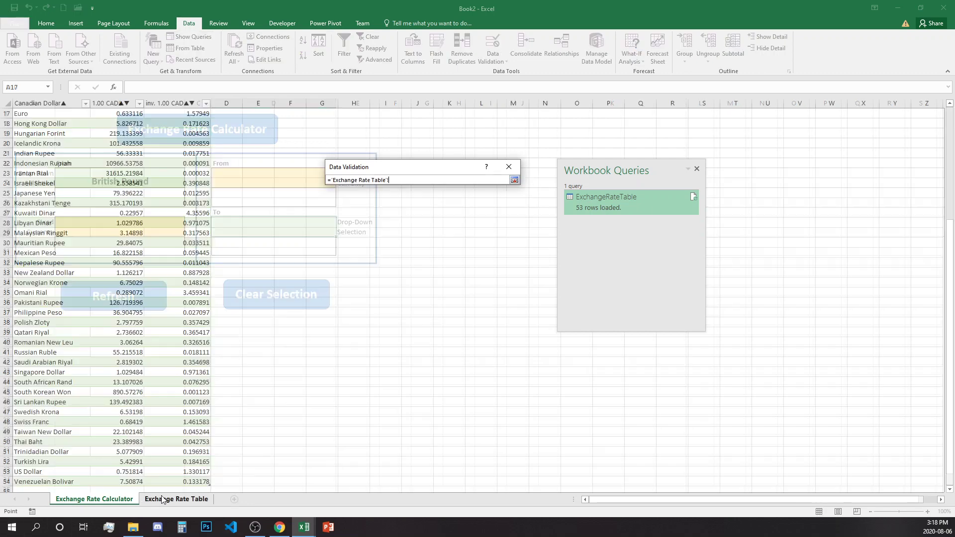
scroll(34, 114, up, 5)
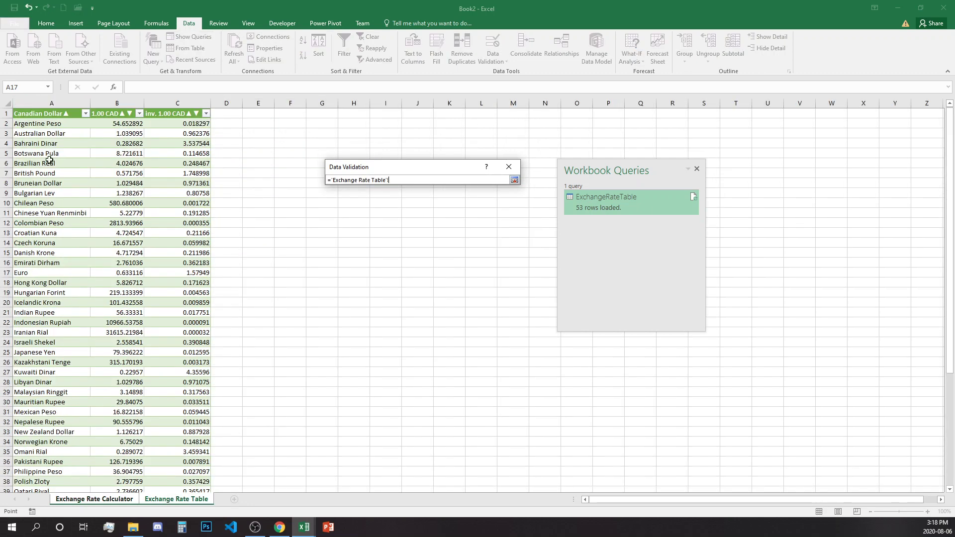
click(59, 125)
key(ctrl+shift+Down)
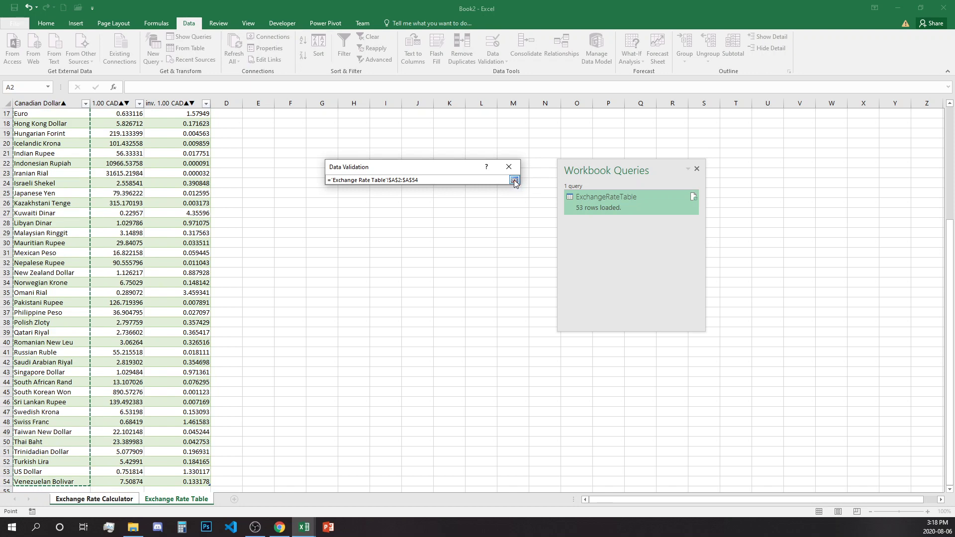
click(514, 180)
click(456, 307)
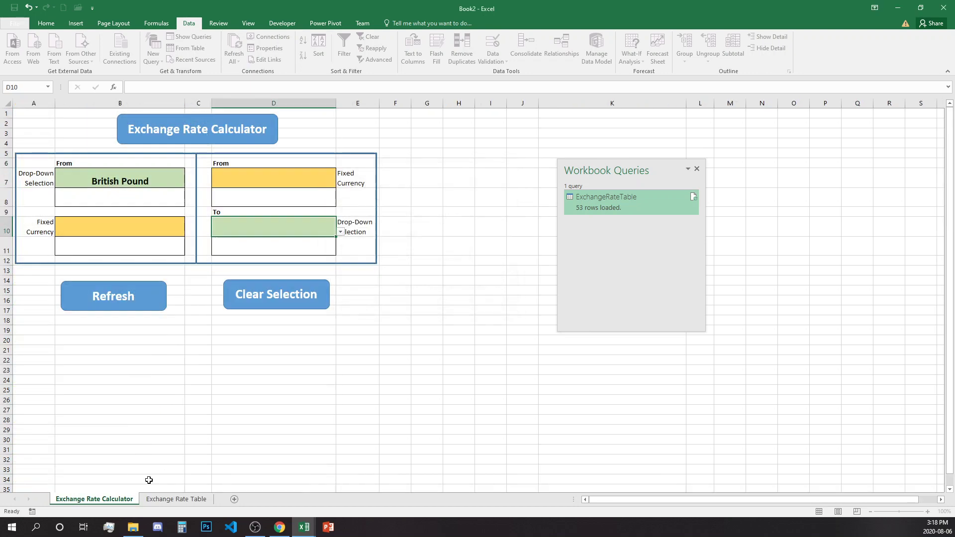
Step: Pick Brazilian Real from D10's new currency dropdown
click(340, 232)
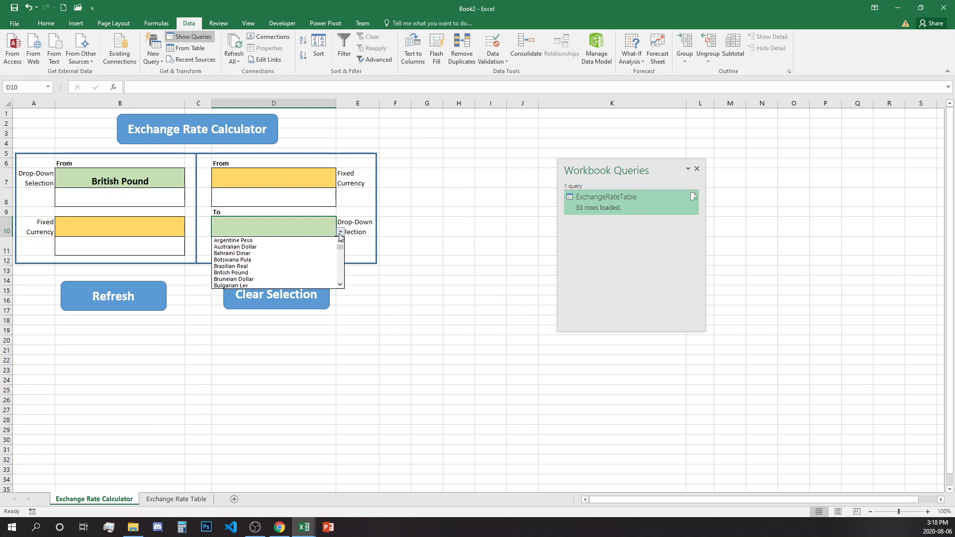
click(285, 266)
click(247, 186)
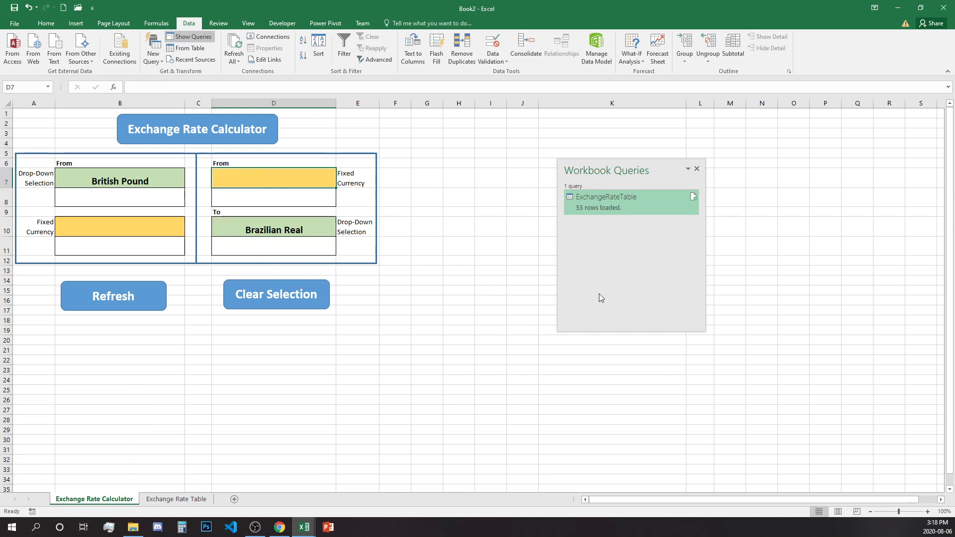
Step: Enter Canadian Dollar in D7 and copy it into B10
text(Can)
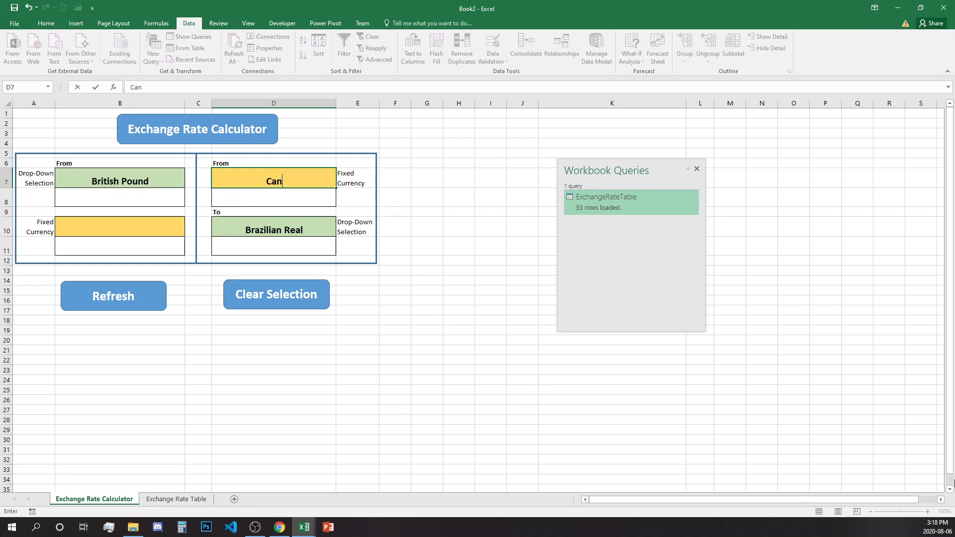
text(adian Dollar)
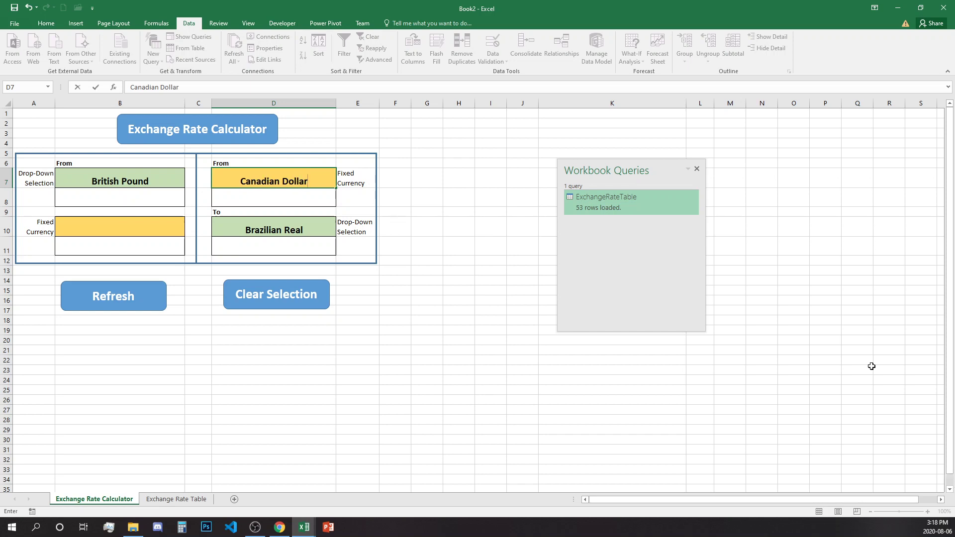
click(436, 340)
click(309, 182)
key(ctrl+c)
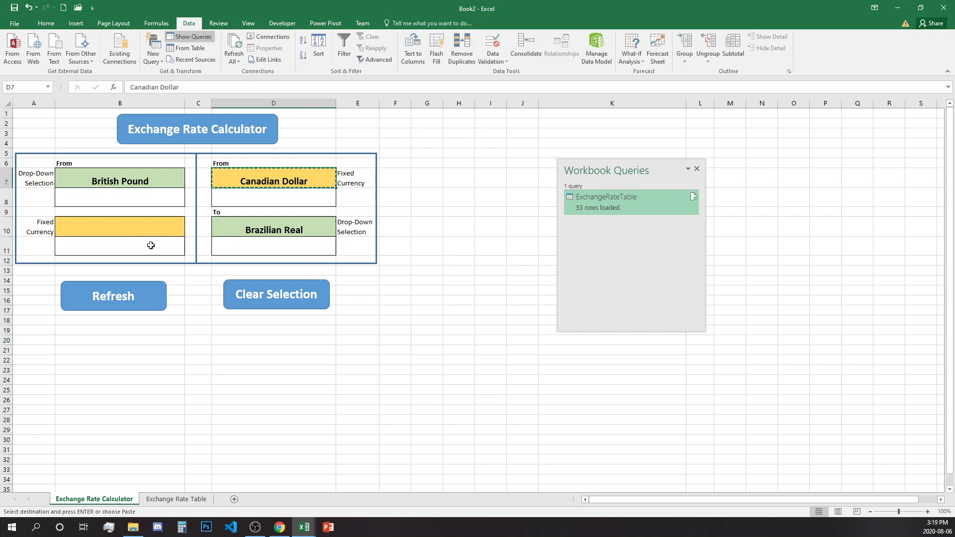
click(152, 245)
click(156, 229)
key(ctrl+v)
Step: Enter an amount of 1 in both B8 and D8
click(268, 370)
click(157, 199)
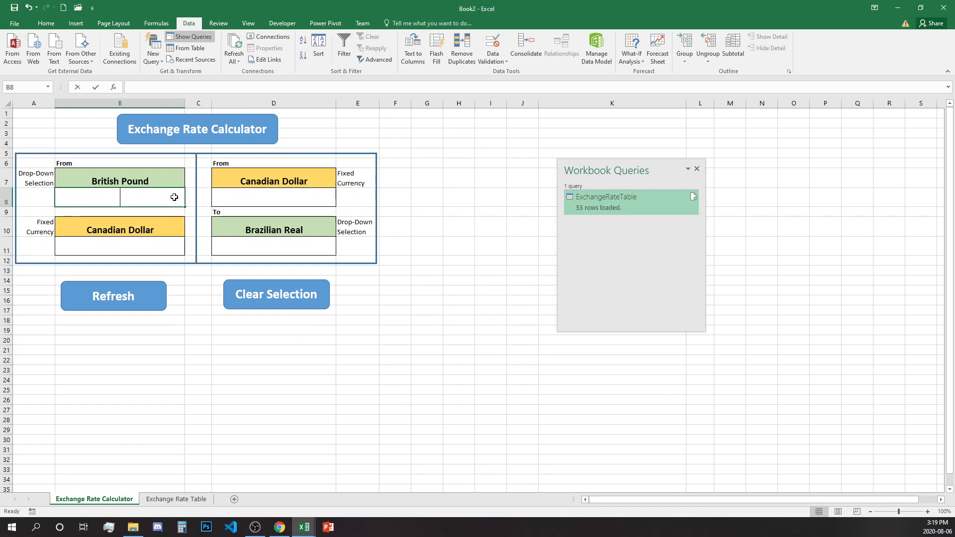
text(1)
click(308, 205)
text(1)
key(Return)
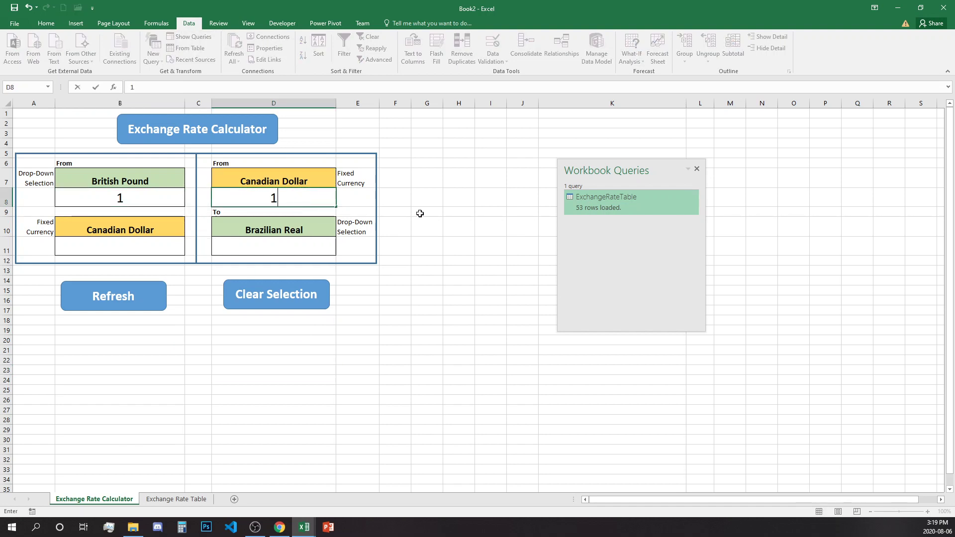
click(423, 212)
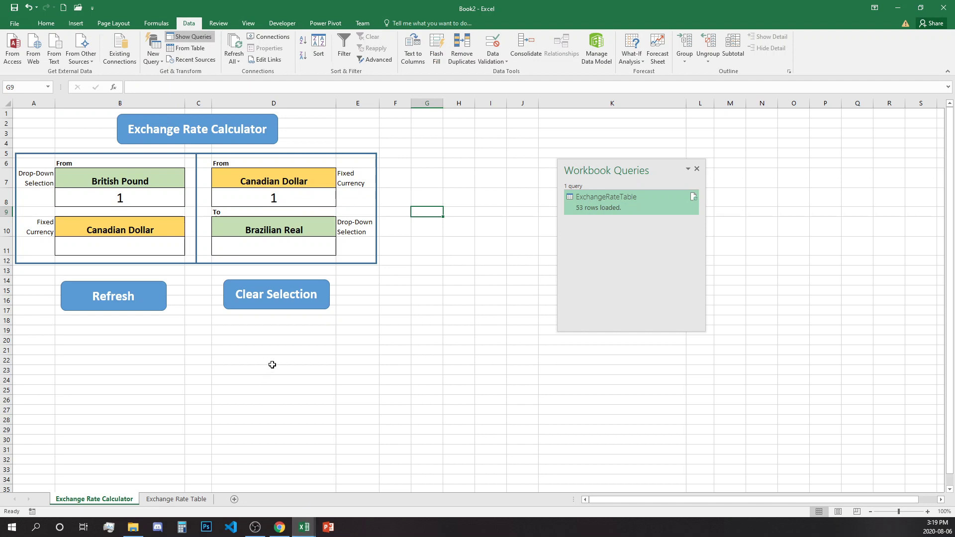
Step: Enter =VLOOKUP(B7,ExchangeRateTable,3,FALSE)*'Exchange Rate Calculator'!B8 in B11, giving 1.7490
click(159, 242)
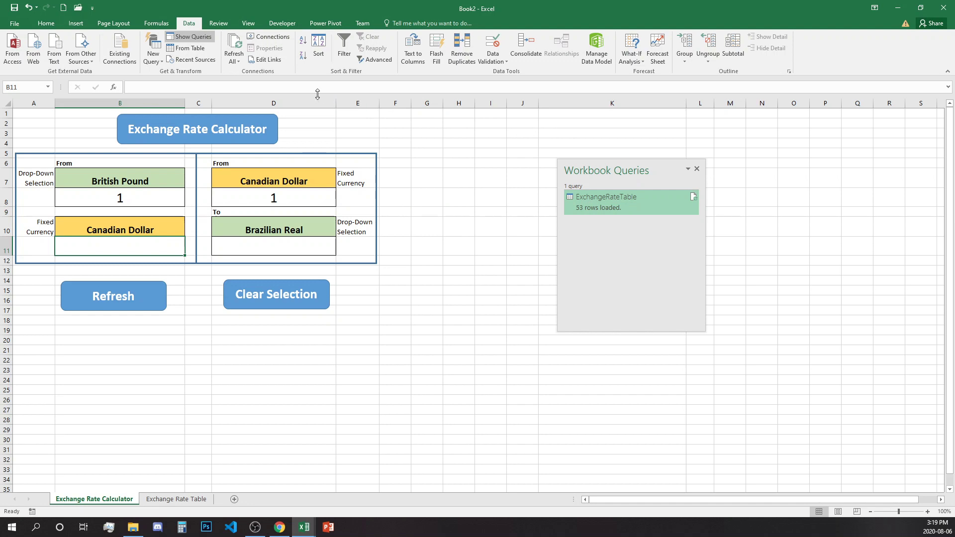
text(=vlo)
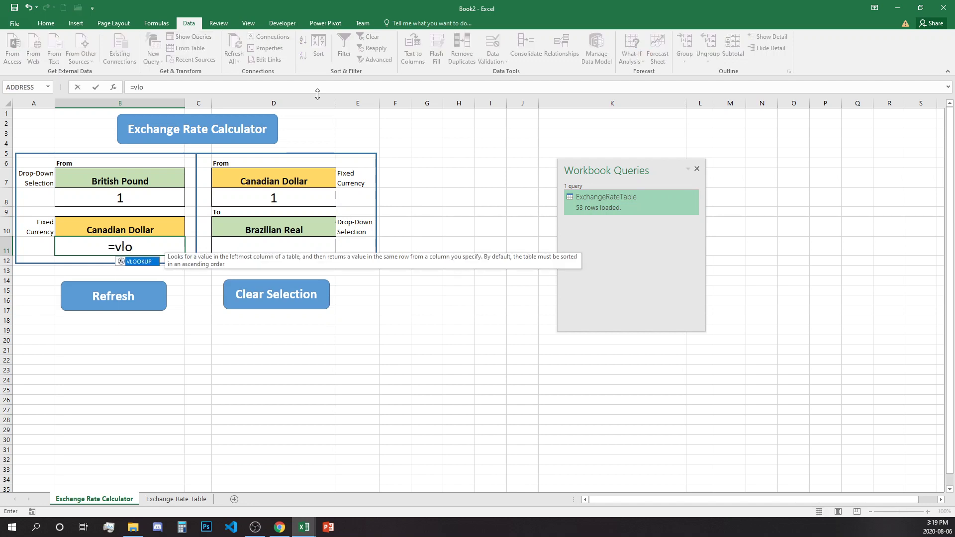
key(Tab)
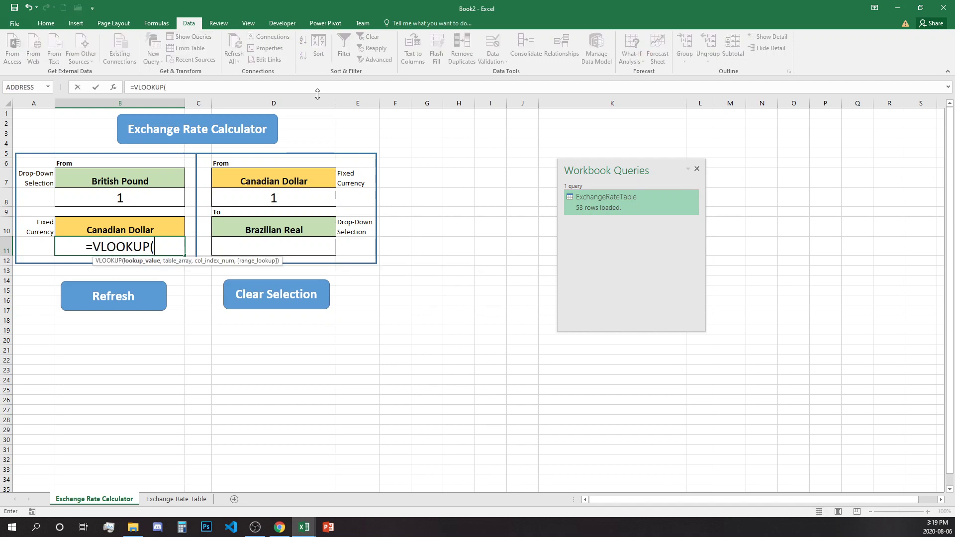
click(136, 179)
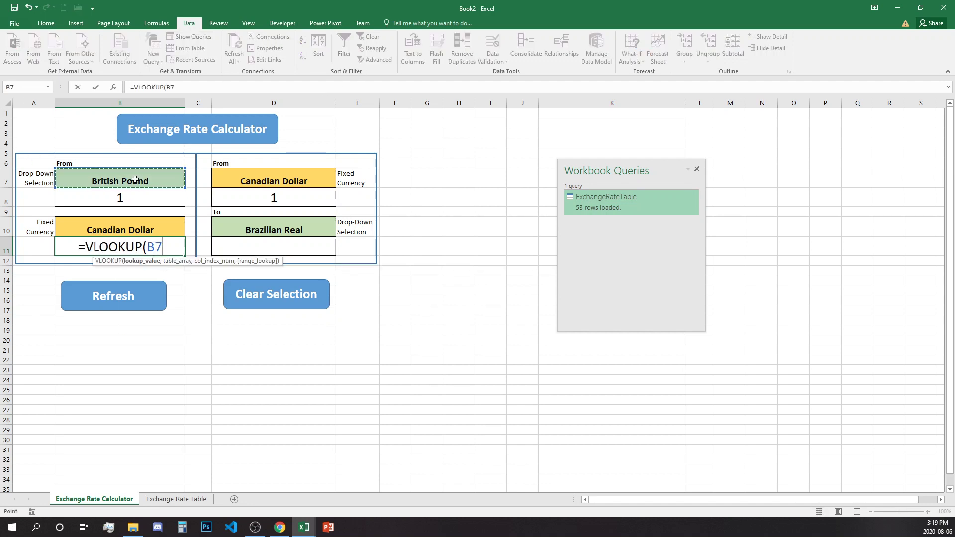
text(,)
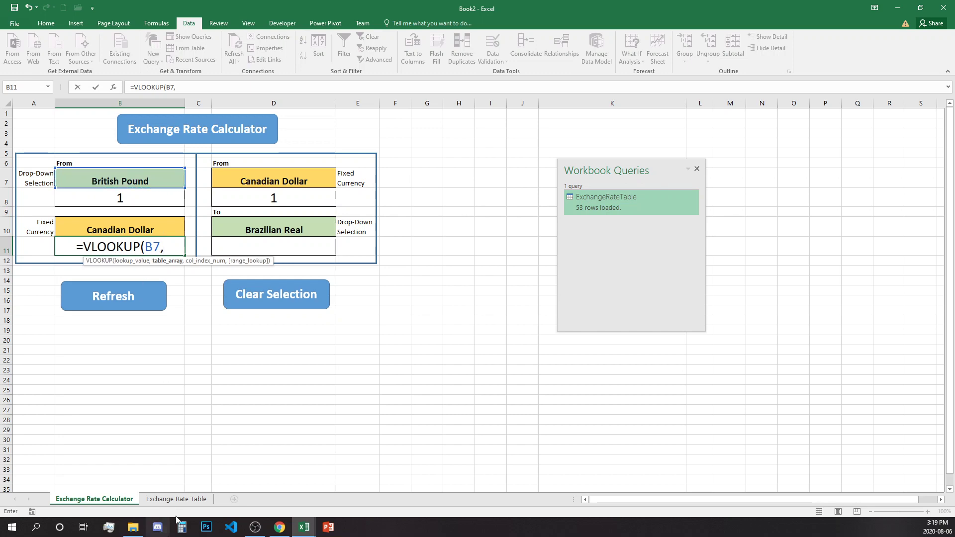
click(176, 499)
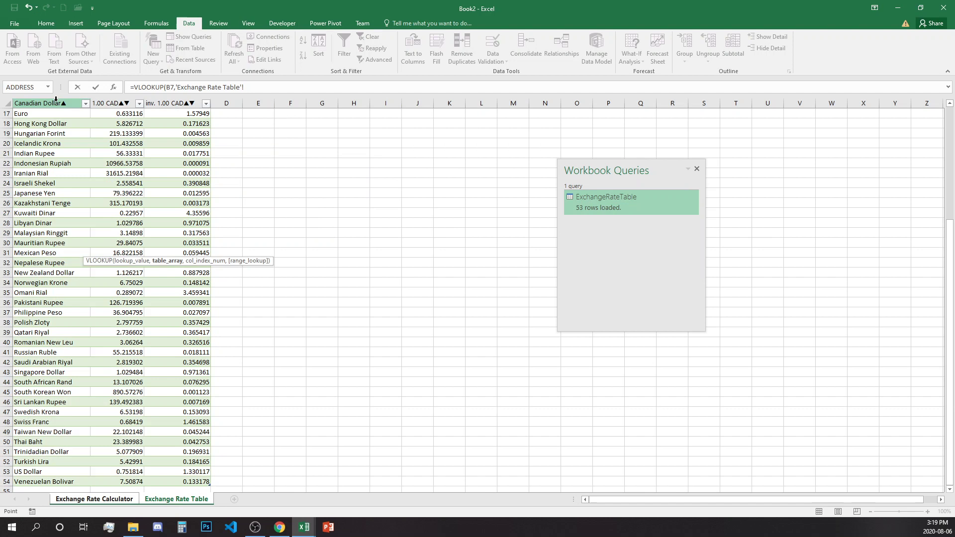
drag(55, 100, 200, 104)
text(,)
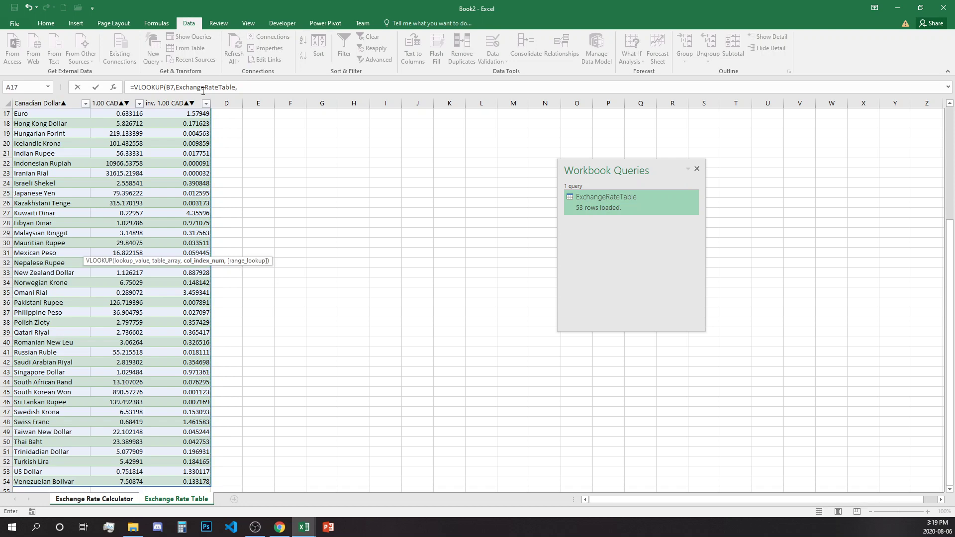
text(3,false)
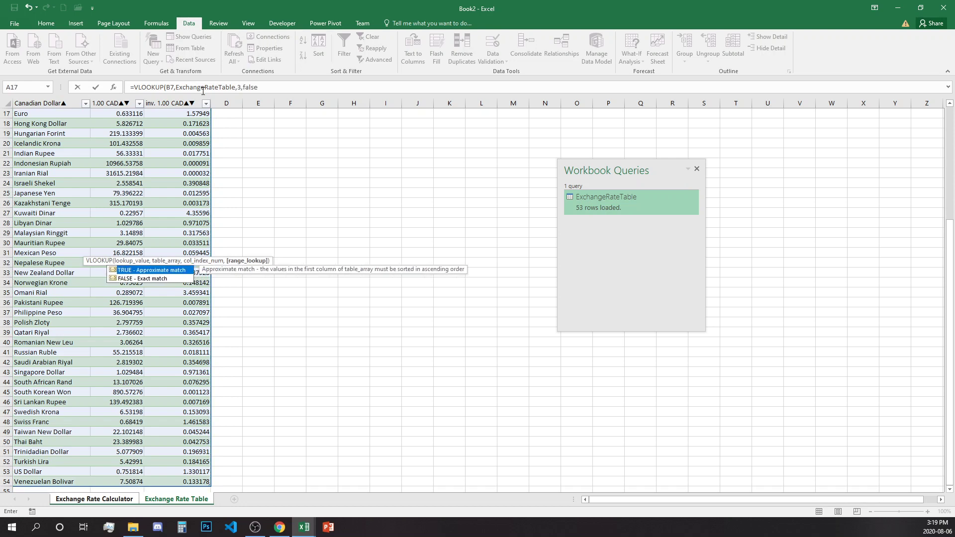
text()*)
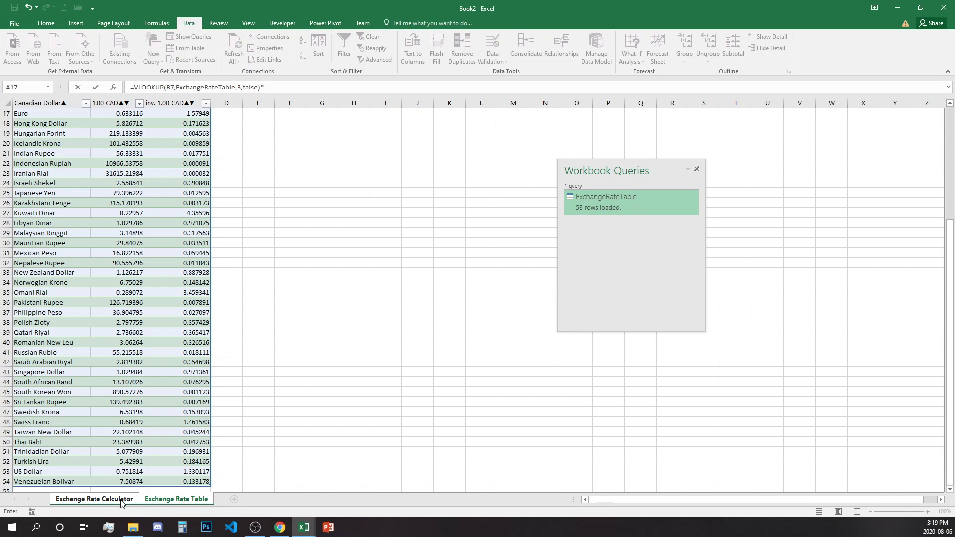
click(121, 500)
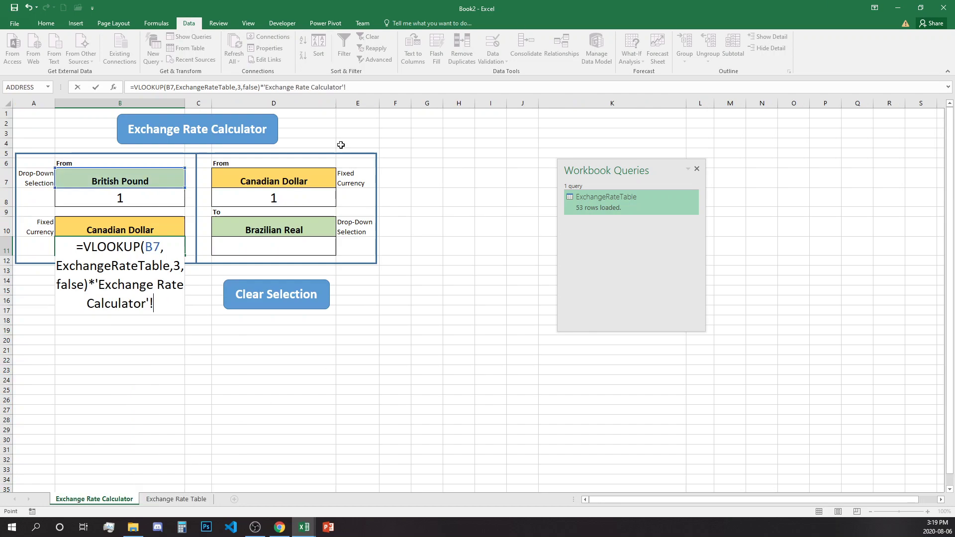
click(134, 196)
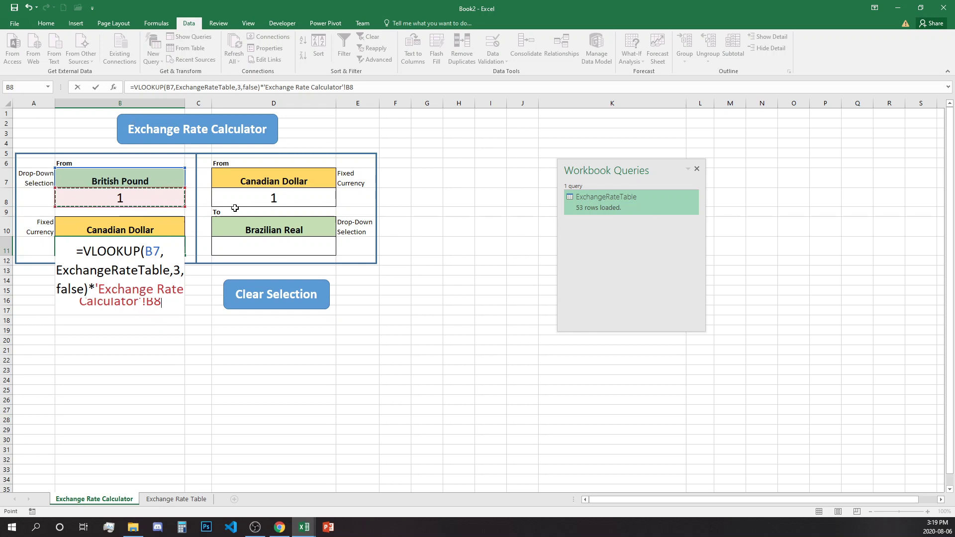
key(Return)
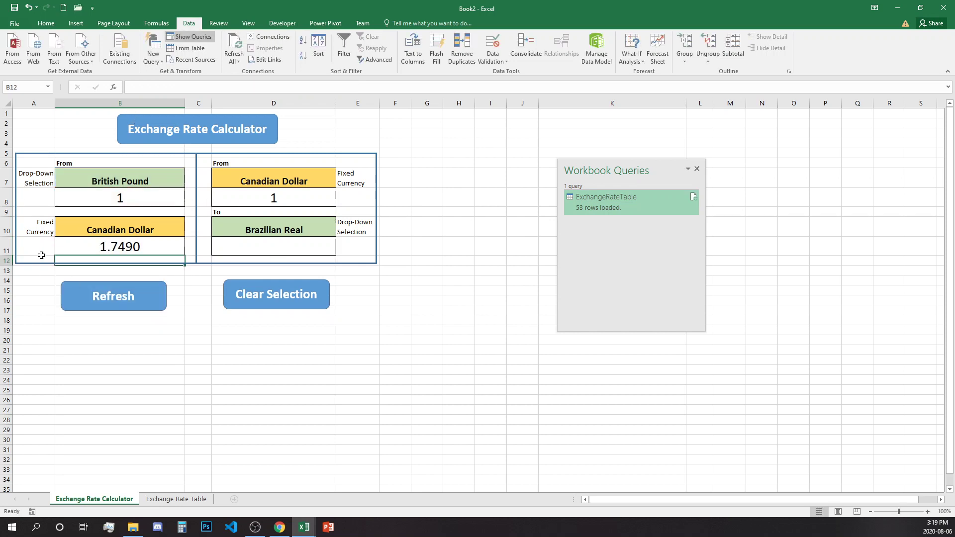
click(151, 243)
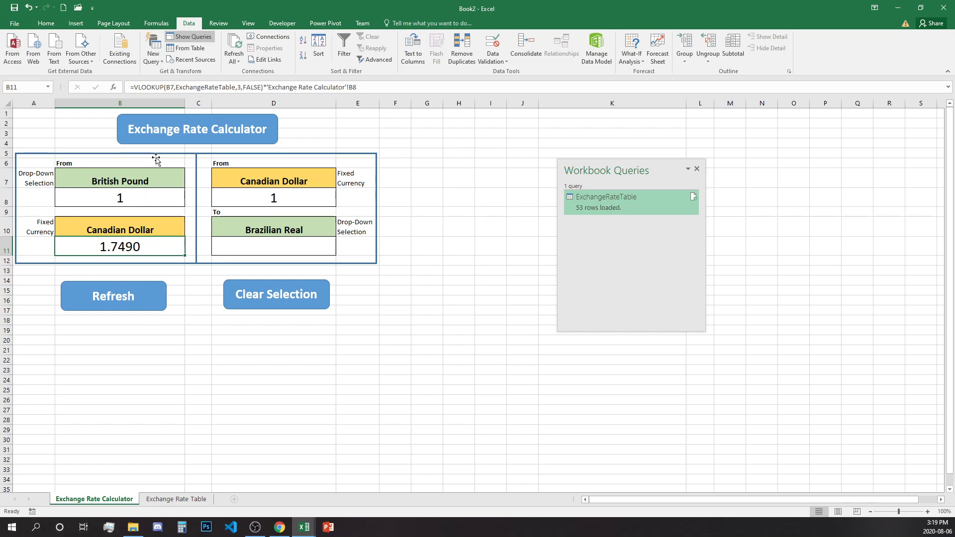
click(157, 499)
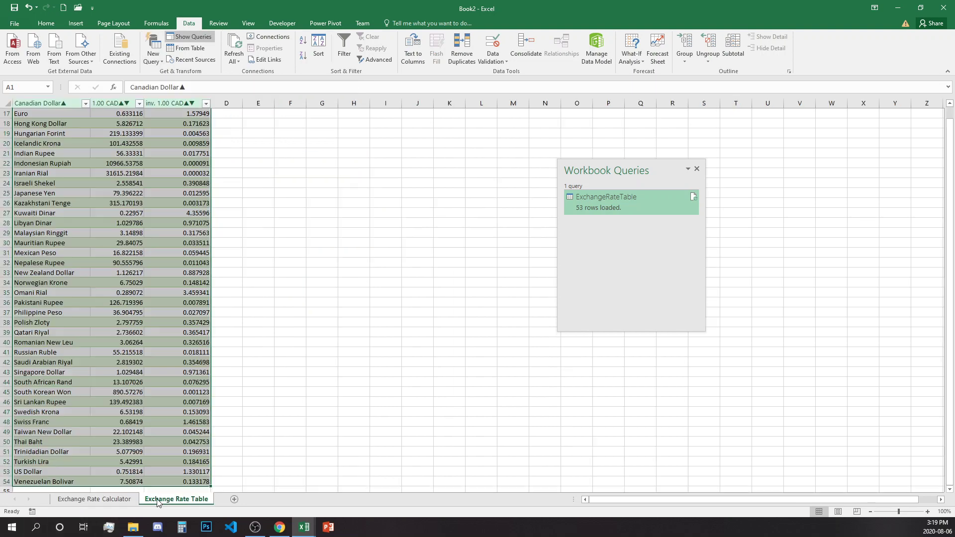
scroll(3, 152, up, 5)
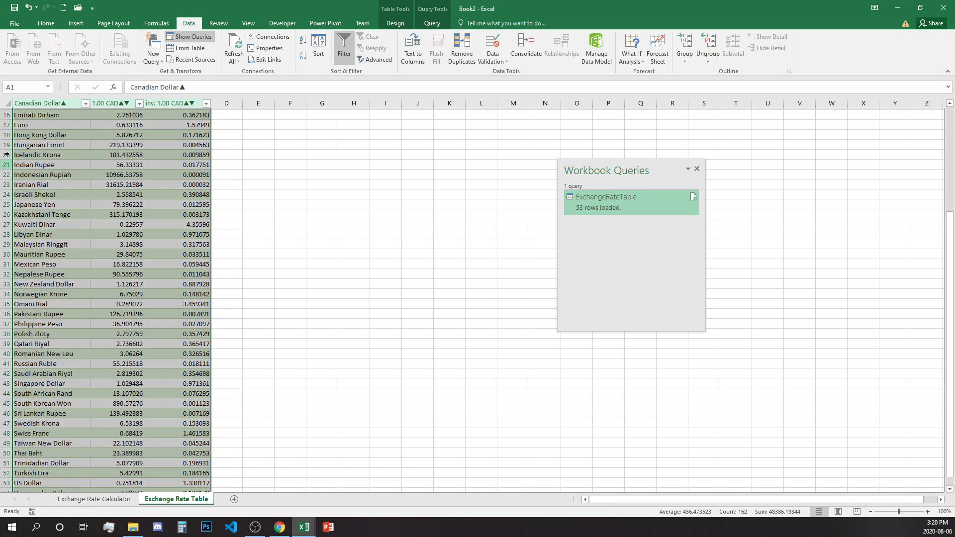
click(31, 153)
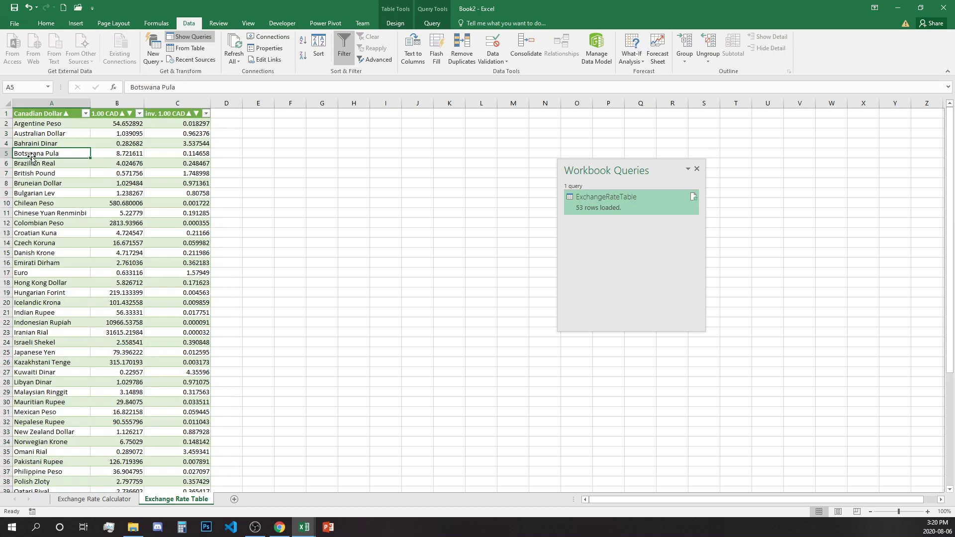
click(7, 173)
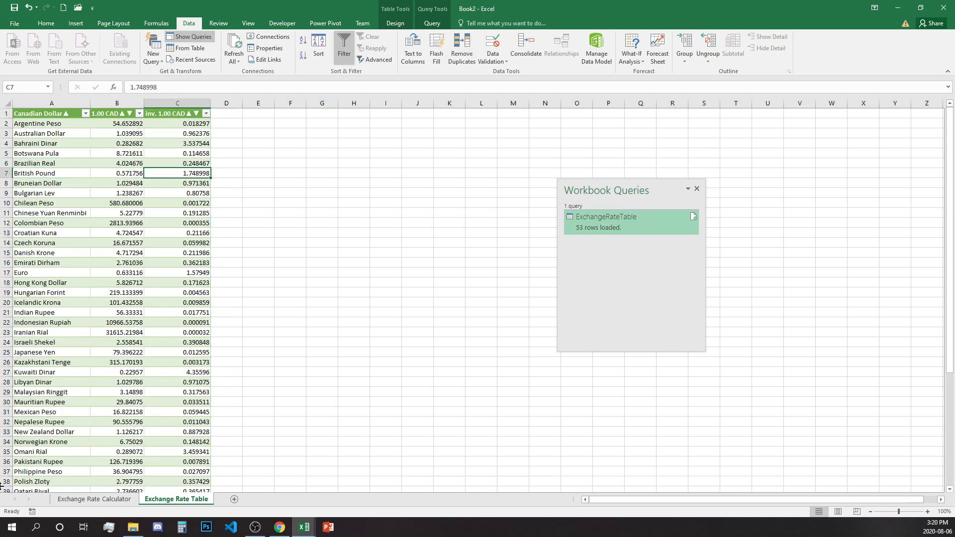
click(94, 499)
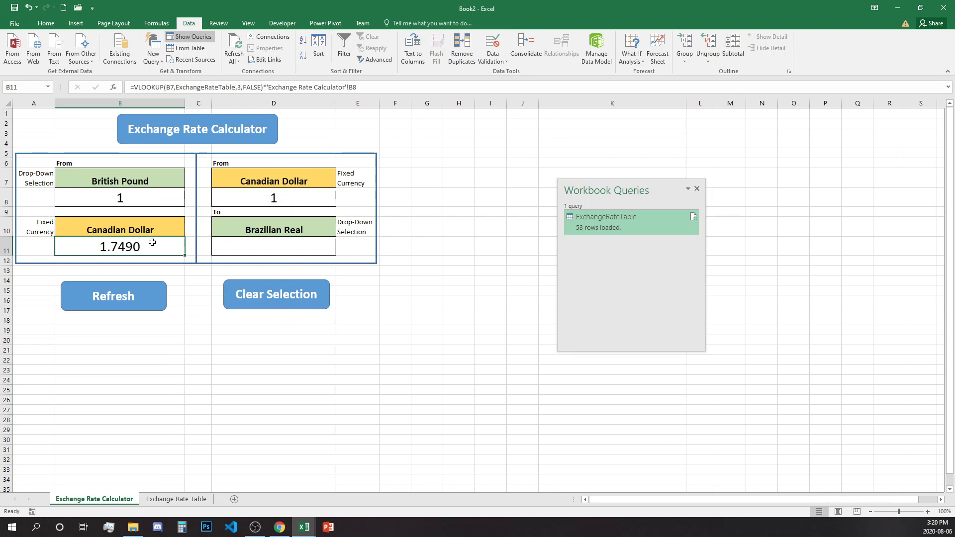
Step: Clear the amount in B8 so B11 shows 0.0000
click(135, 196)
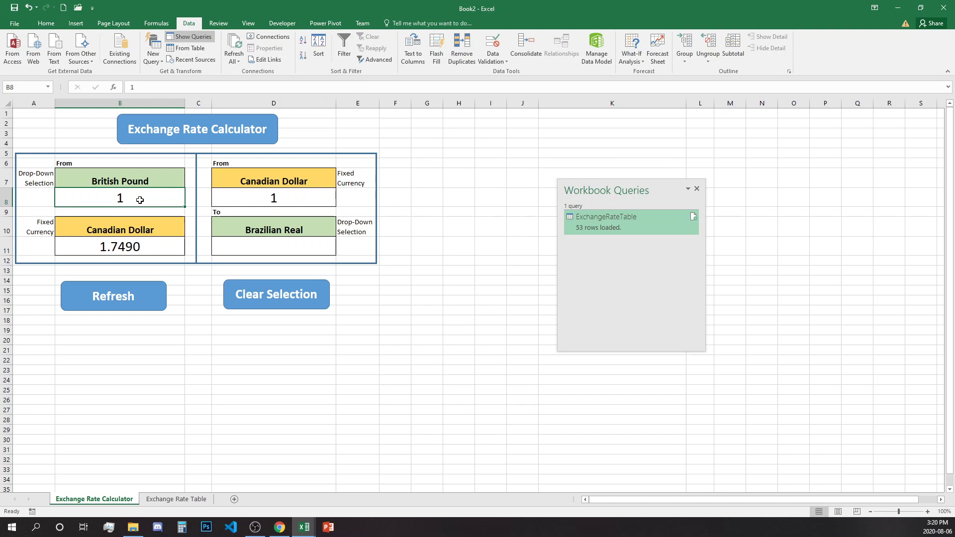
key(BackSpace)
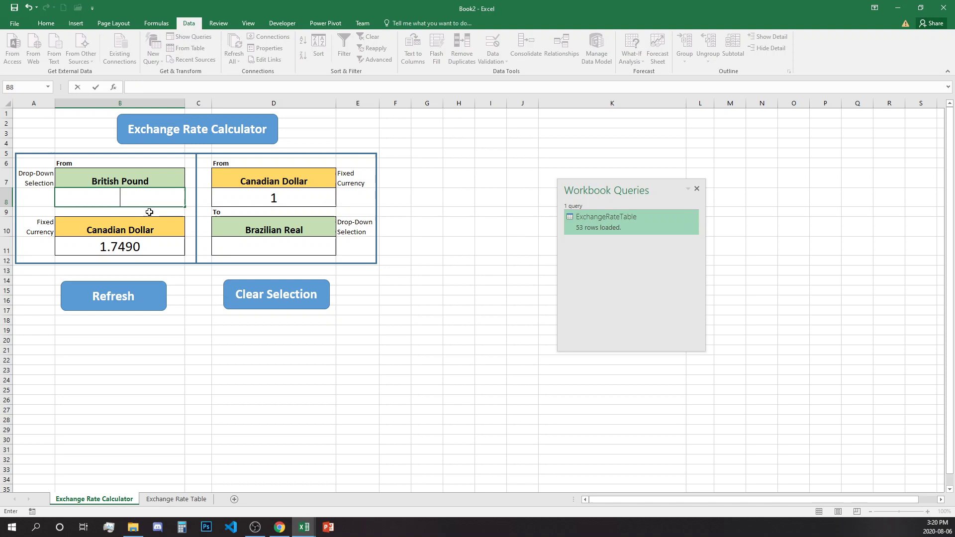
key(Return)
click(144, 247)
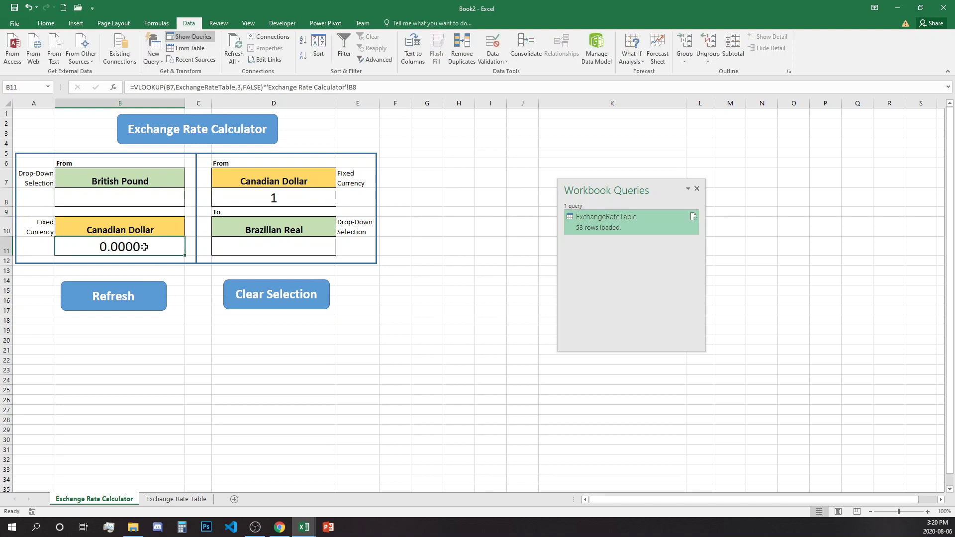
Step: Clear B7's currency to see #N/A, then reselect British Pound
click(151, 201)
click(150, 181)
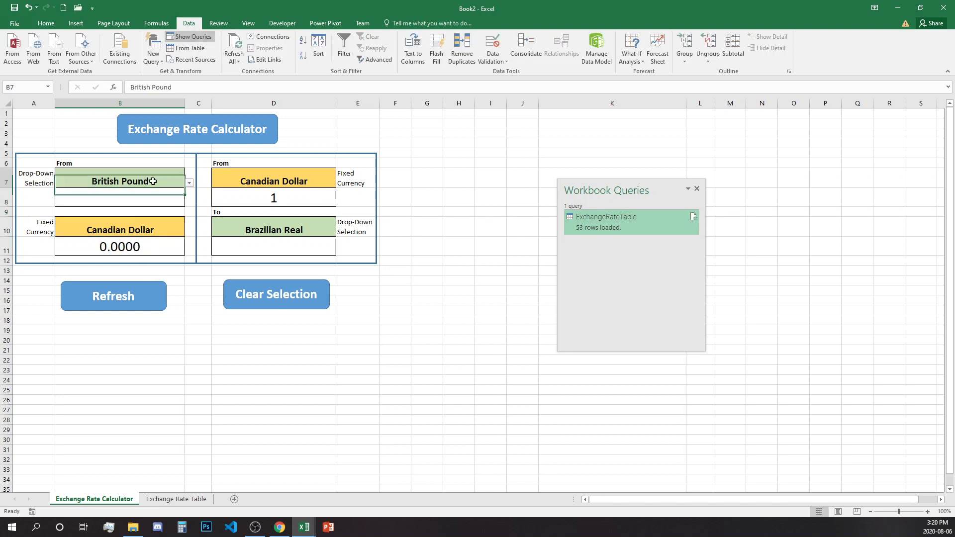
key(Delete)
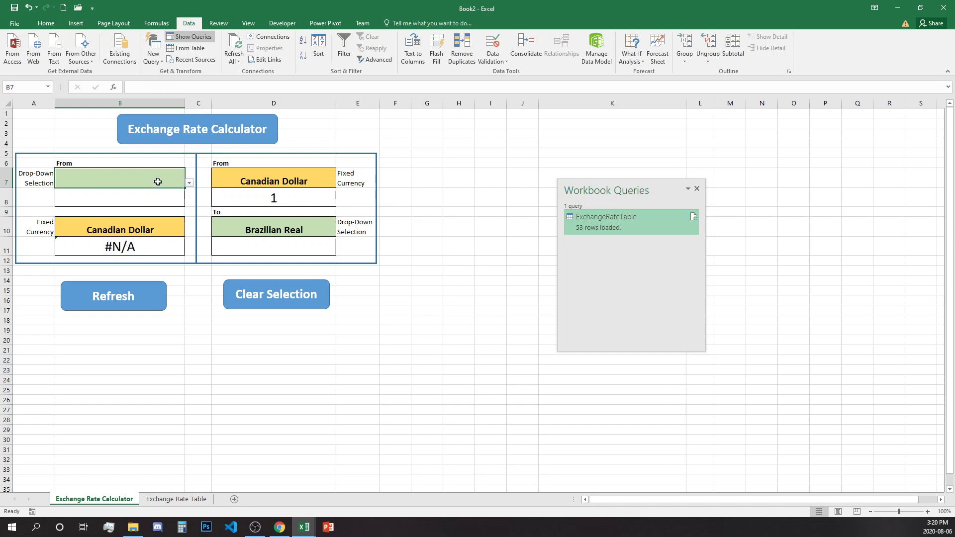
click(189, 183)
click(99, 225)
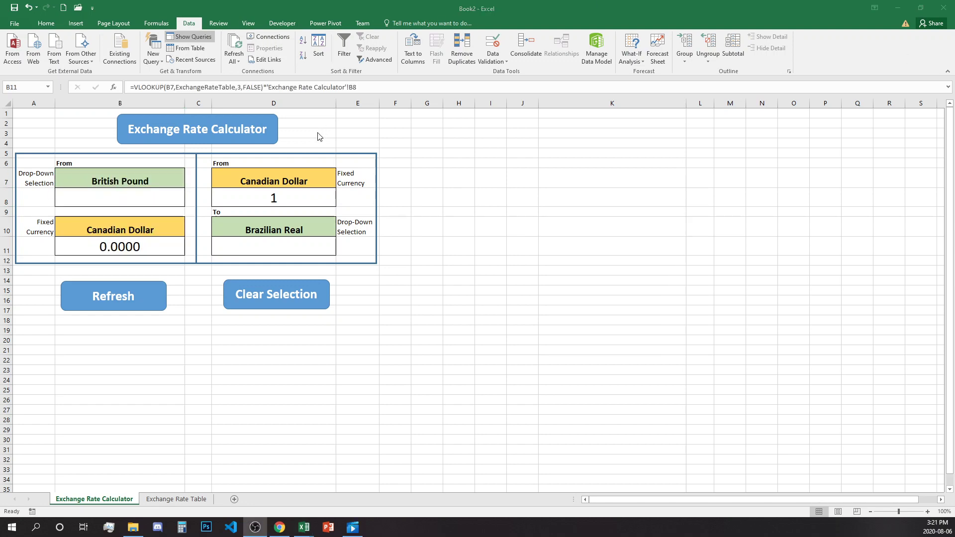
click(134, 86)
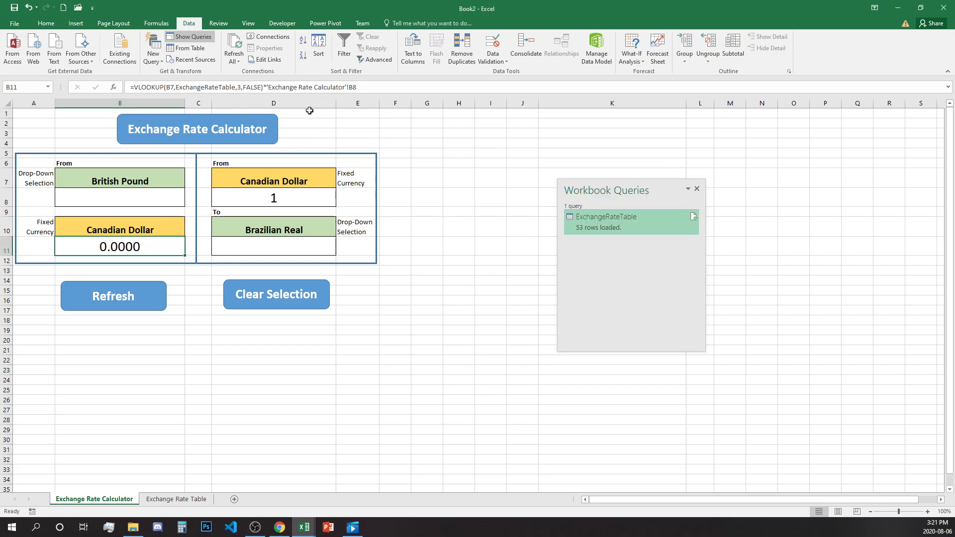
Step: Wrap B11's conversion formula in IFERROR(...,"") so errors show blank
click(135, 89)
text(if)
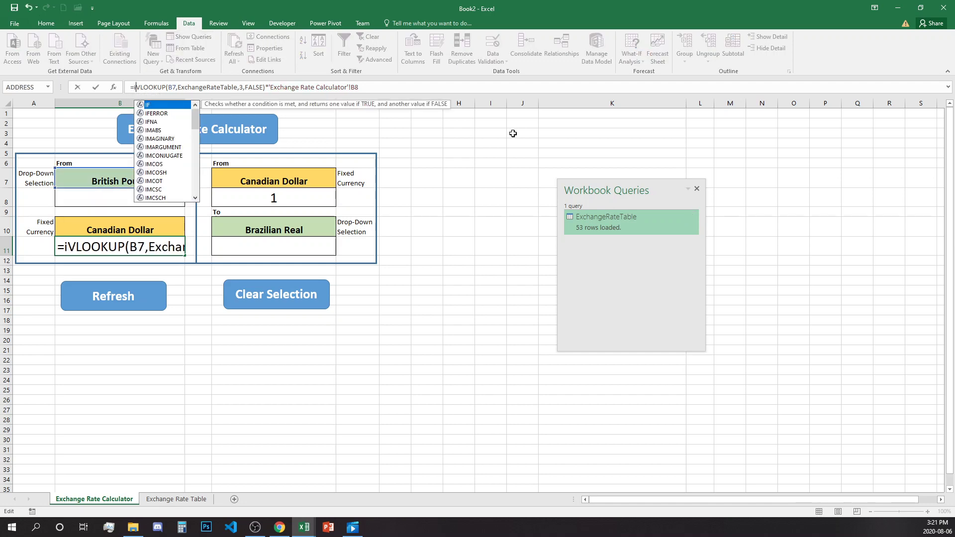
key(Down)
key(Tab)
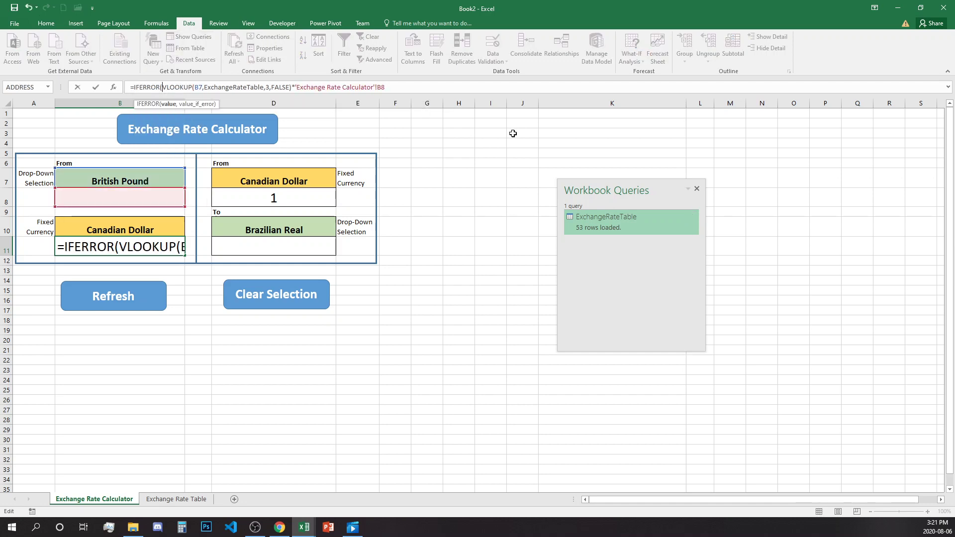
text(,)
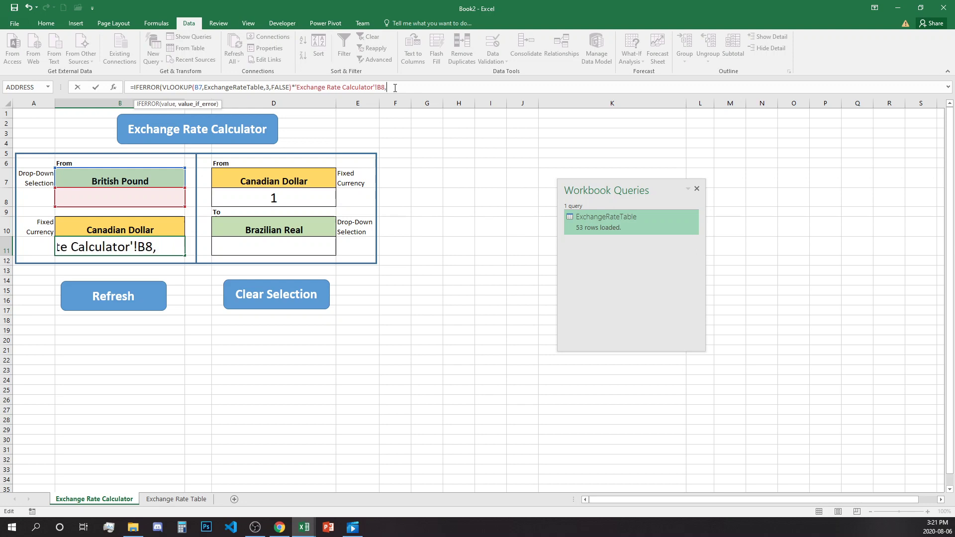
text(""))
key(ctrl+Return)
key(Up)
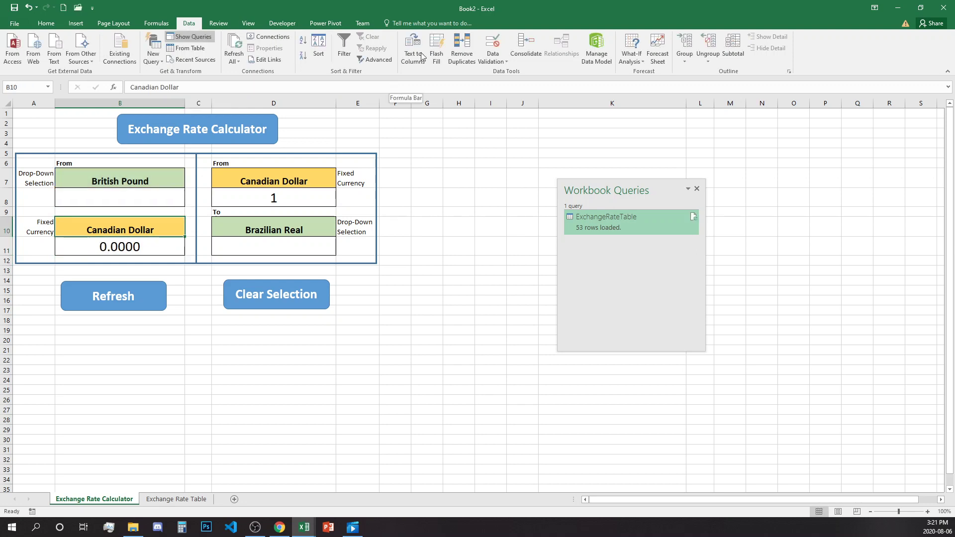
Step: Retest by clearing and reselecting British Pound in B7, then put 1 back in B8
click(148, 184)
key(Delete)
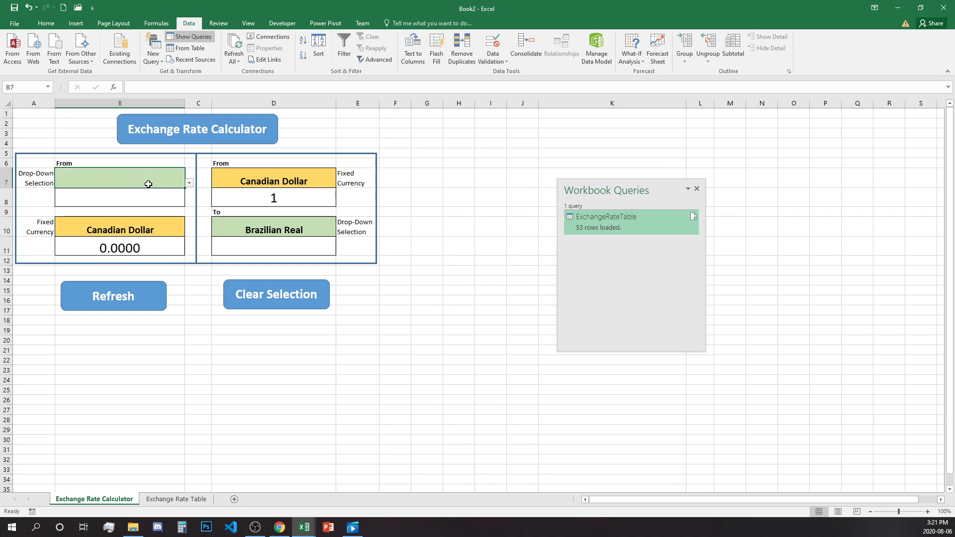
click(189, 184)
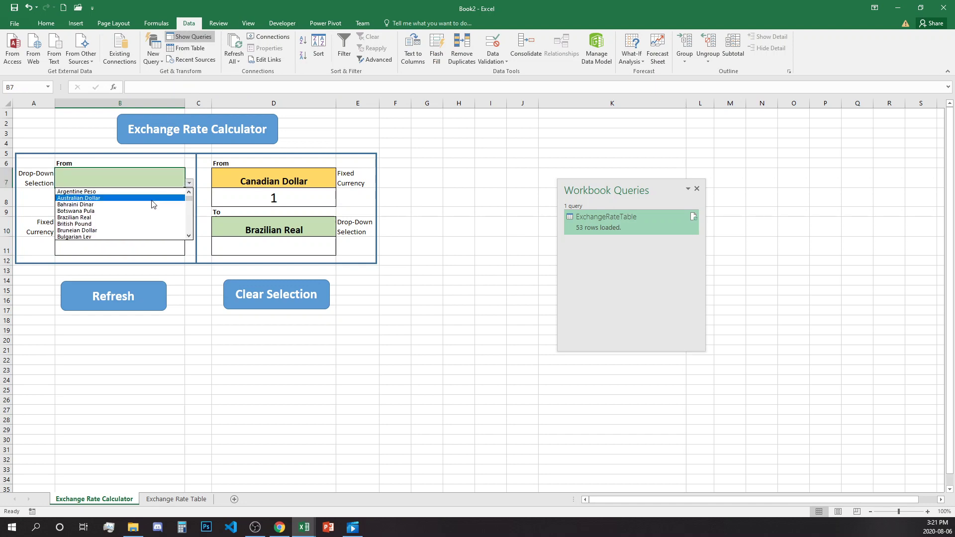
click(132, 214)
click(116, 202)
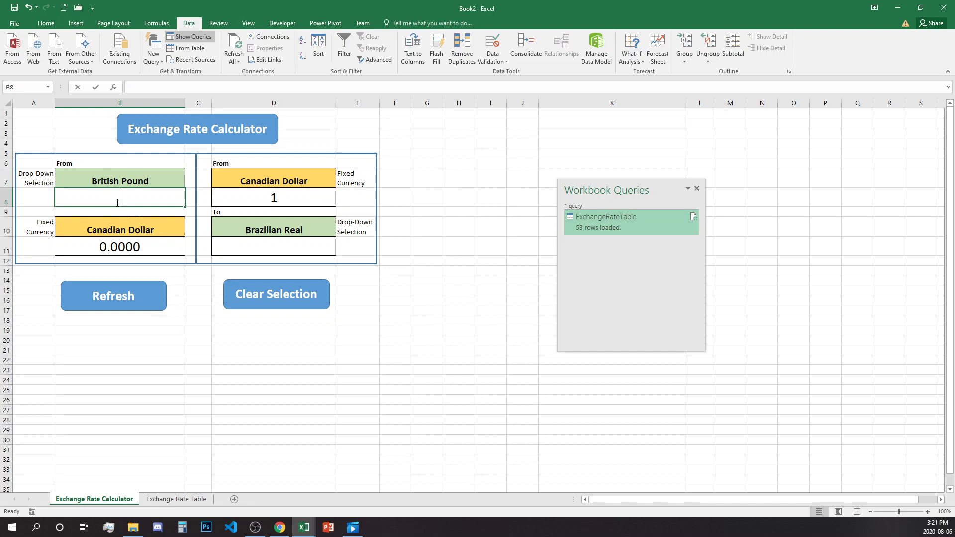
text(1)
key(Return)
click(161, 248)
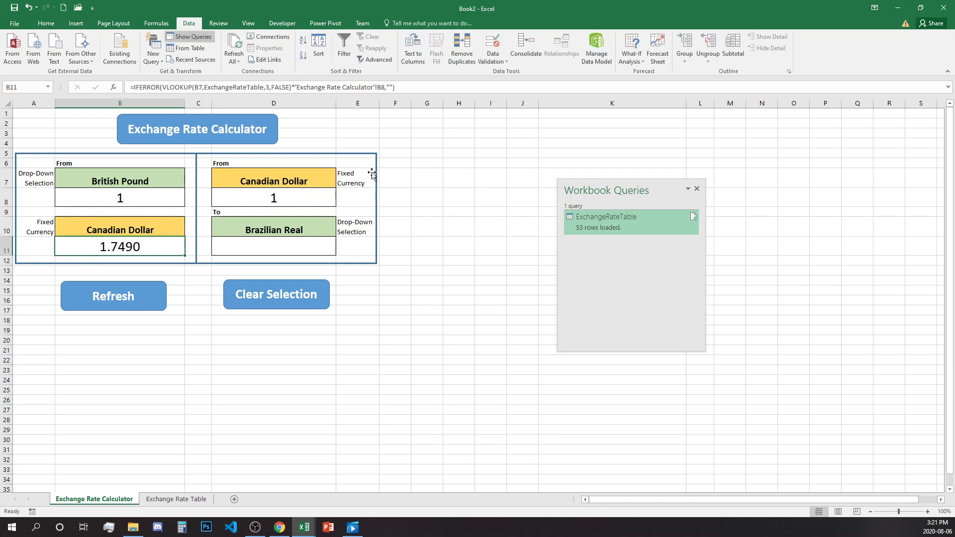
click(275, 245)
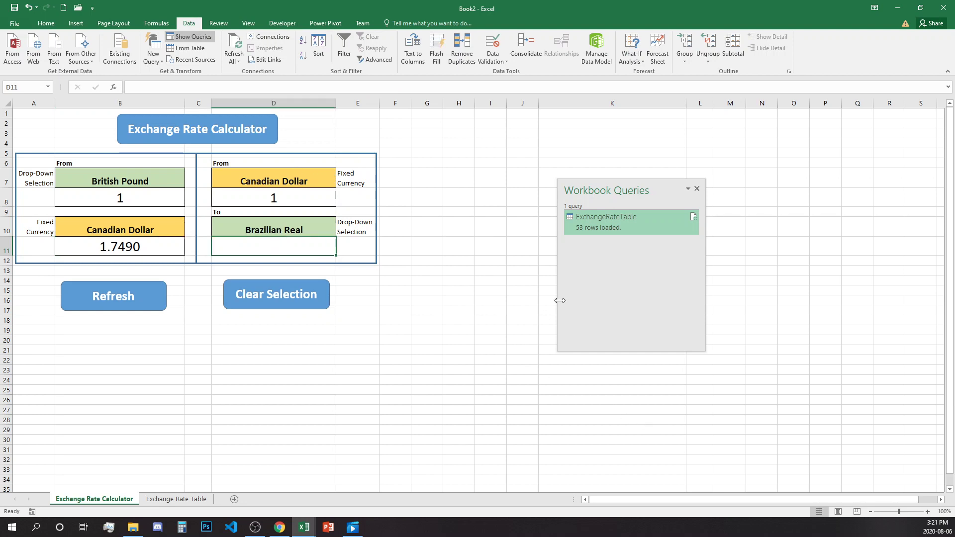
Step: Enter =VLOOKUP(D10,'Exchange Rate Table'!A:B,2,FALSE)*'Exchange Rate Calculator'!D8 in D11
text(=VLOOKUP()
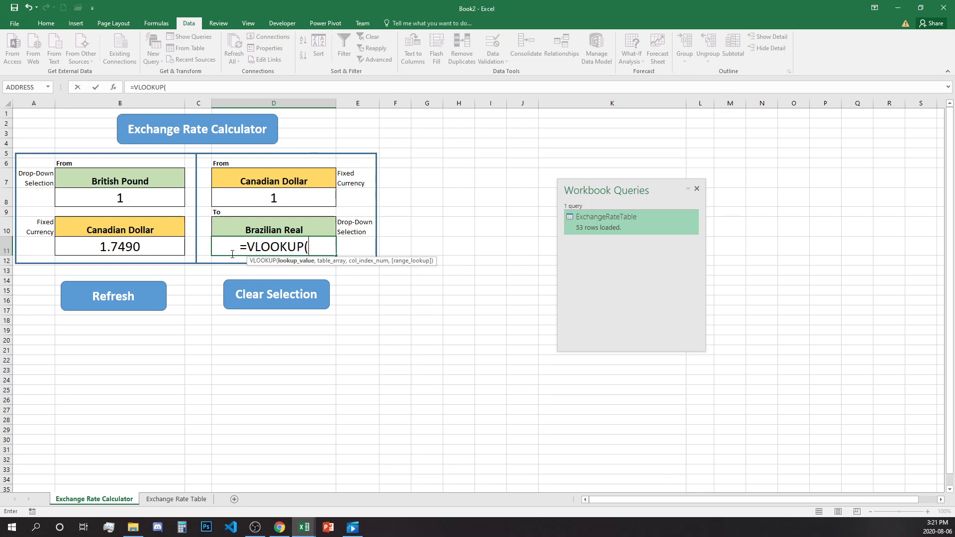
click(255, 228)
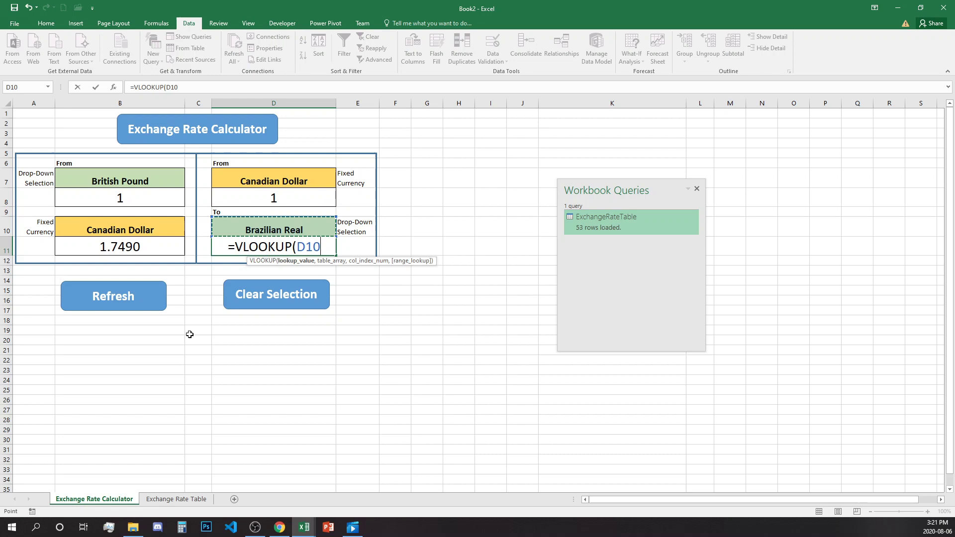
text(,)
click(176, 499)
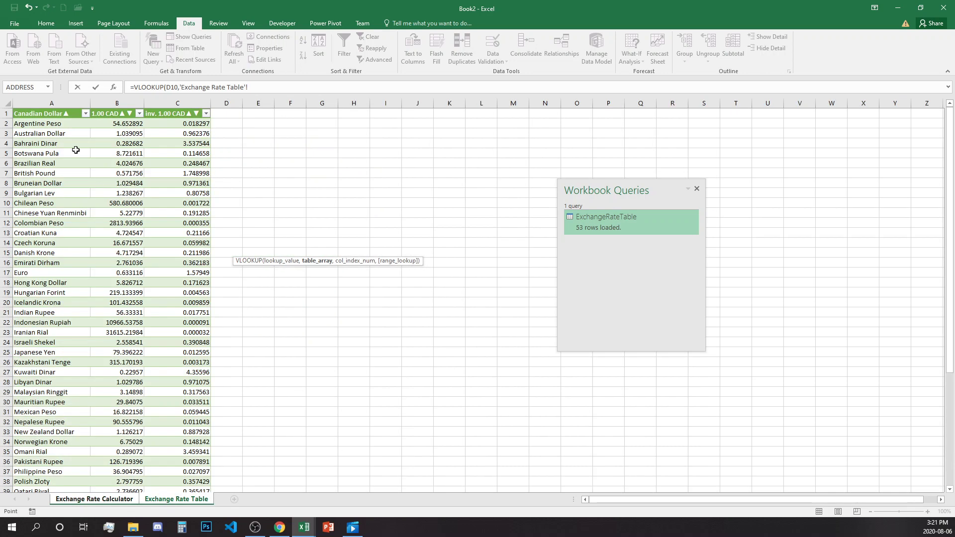
click(42, 103)
drag(43, 103, 119, 98)
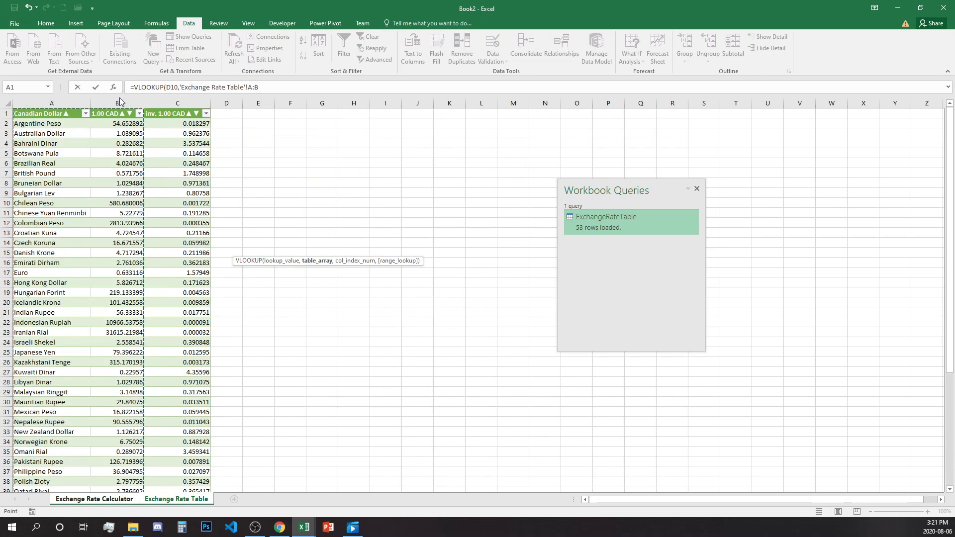
text(,2)
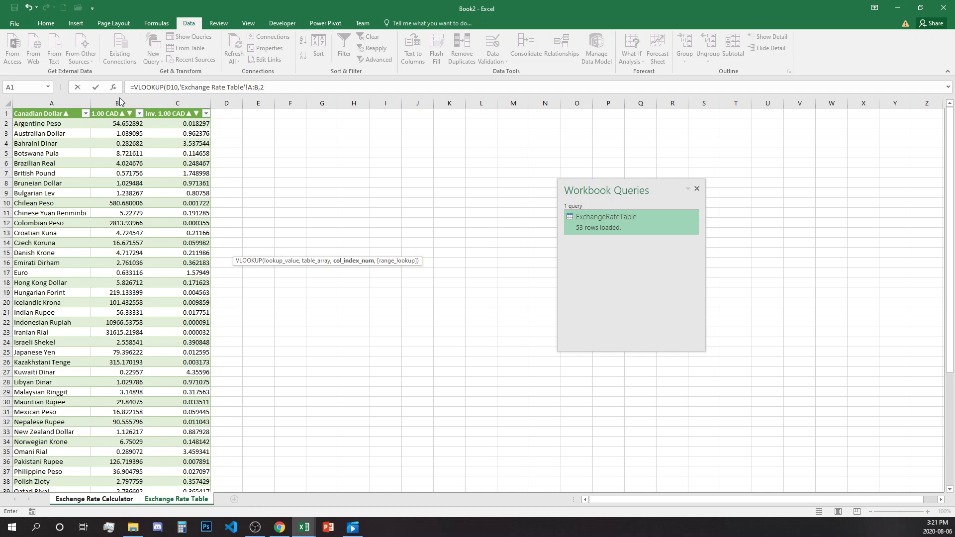
text(,)
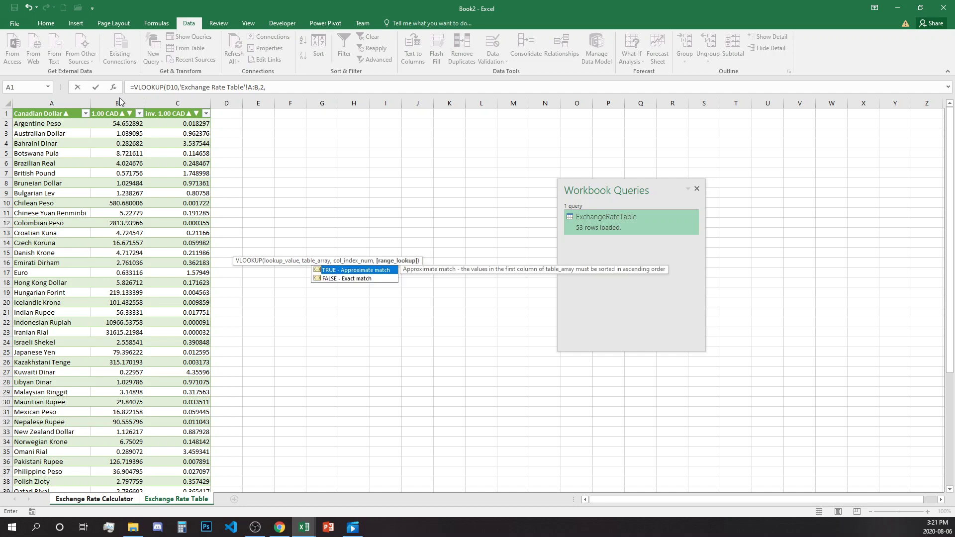
text(false))
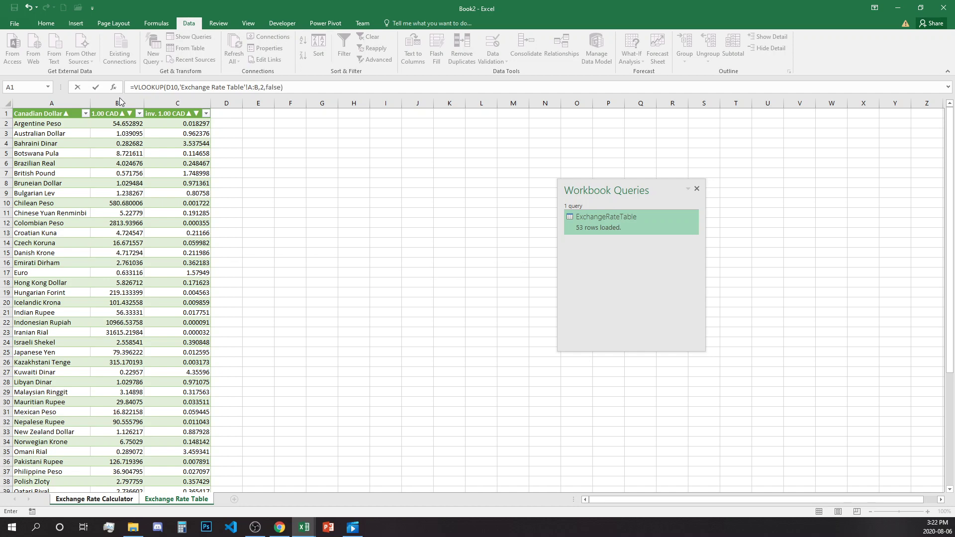
text(*)
click(116, 499)
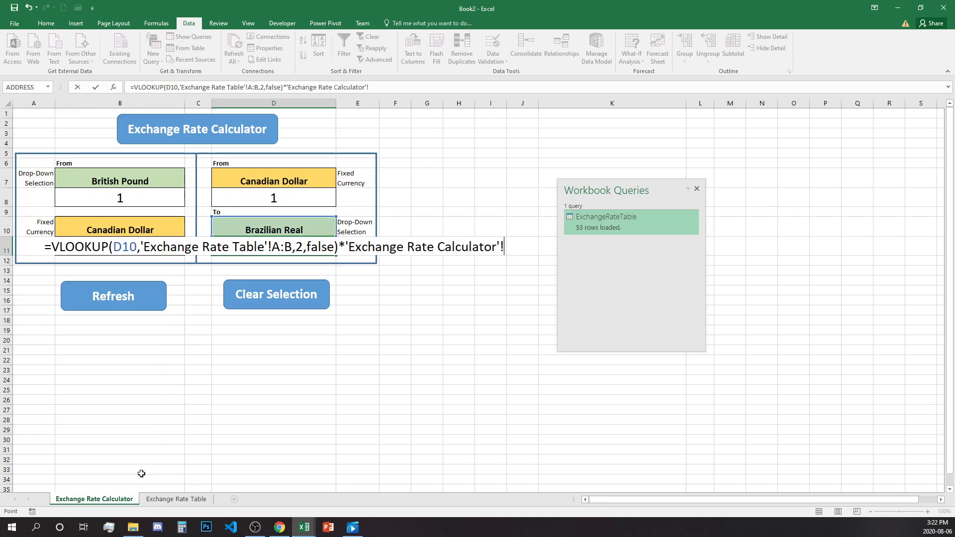
click(283, 195)
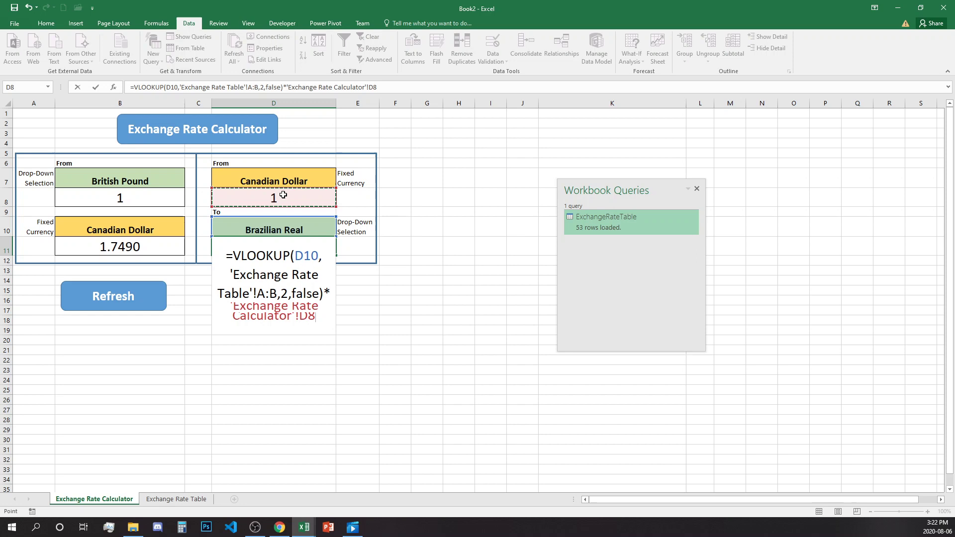
key(Return)
click(300, 246)
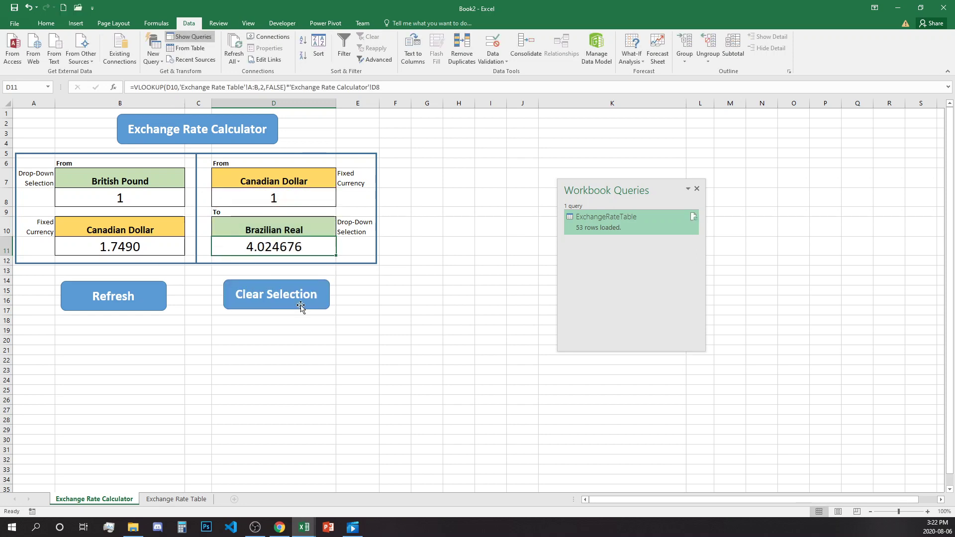
Step: Check the British Pound and Brazilian Real rates in the table, then clear D10
click(166, 497)
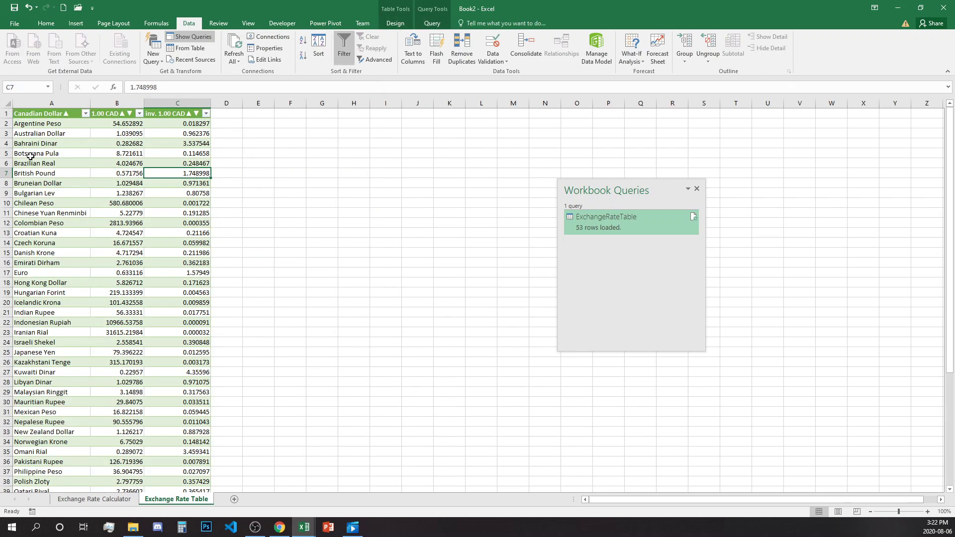
click(123, 176)
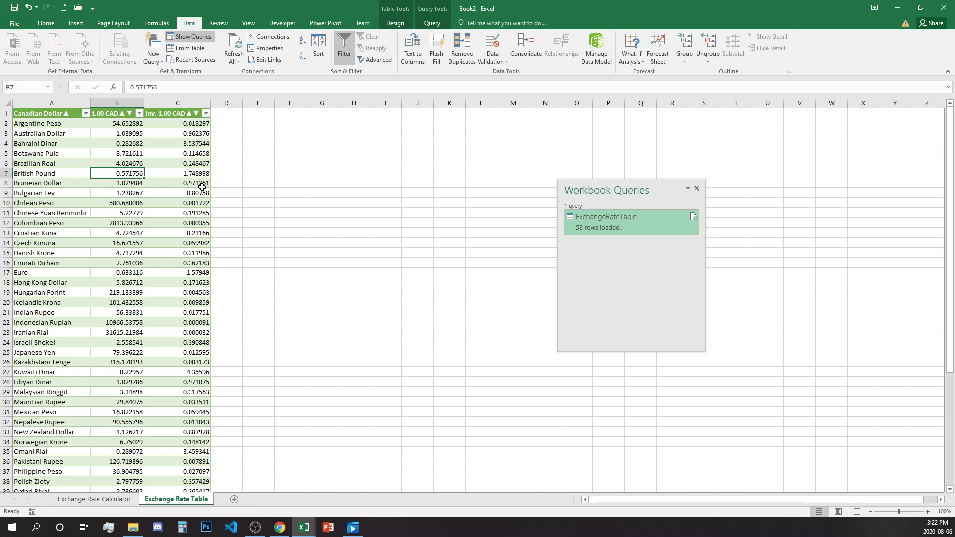
click(130, 162)
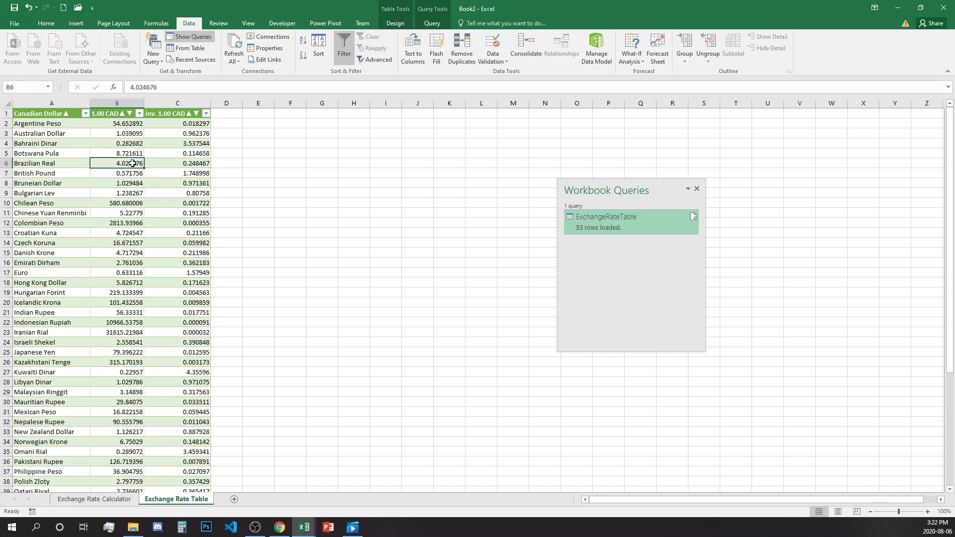
click(114, 499)
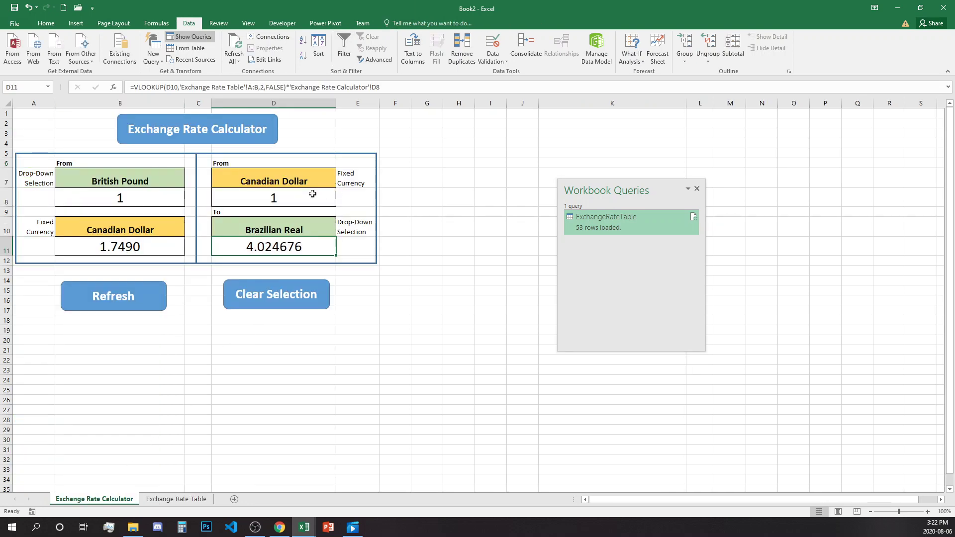
click(269, 230)
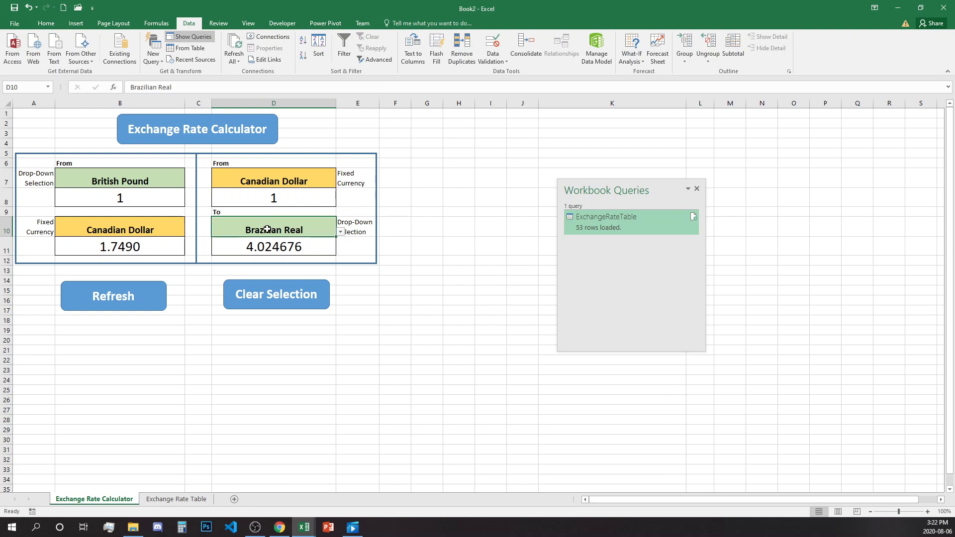
key(Delete)
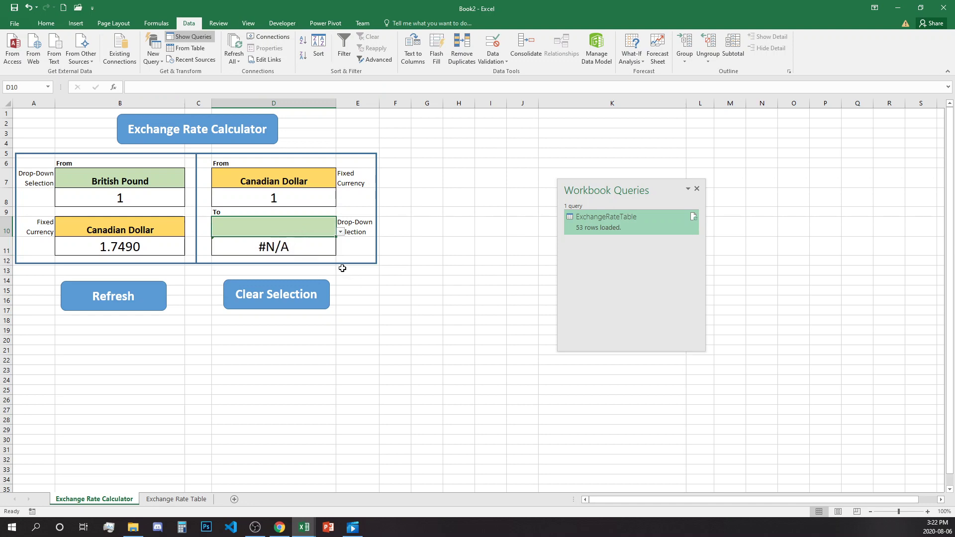
Step: Wrap D11's formula in IFERROR(...,"") so a missing currency shows blank
click(296, 244)
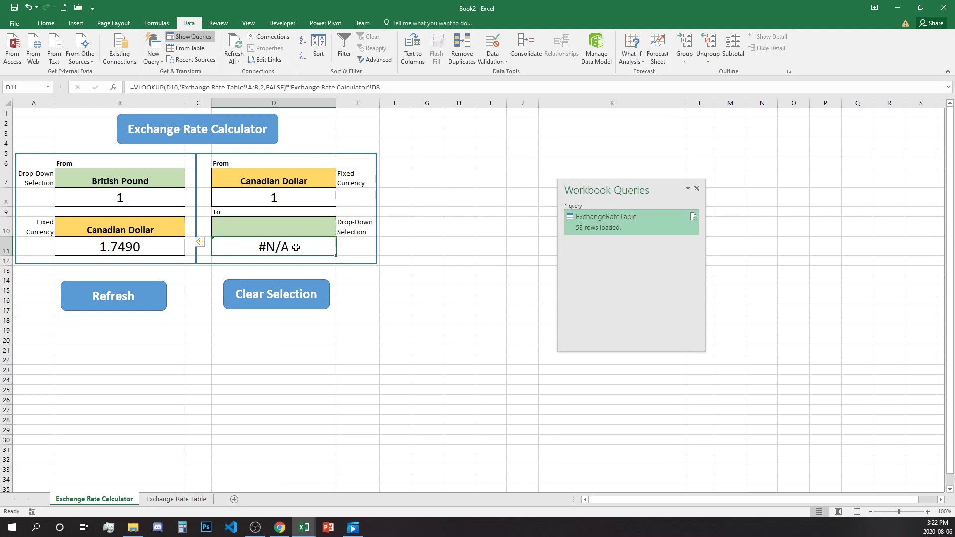
click(133, 87)
text(IFERROR()
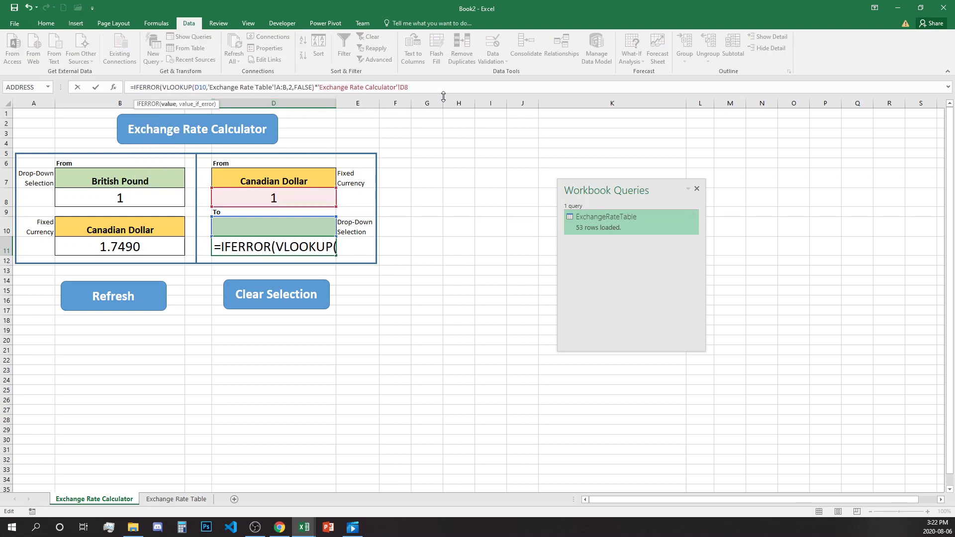
text(,)
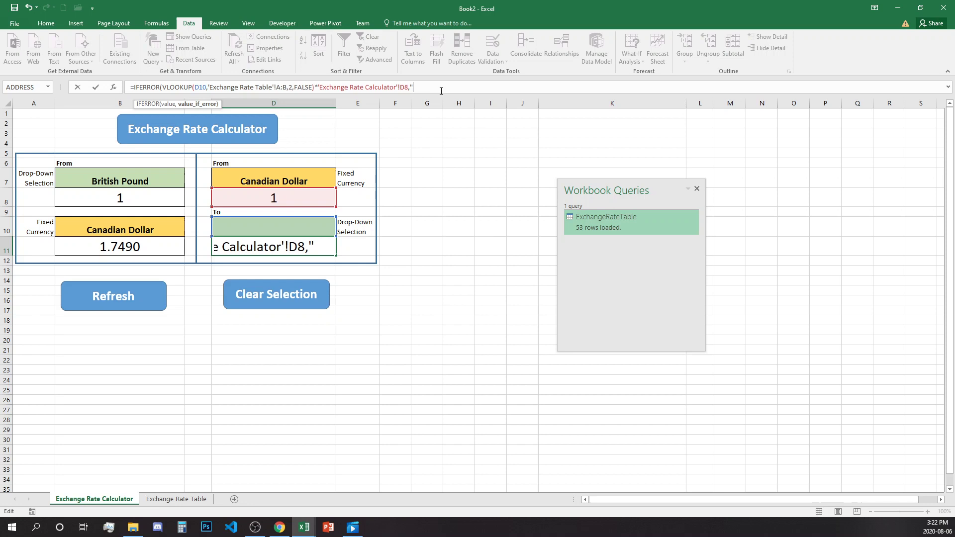
text(""))
key(Return)
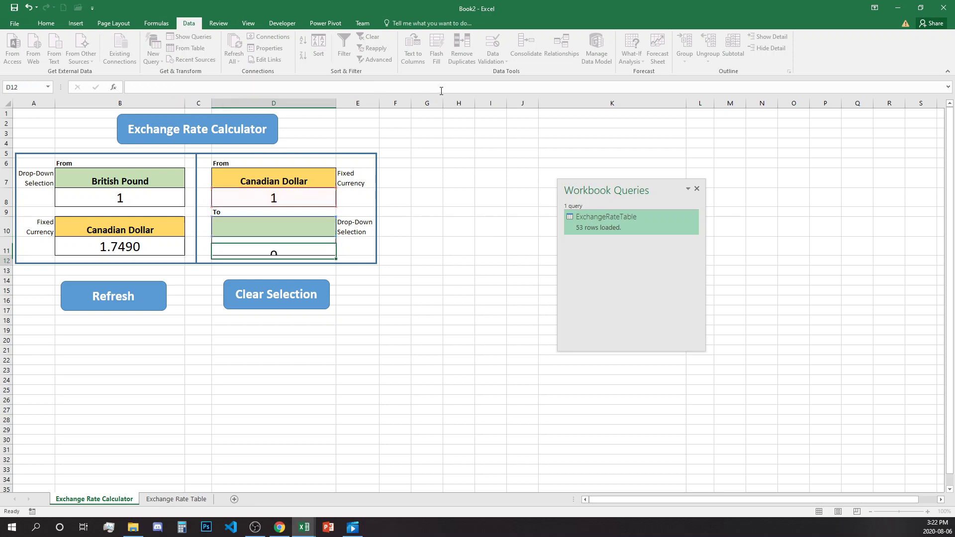
Step: Choose Brazilian Real again from D10's dropdown, giving 4.024676
key(Up)
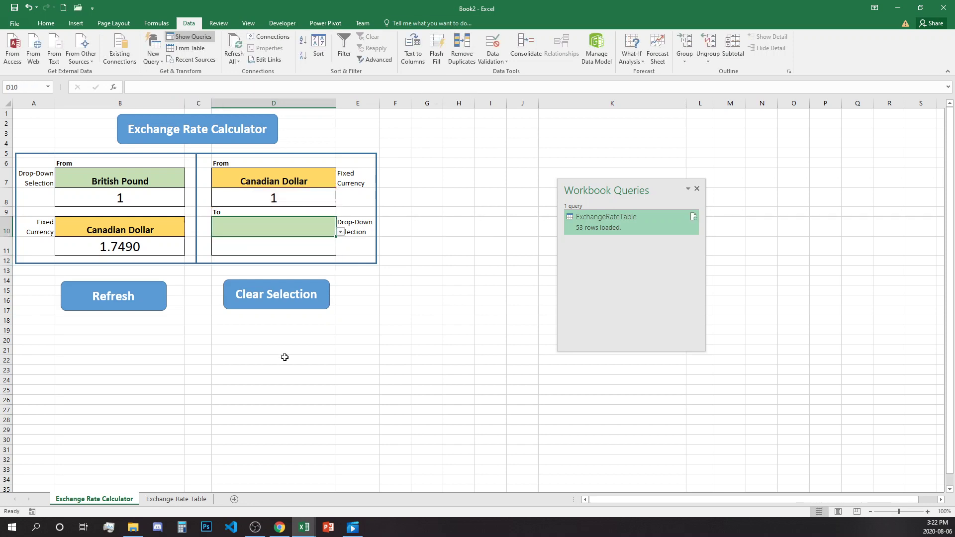
click(340, 232)
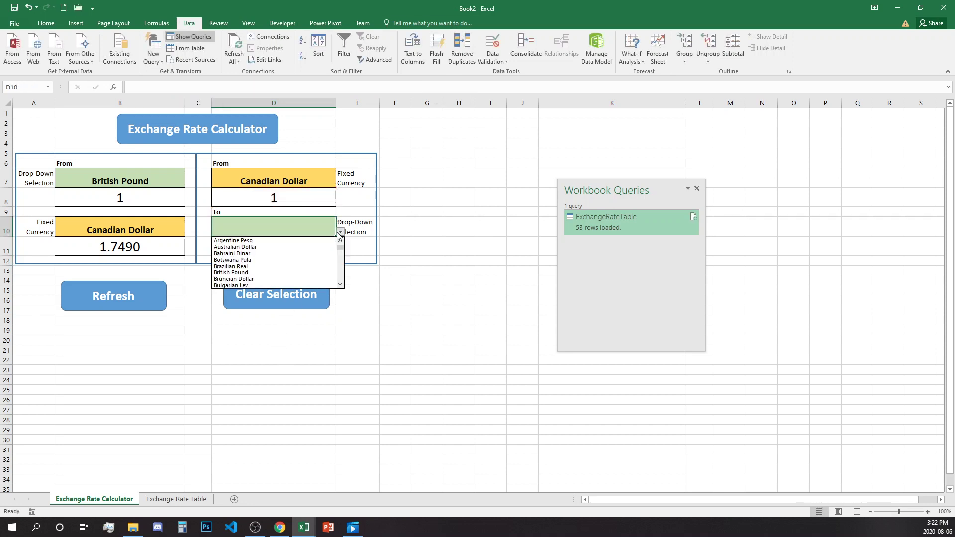
click(280, 266)
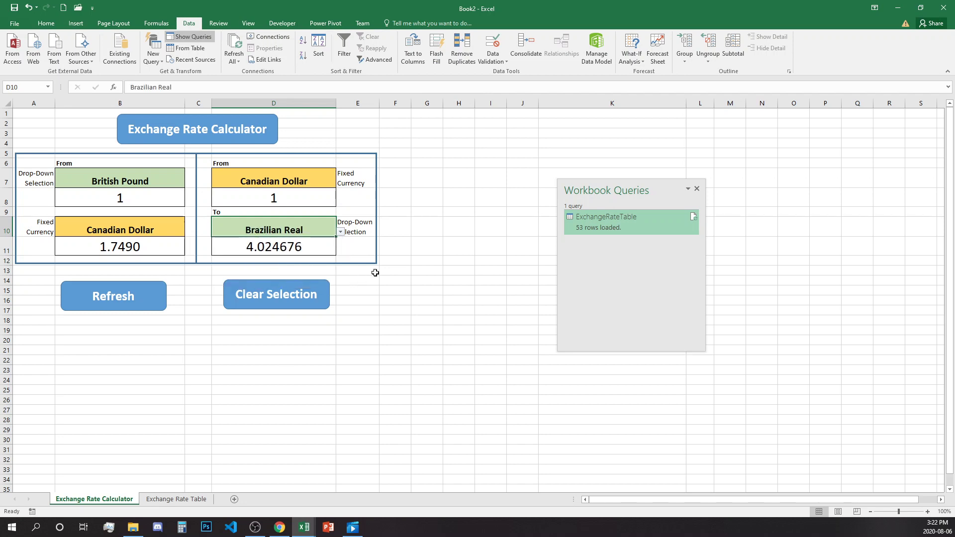
click(460, 202)
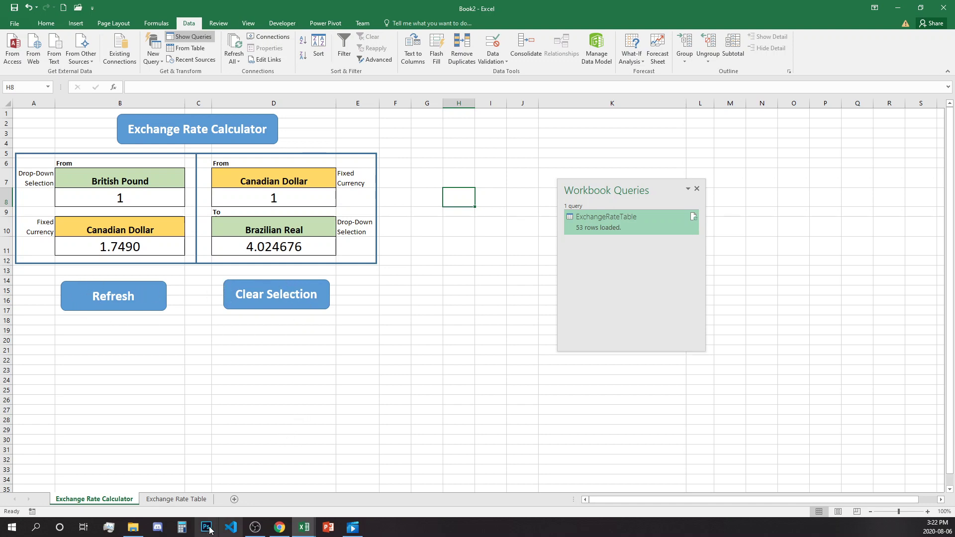
Step: Refresh All on the Exchange Rate Table sheet, then open the Refresh All dropdown
click(185, 499)
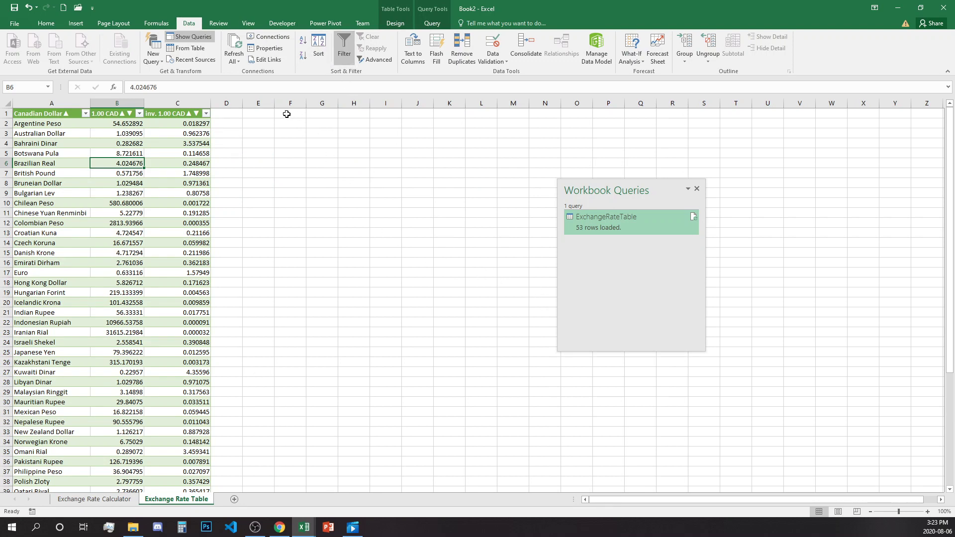
click(239, 45)
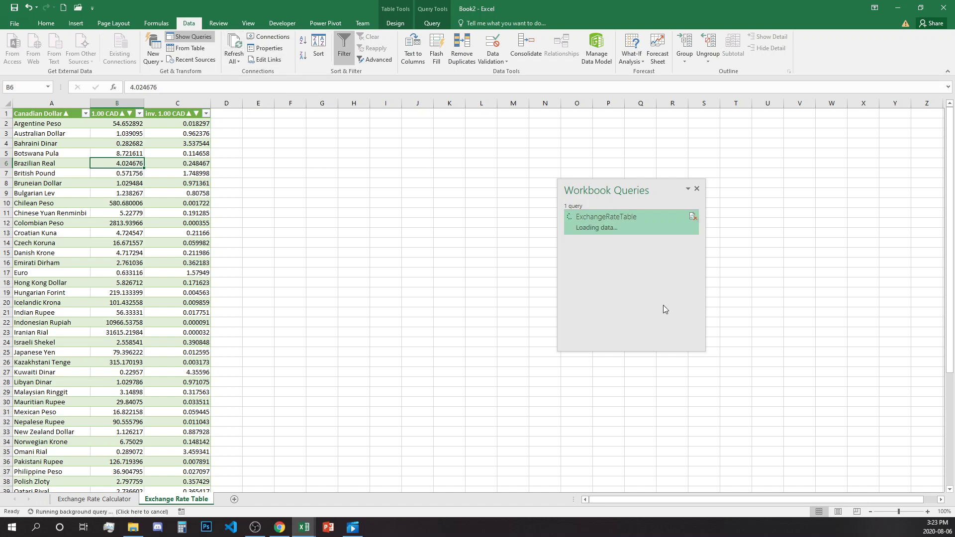
drag(595, 213, 346, 189)
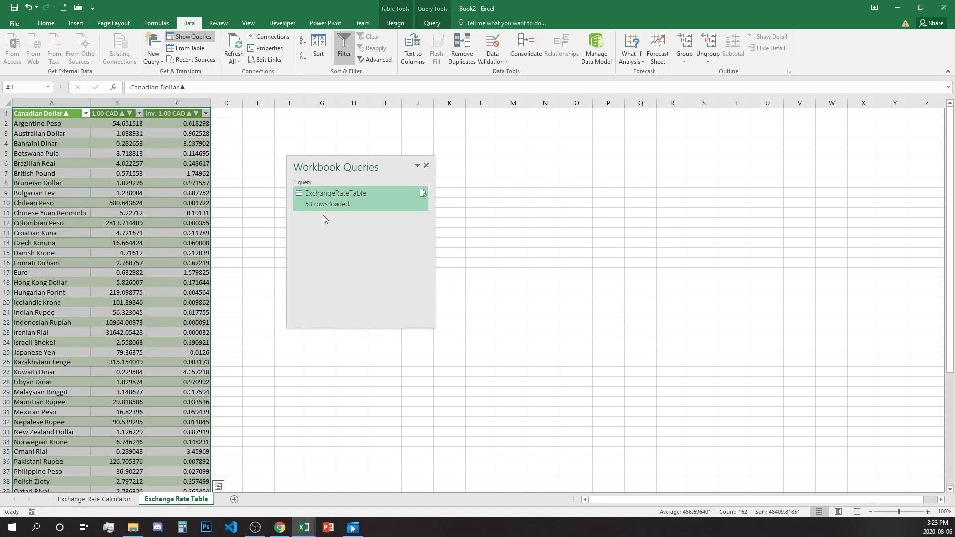
mouse_move(332, 204)
drag(305, 168, 0, 168)
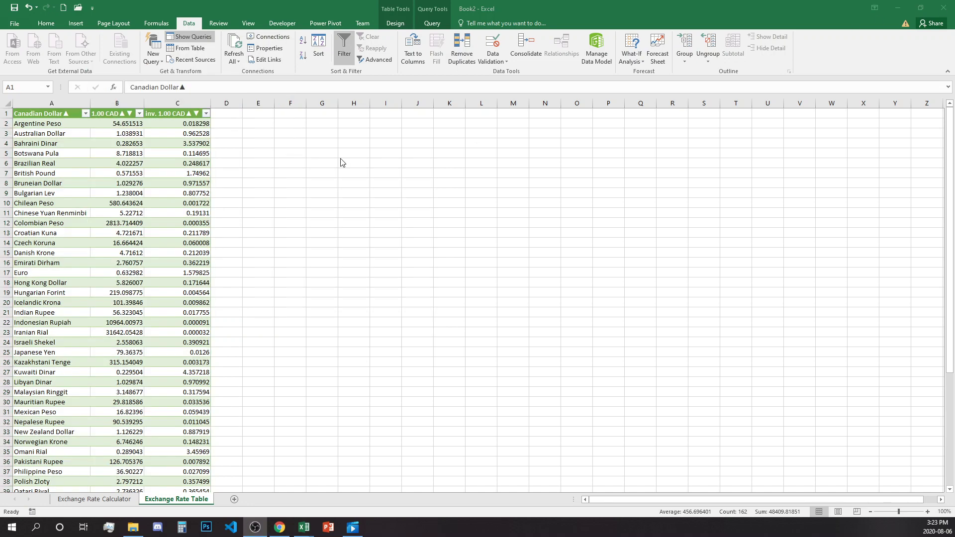
click(240, 64)
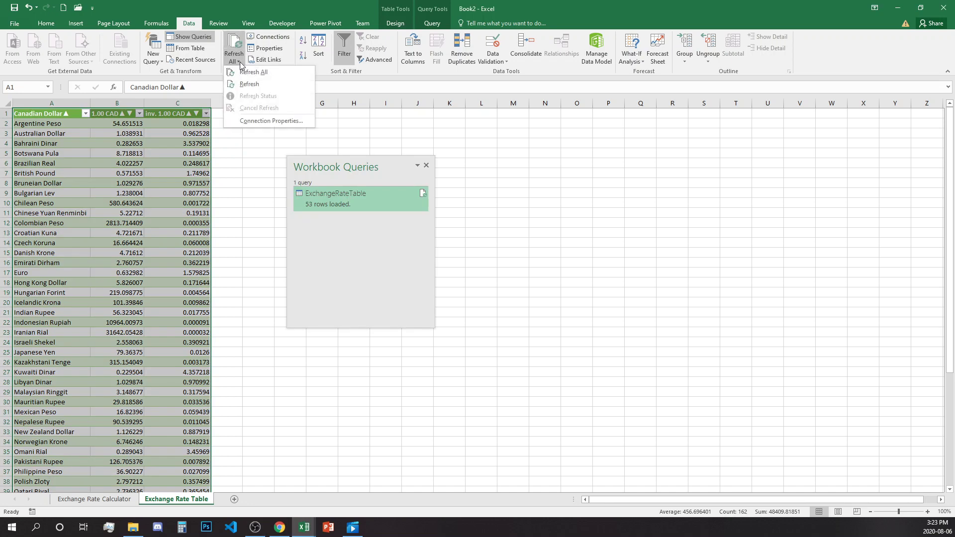
Step: Set the query connection to refresh every 1 minute and on file open, background refresh off
click(290, 122)
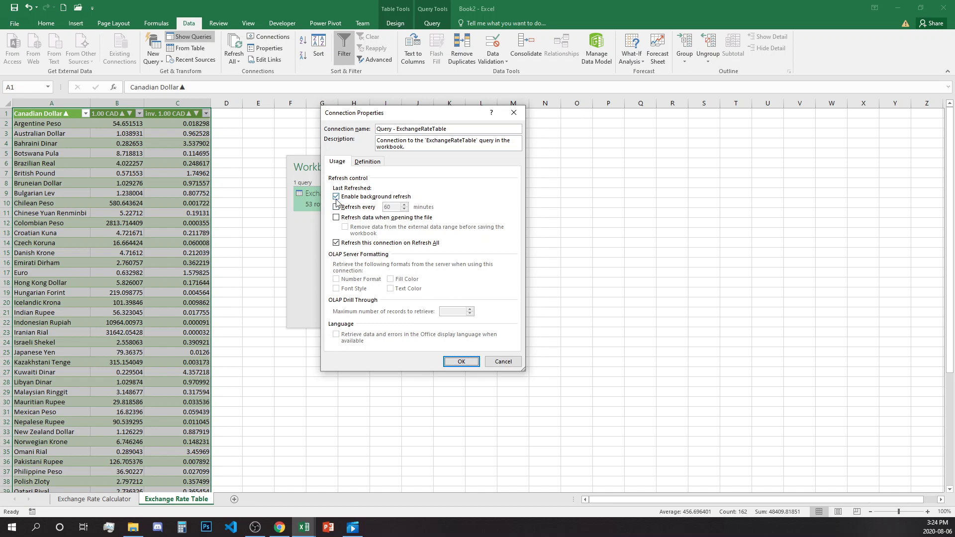
click(362, 205)
click(392, 197)
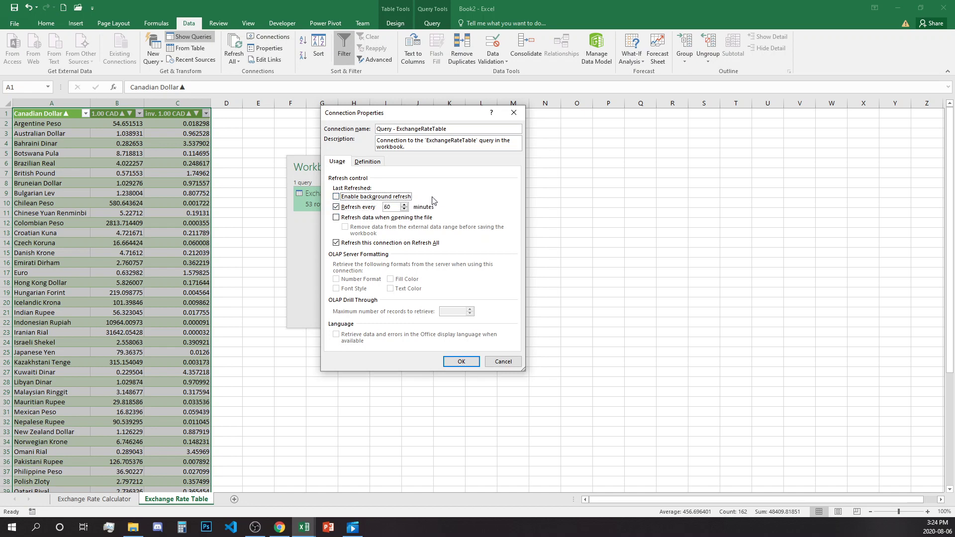
click(404, 204)
text(1)
click(336, 218)
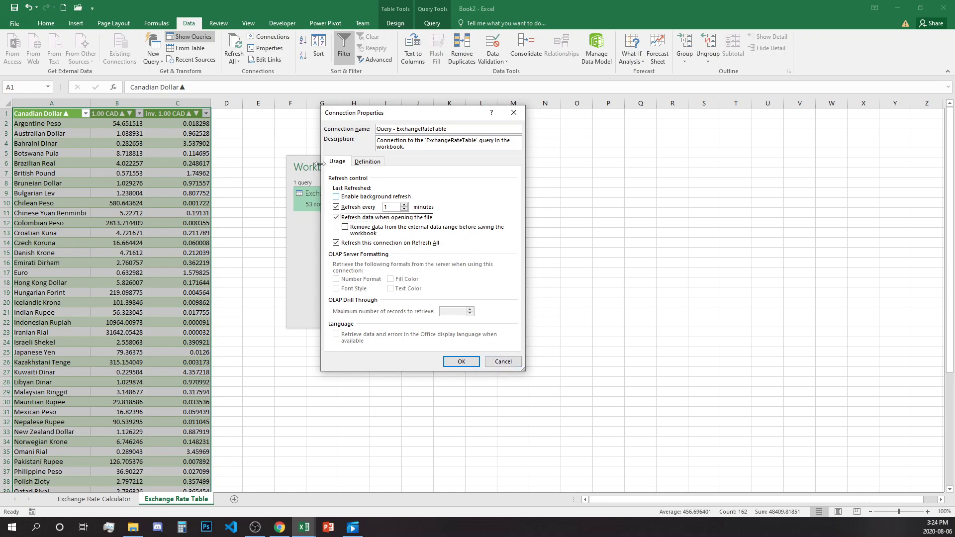
click(475, 363)
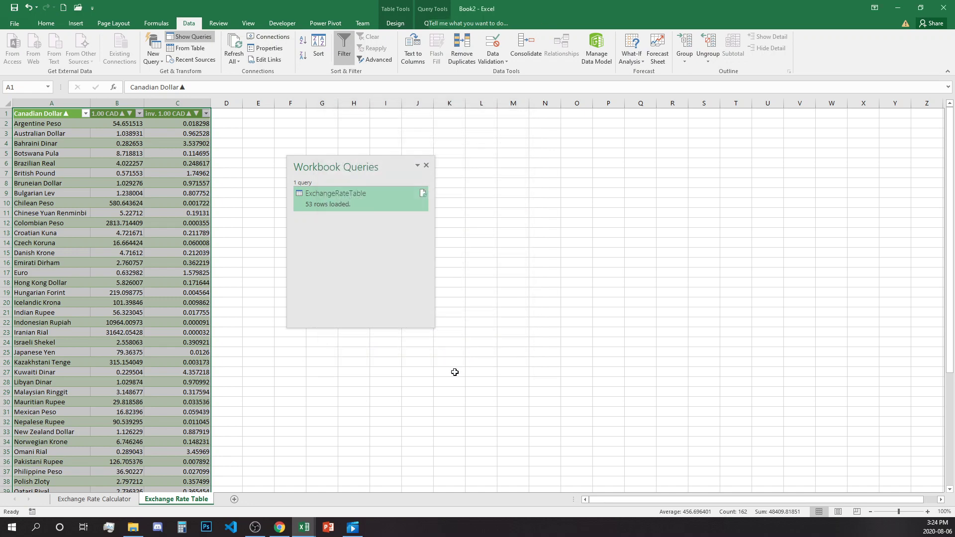
Step: Return to the Exchange Rate Calculator sheet and move the queries pane aside
click(450, 371)
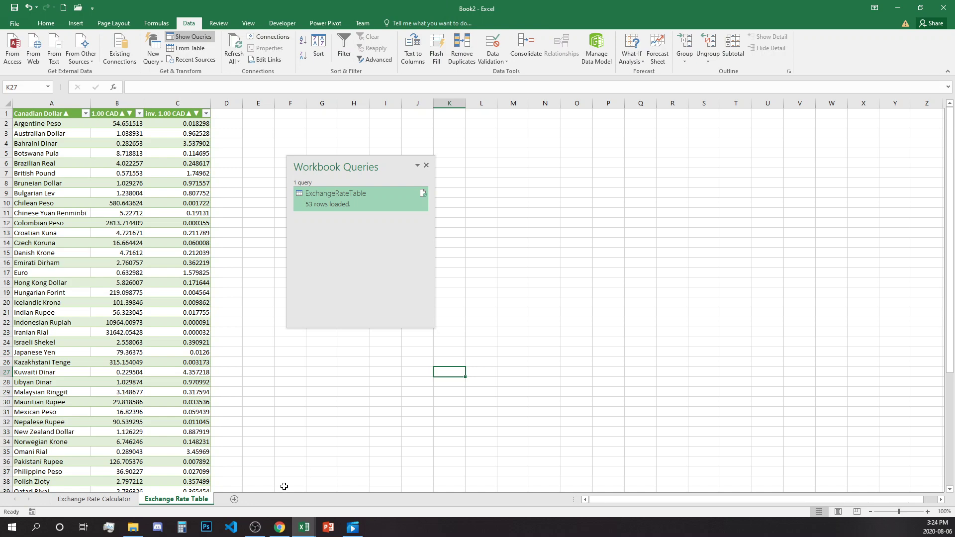
click(119, 501)
click(182, 419)
drag(372, 159, 518, 152)
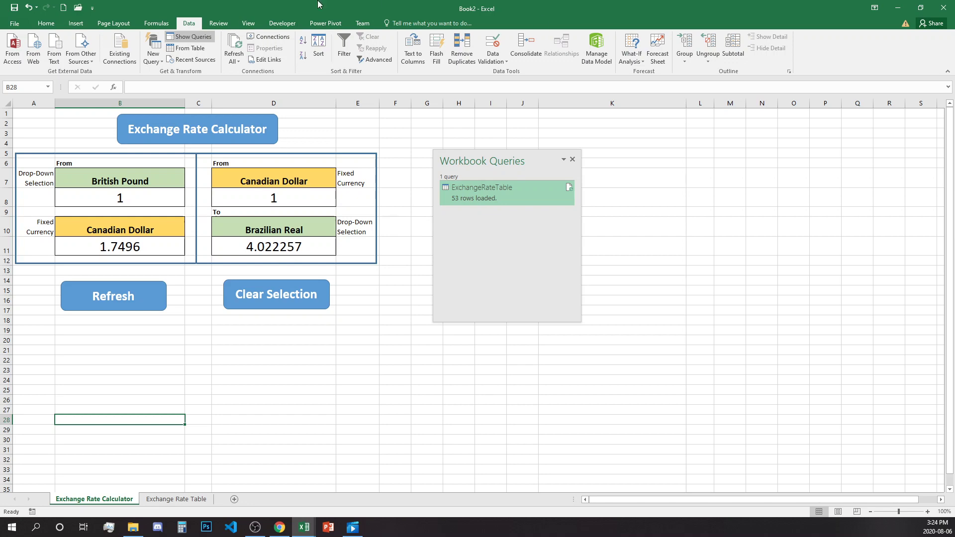
Step: Record a macro named Refresh that runs Data > Refresh All
click(295, 24)
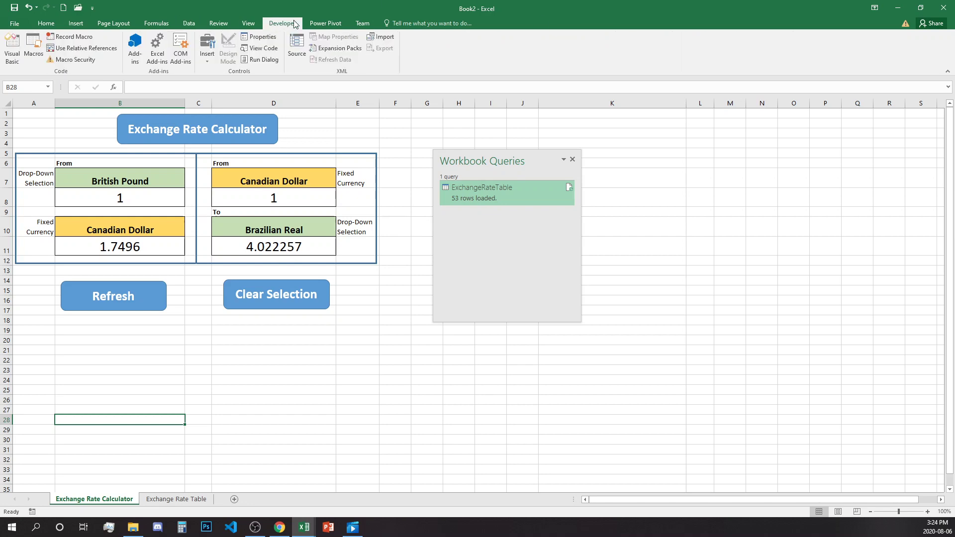
click(247, 22)
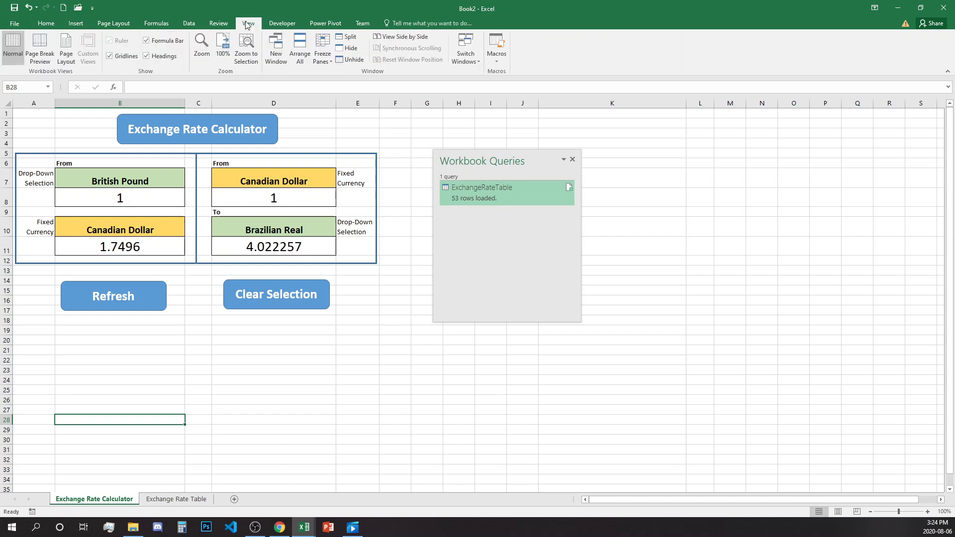
click(499, 62)
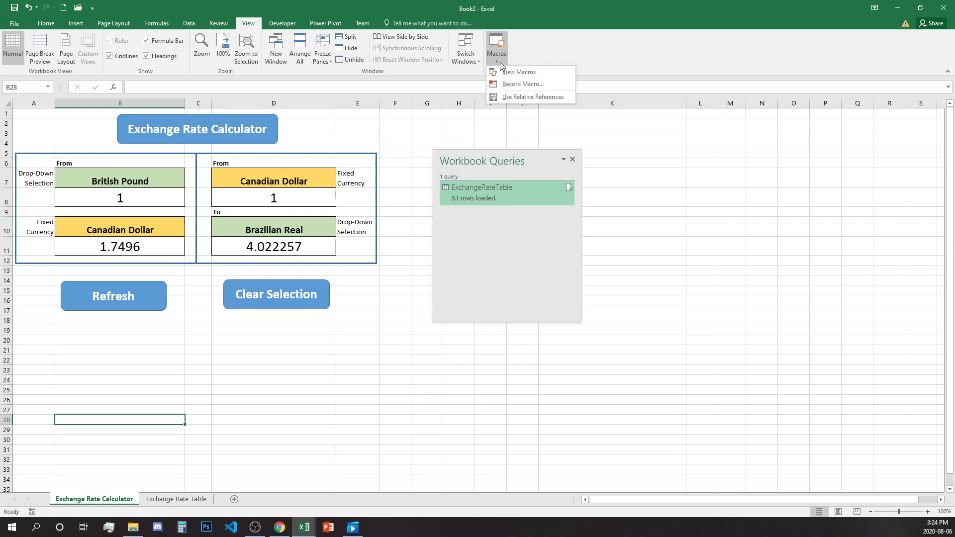
click(528, 84)
drag(418, 179, 540, 152)
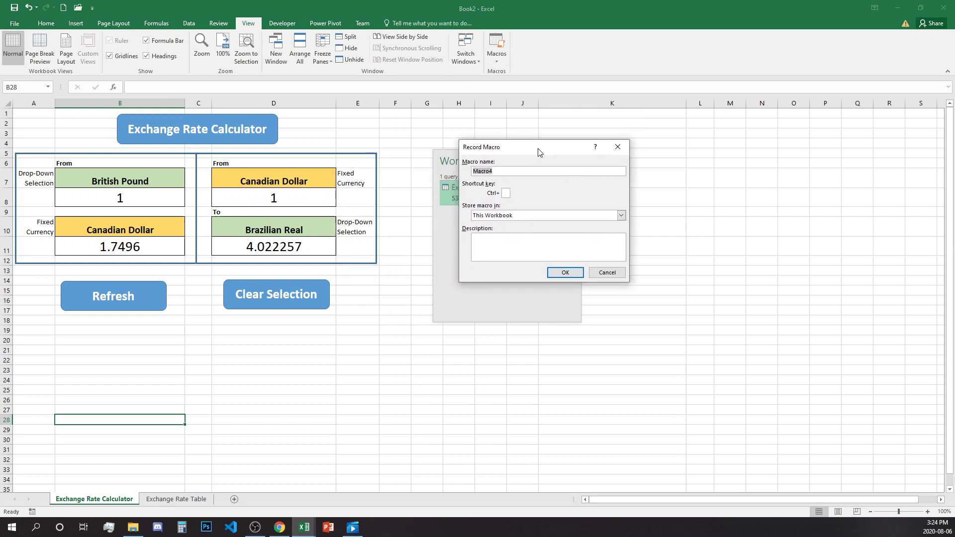
text(Refresh)
click(565, 273)
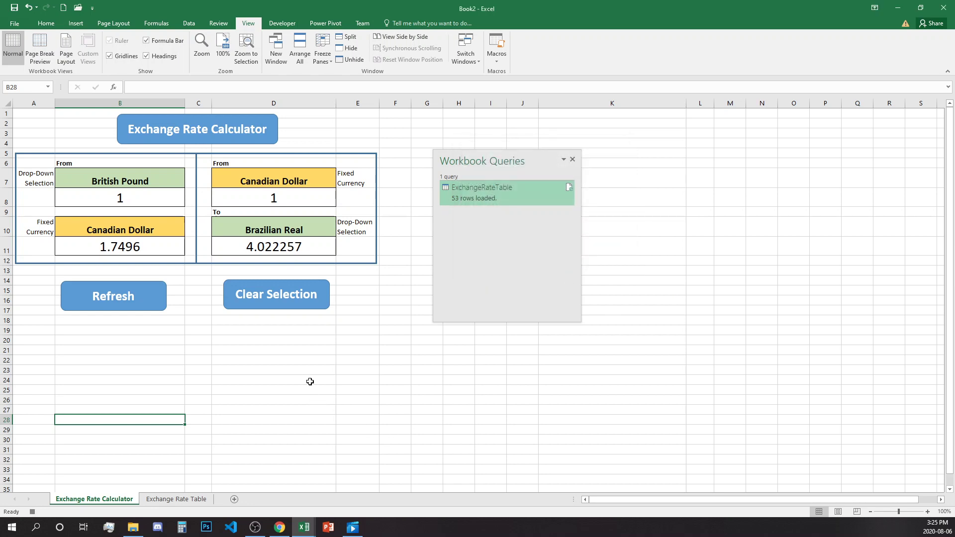
click(187, 24)
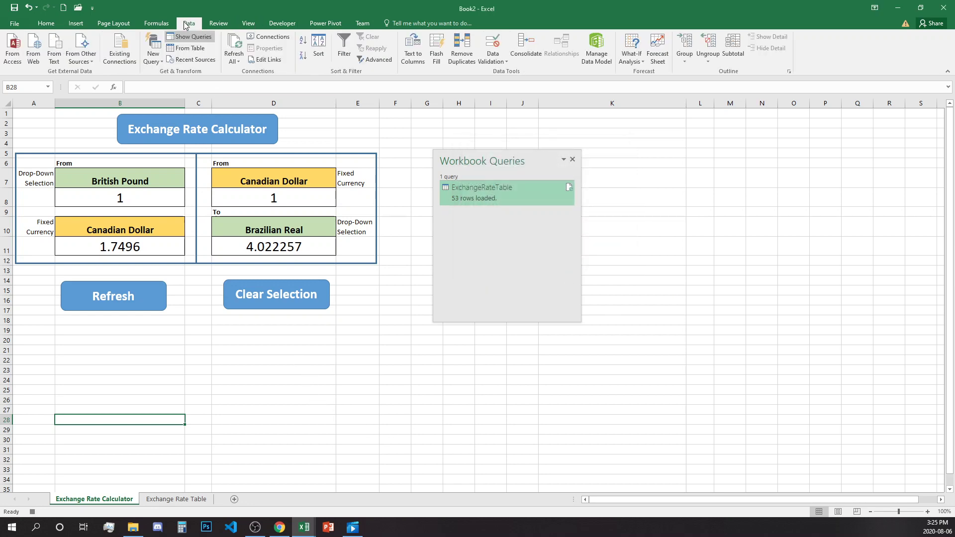
click(233, 43)
Step: Assign the Refresh macro to the Refresh button shape on the calculator
click(241, 390)
right_click(144, 303)
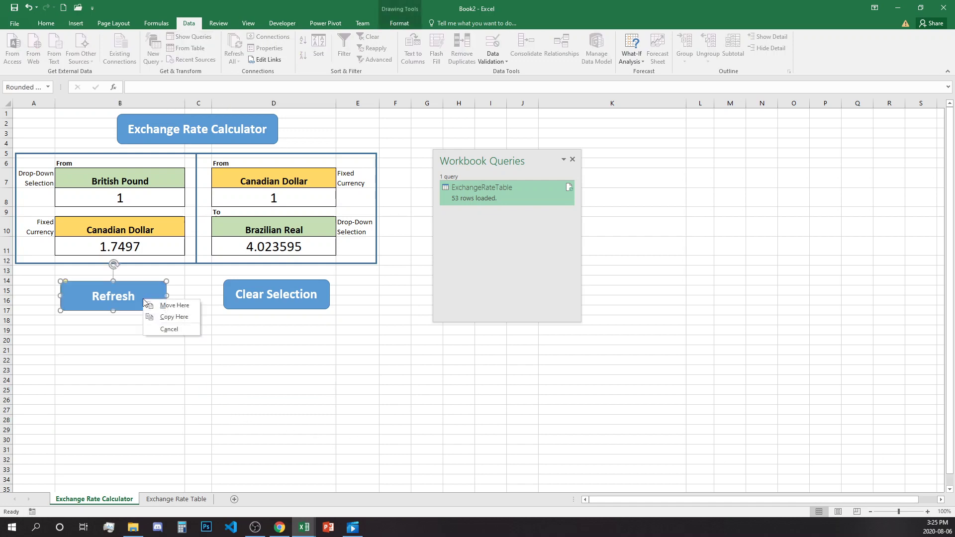
click(204, 410)
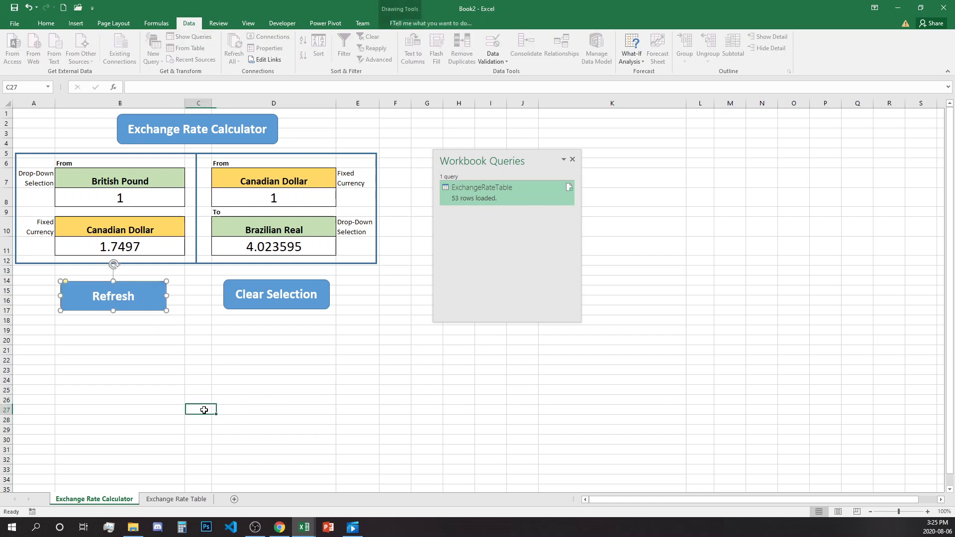
click(115, 296)
right_click(114, 297)
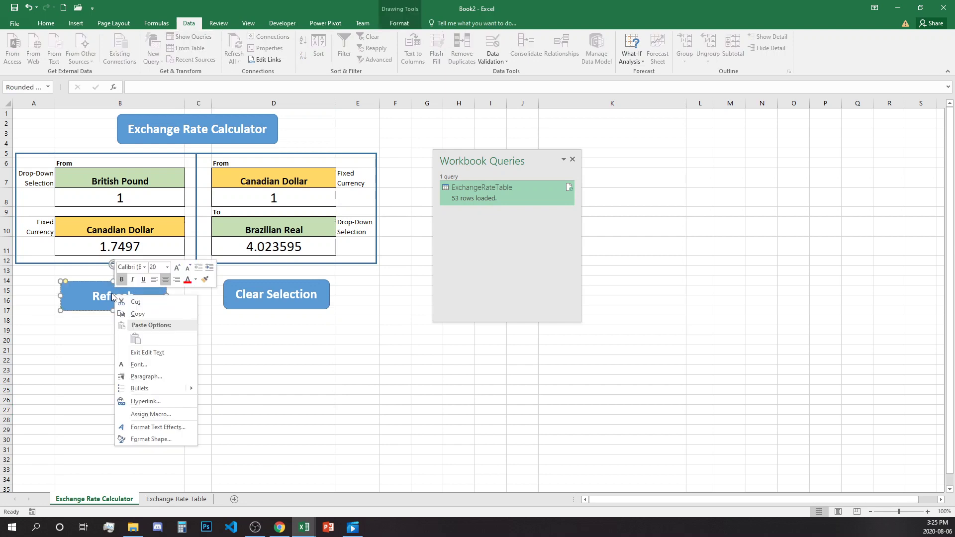
click(172, 413)
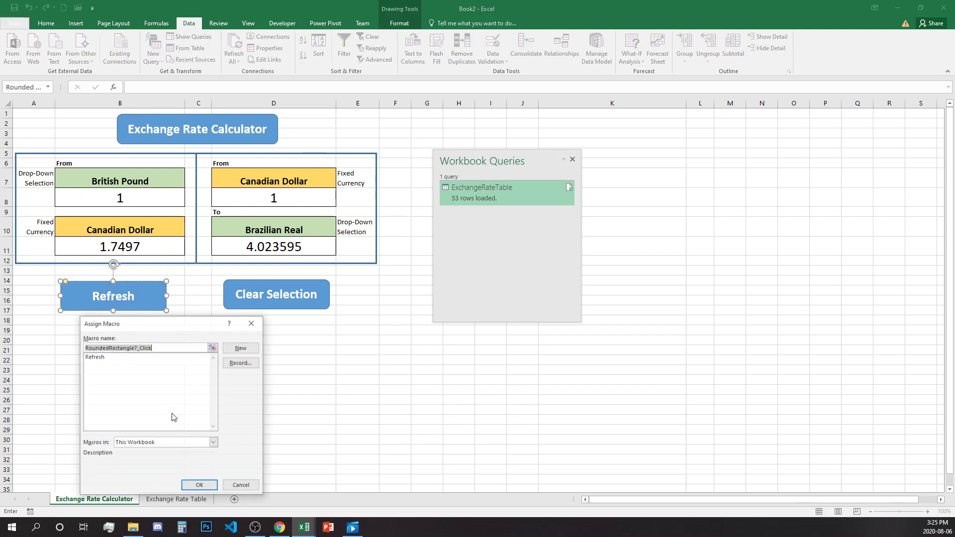
click(92, 358)
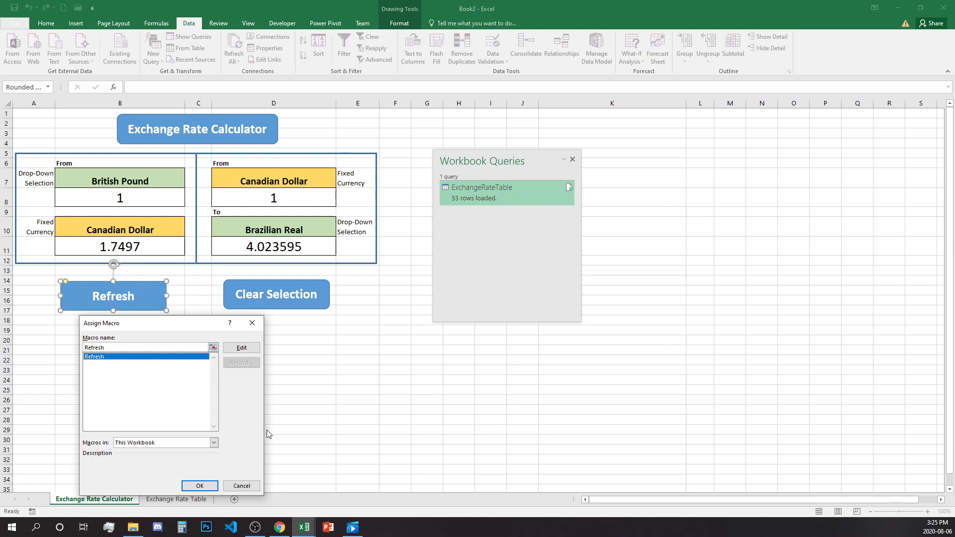
click(209, 487)
click(304, 402)
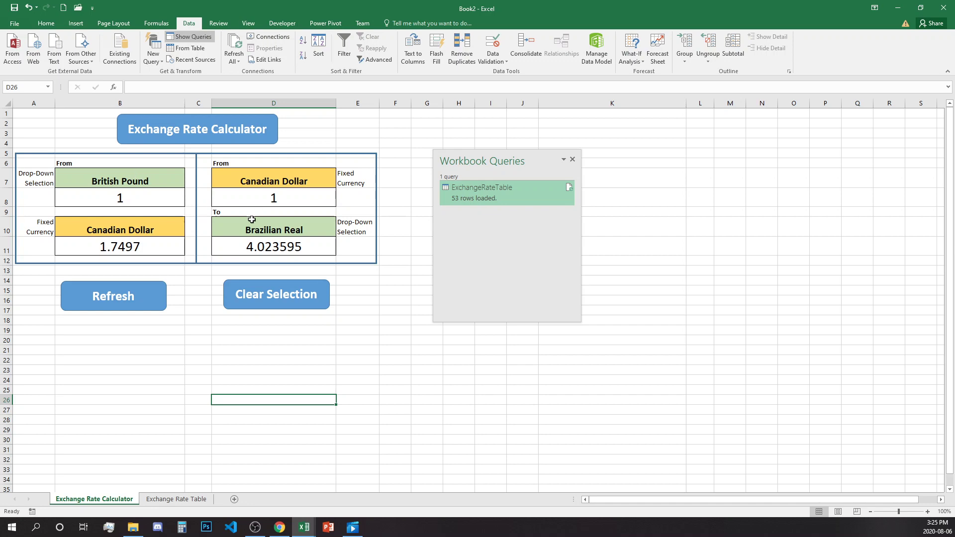
Step: Enter 1 as the British Pound amount in B8
click(120, 196)
text(1)
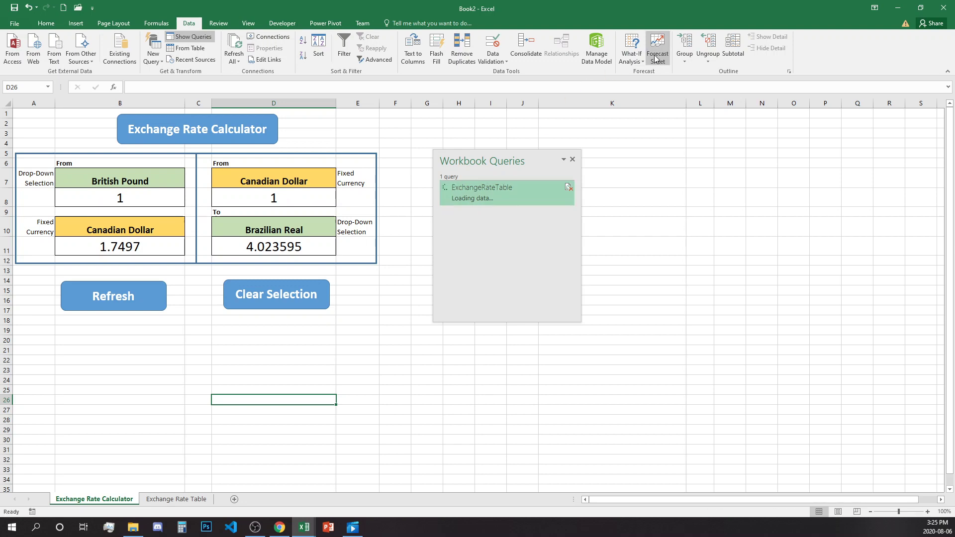
click(248, 23)
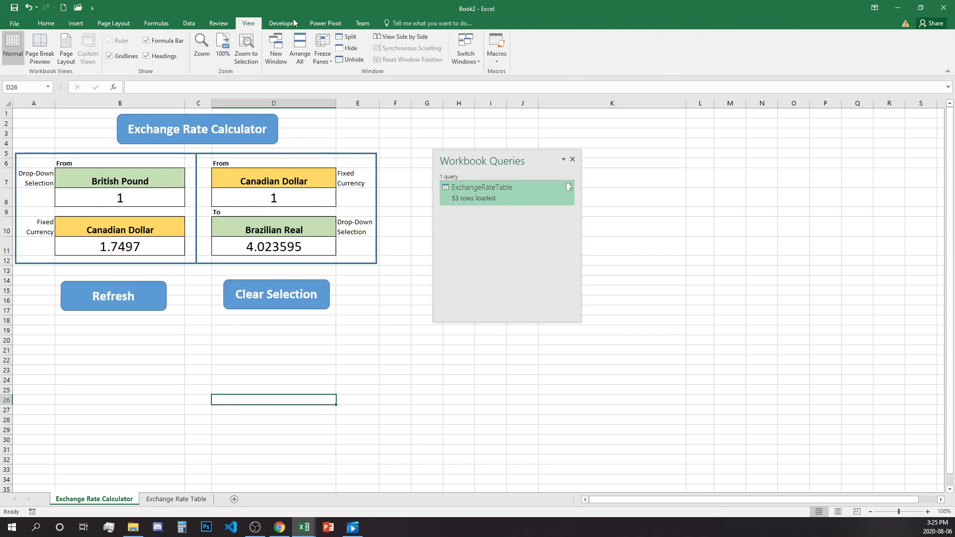
Step: Start recording a new macro named Clear
click(498, 58)
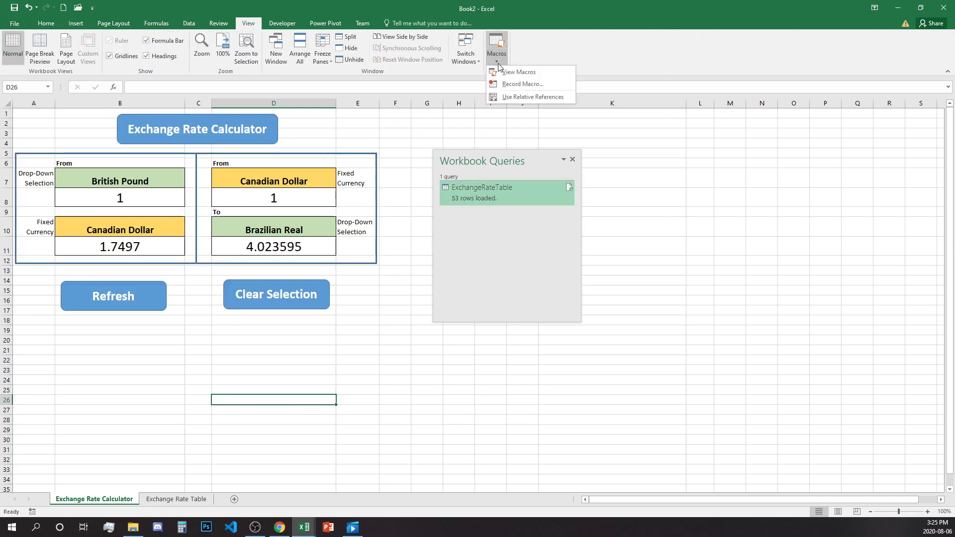
click(513, 86)
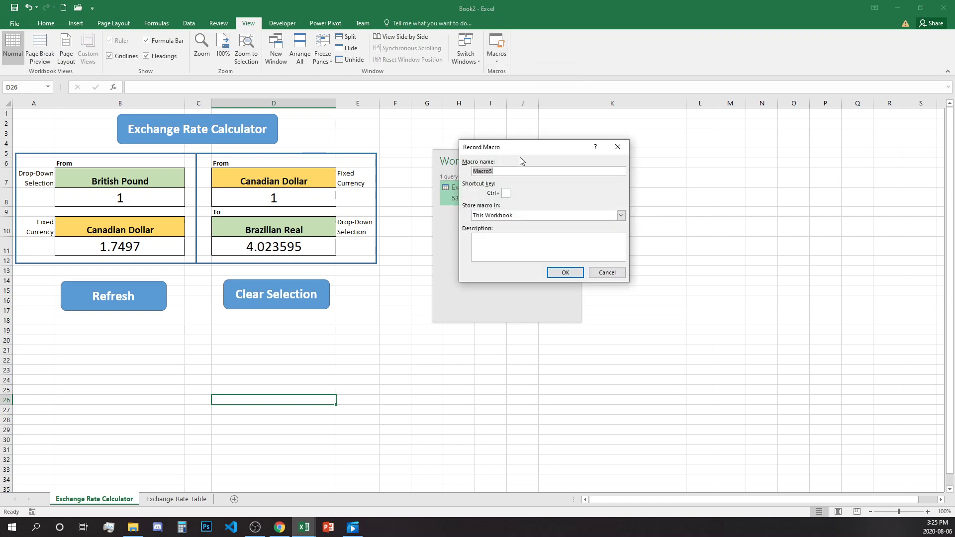
text(Clear_selection)
click(572, 274)
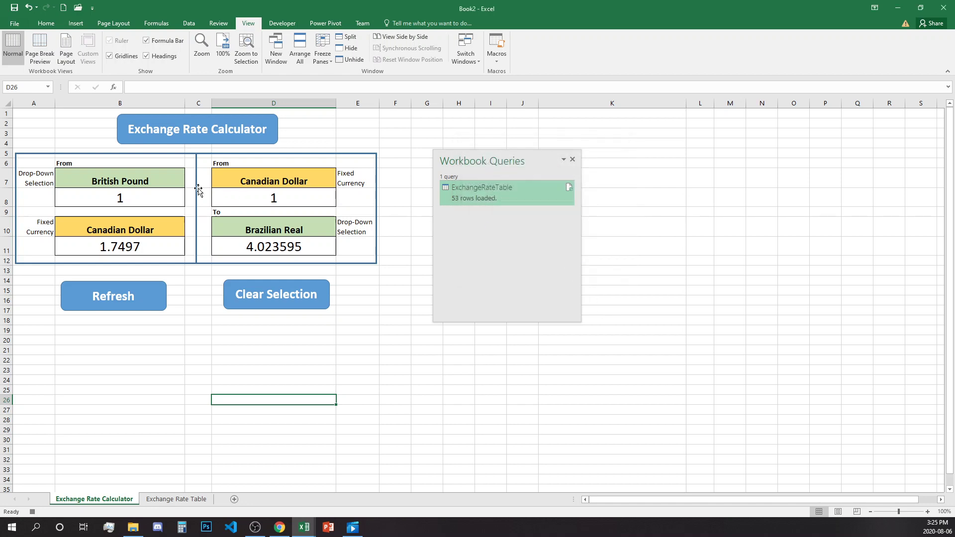
Step: Delete the contents of B7, B8, D8 and D10, then stop recording
click(138, 178)
key(Delete)
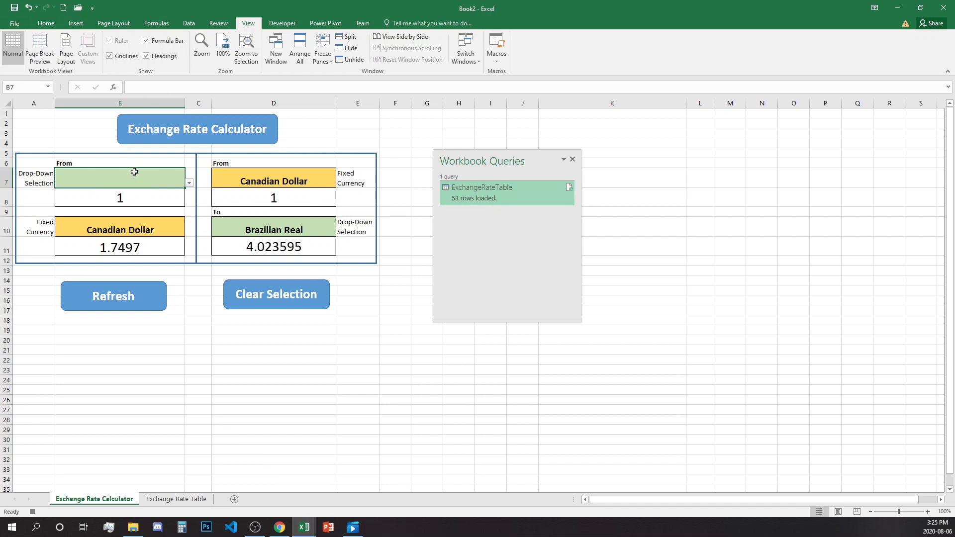
click(130, 194)
key(Delete)
click(264, 201)
key(Delete)
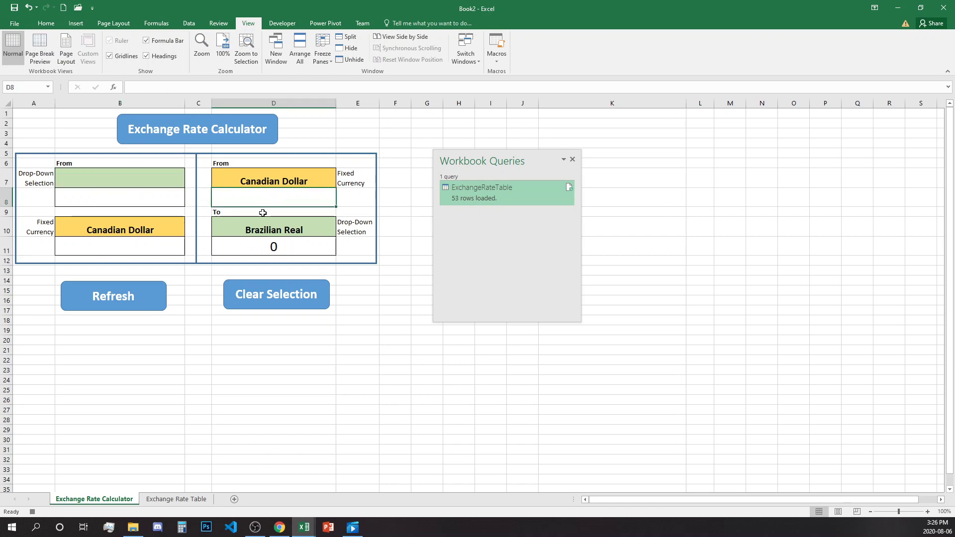
click(267, 227)
key(Delete)
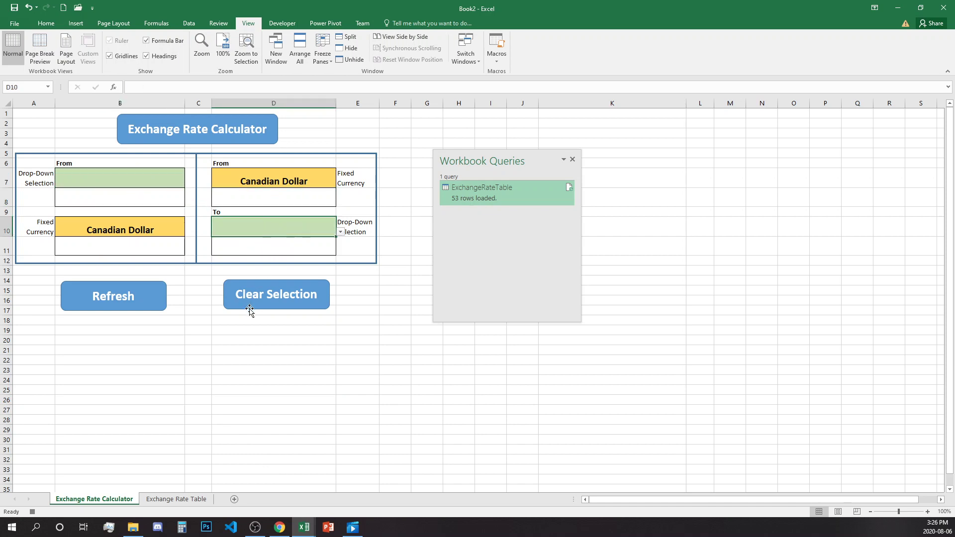
click(32, 512)
Step: Check that Clear_selection now appears alongside Refresh in the macro list
click(496, 60)
click(514, 70)
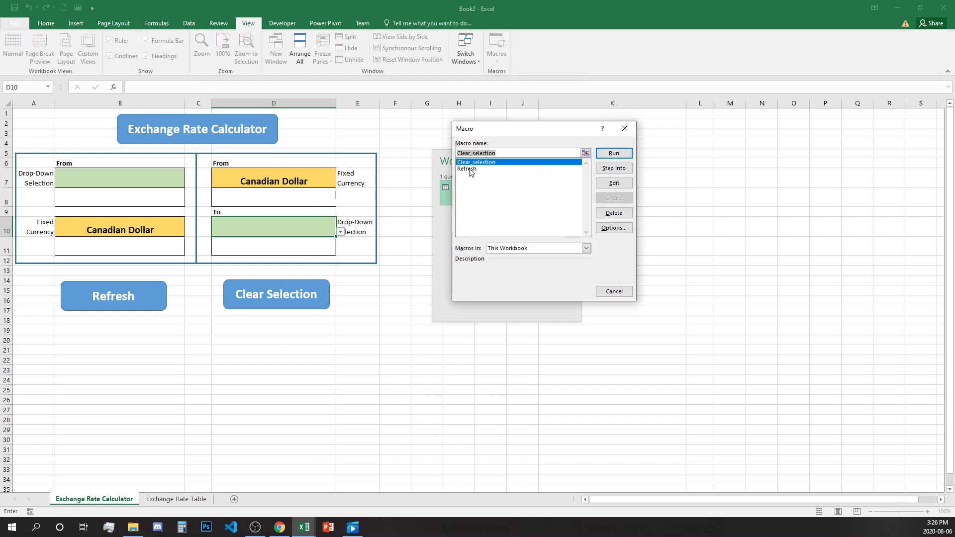
click(625, 128)
ctrl+click(288, 299)
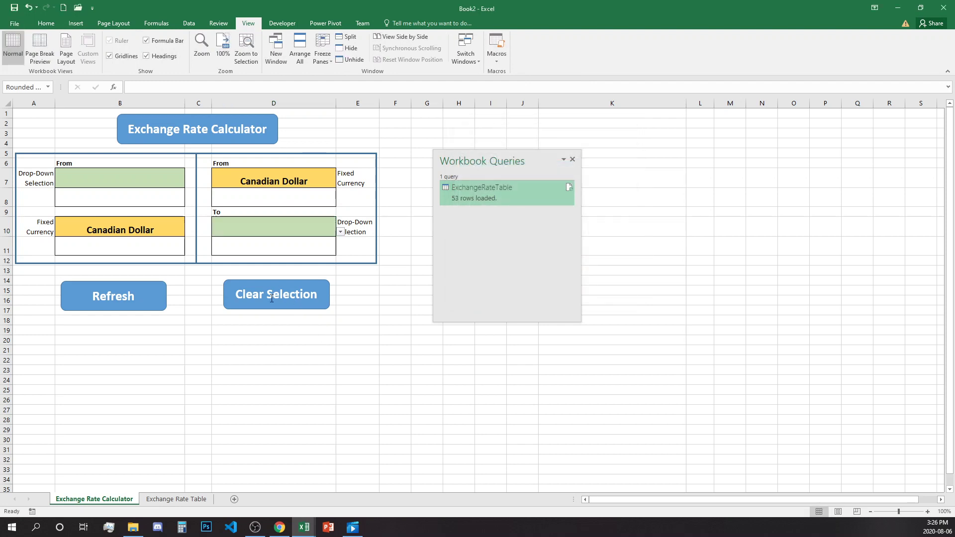
Step: Assign the Clear_selection macro to the Clear Selection button shape
right_click(269, 297)
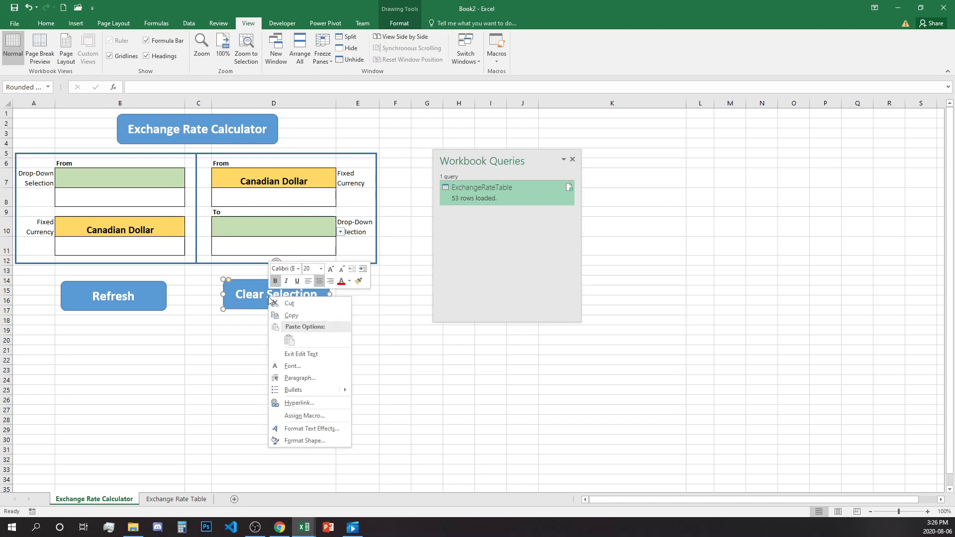
click(327, 414)
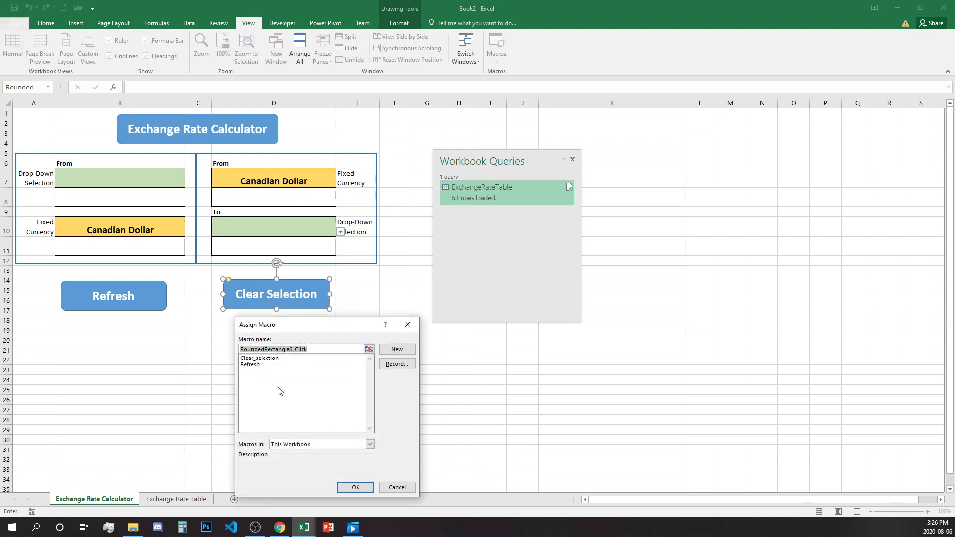
click(261, 358)
click(356, 487)
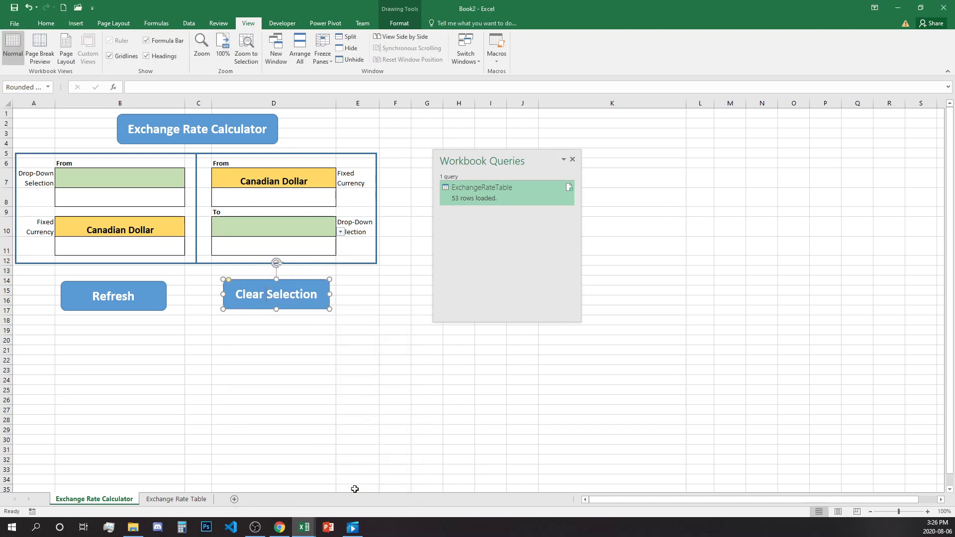
click(398, 420)
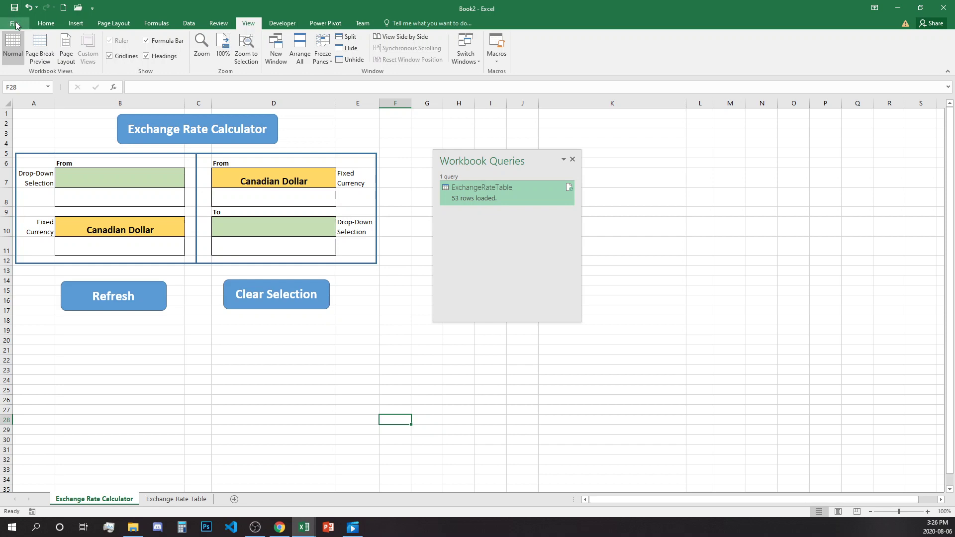
Step: Save the workbook in Documents as Excel Macro-Enabled Workbook ExchangeRateCalculator.xlsm
click(16, 25)
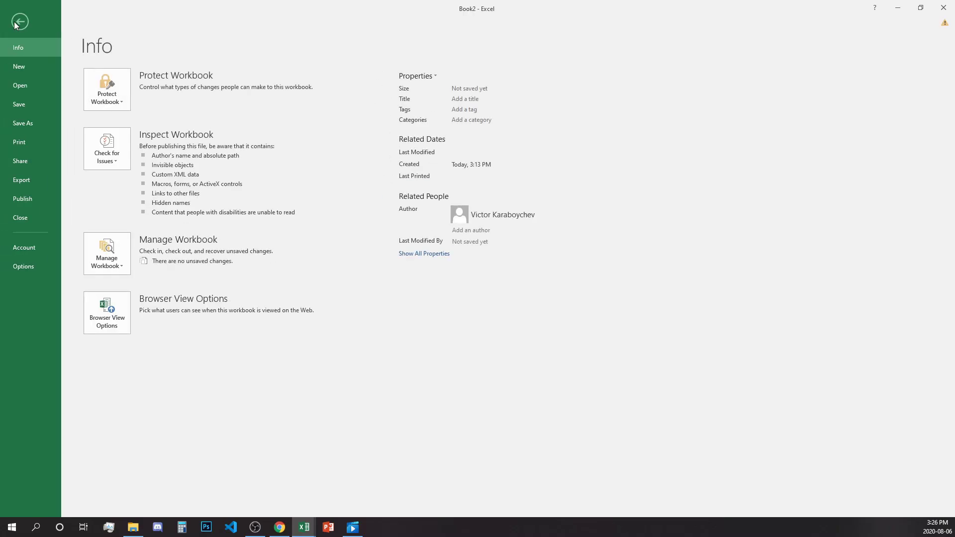
click(34, 119)
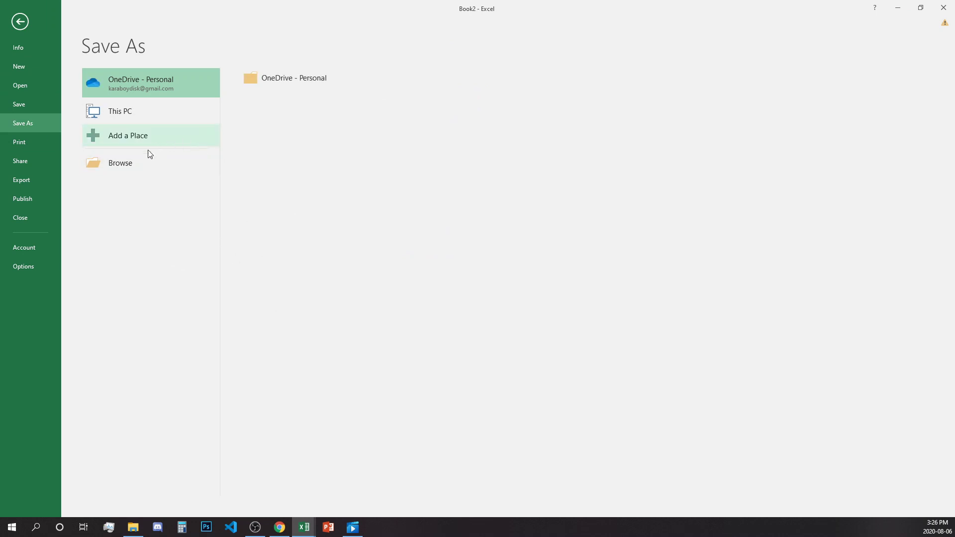
click(141, 161)
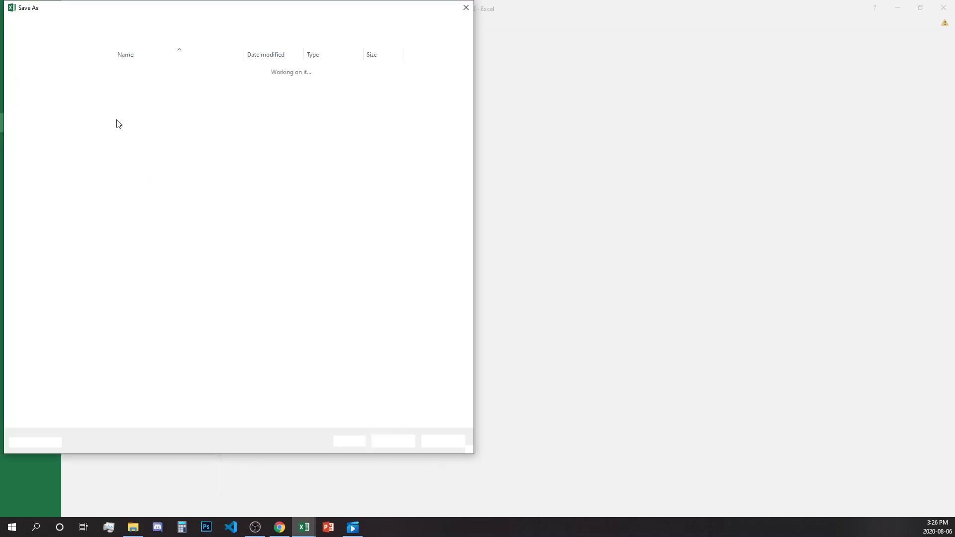
click(146, 389)
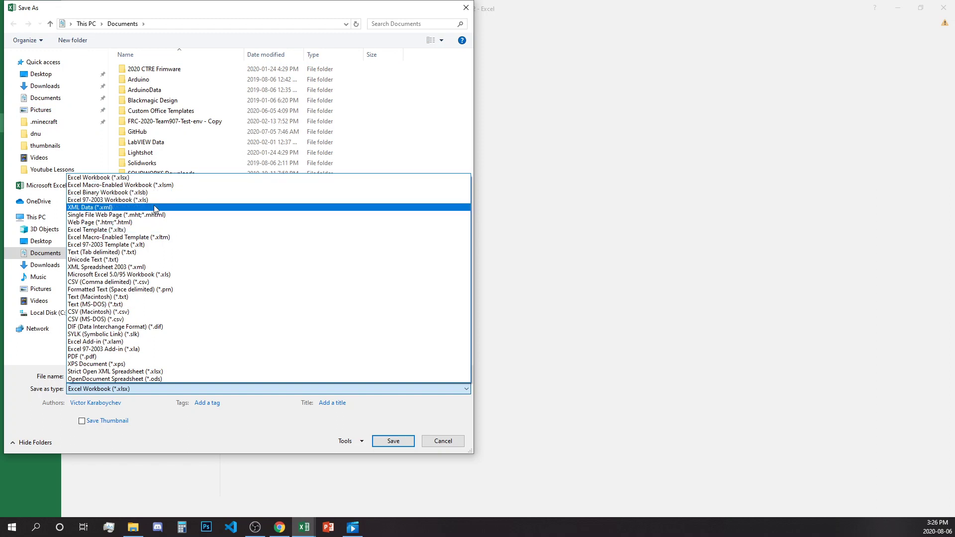
click(113, 185)
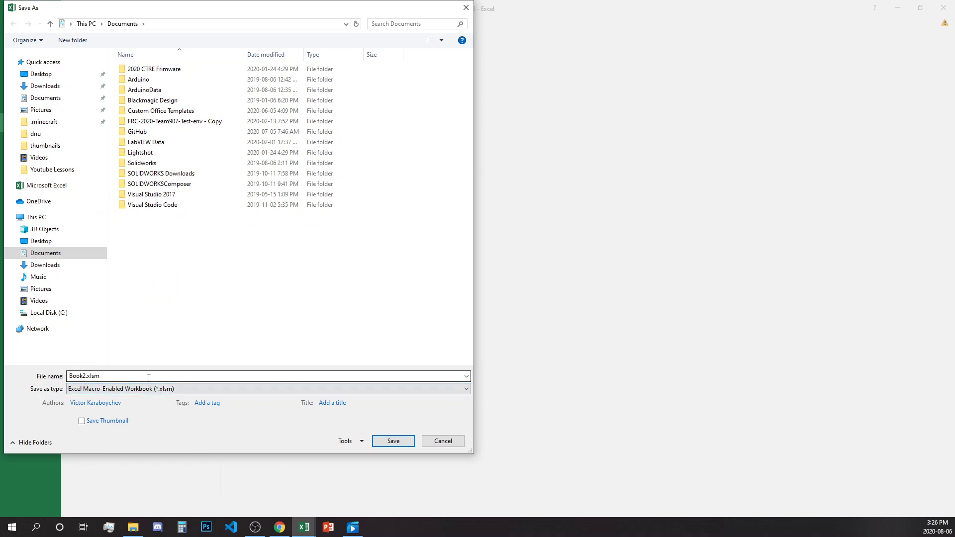
click(124, 375)
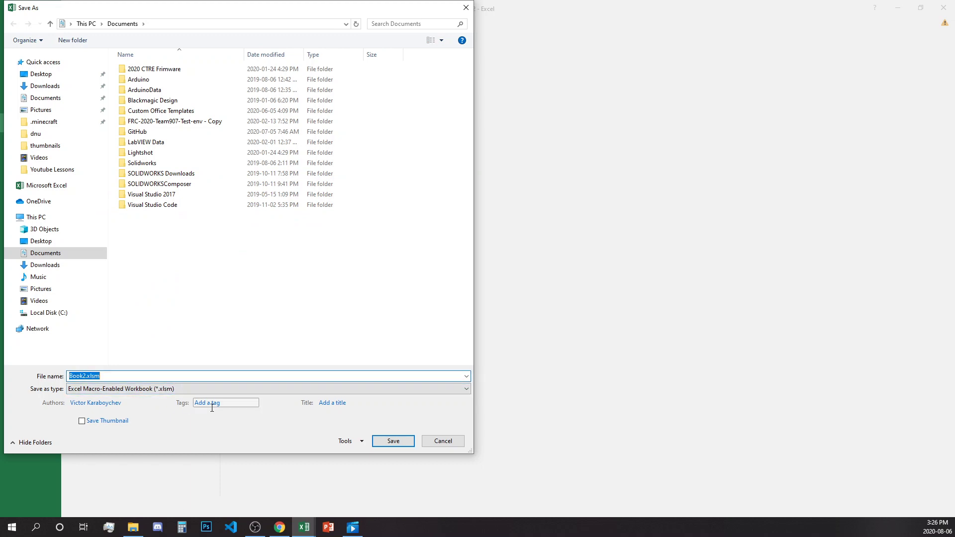
text(ExchangeRateCalculator)
click(399, 441)
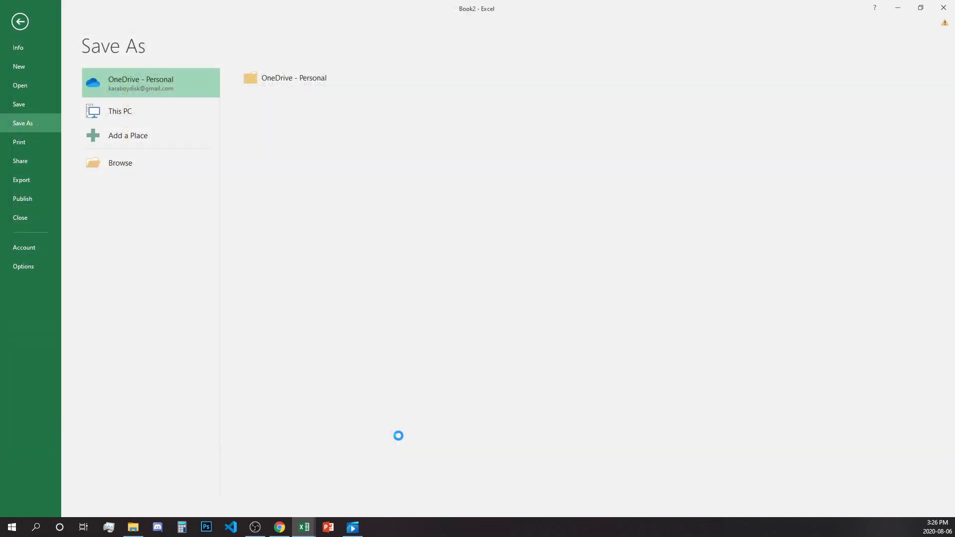
Step: Pick Bahraini Dinar in B7, enter 1 in B8 and 100 in D8
click(237, 374)
click(152, 175)
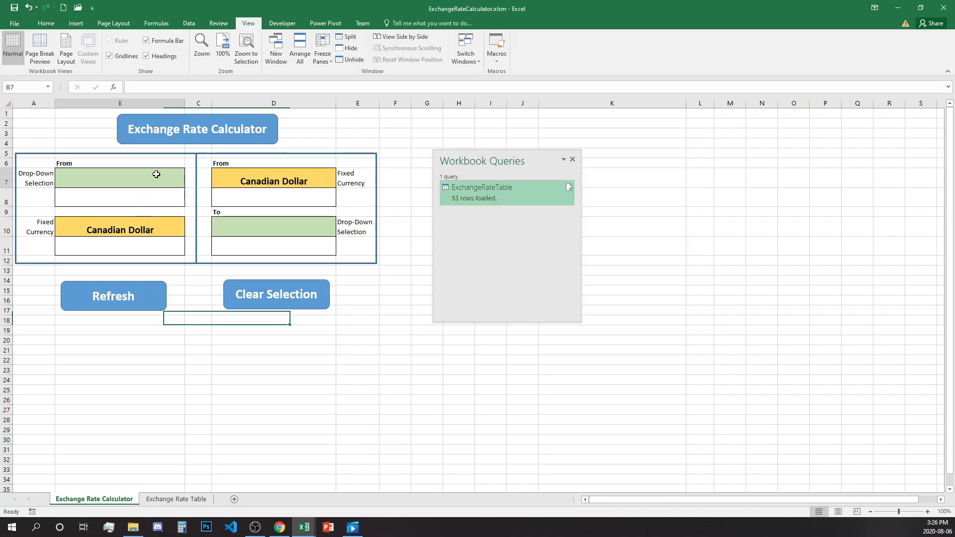
click(190, 183)
click(122, 206)
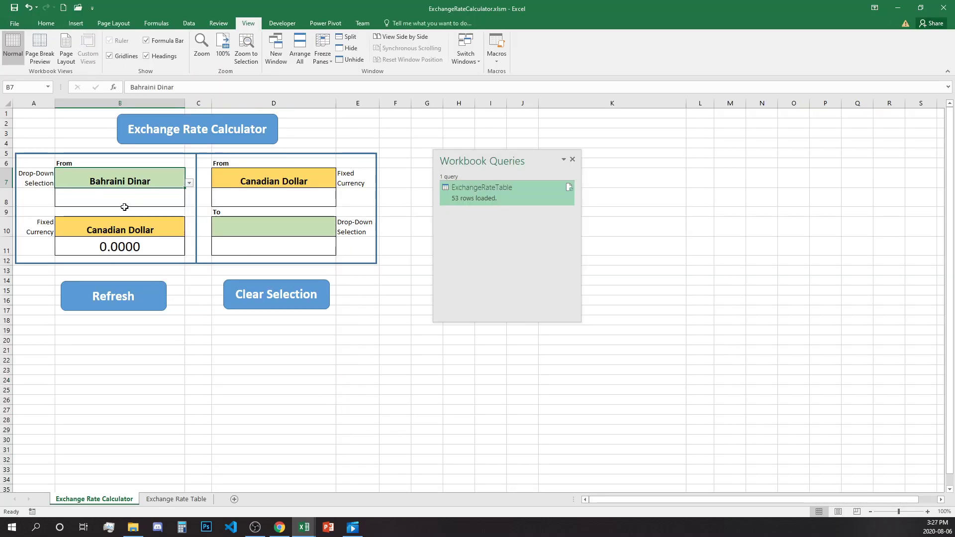
click(119, 203)
text(1)
click(262, 202)
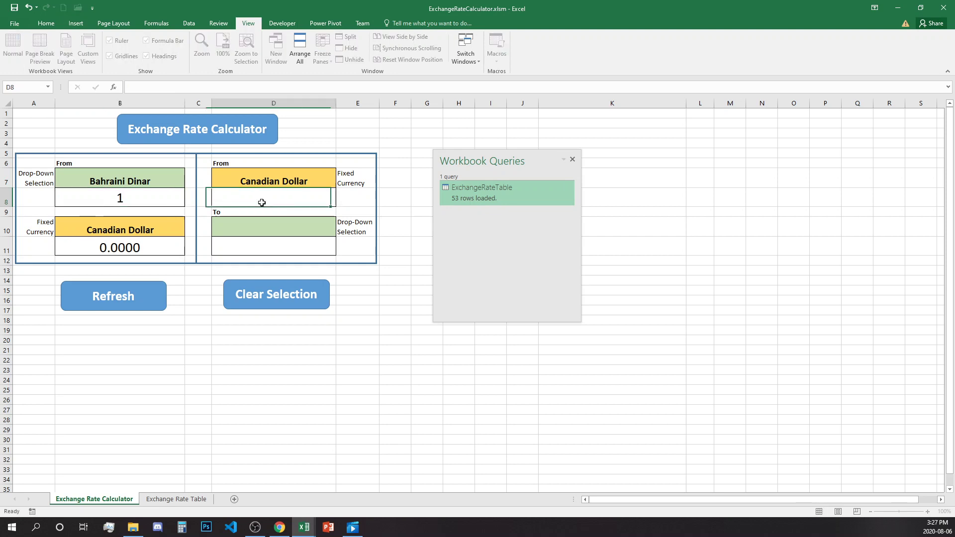
text(100)
click(314, 228)
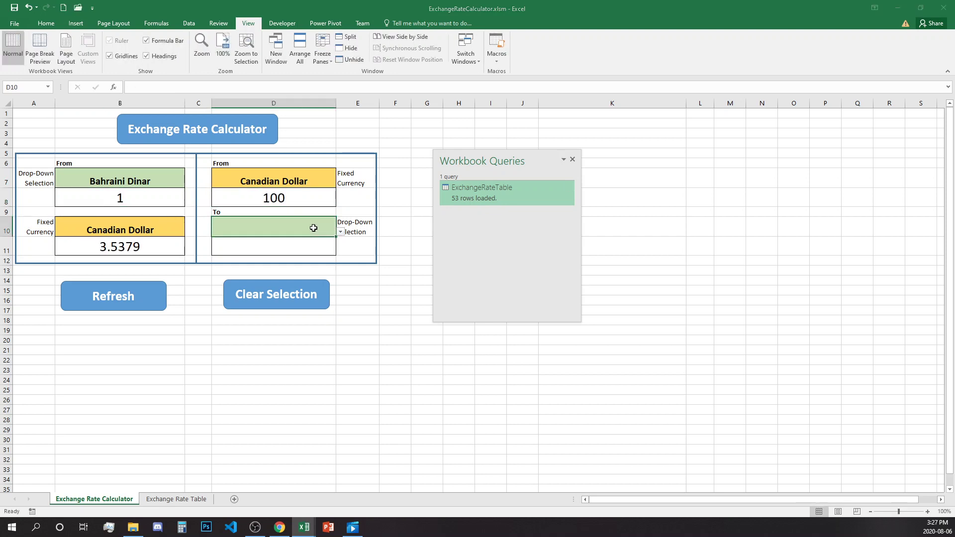
Step: Choose US Dollar as the To currency in D10 and refresh the live exchange rates
click(340, 232)
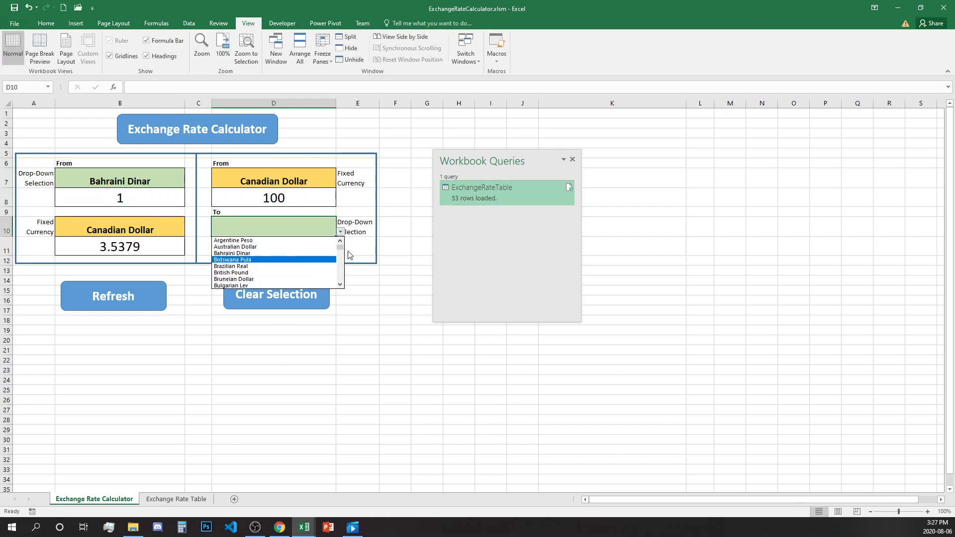
drag(340, 251, 340, 283)
click(259, 279)
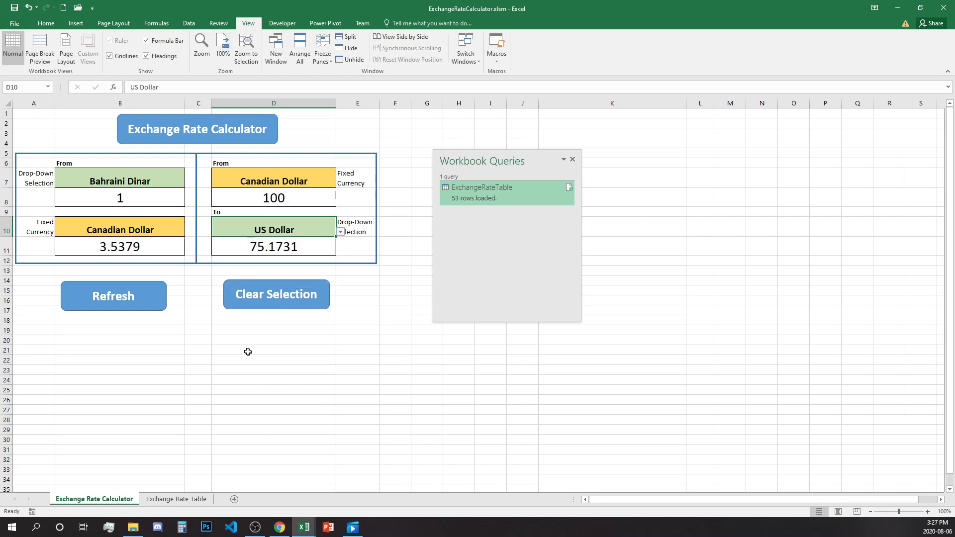
click(255, 381)
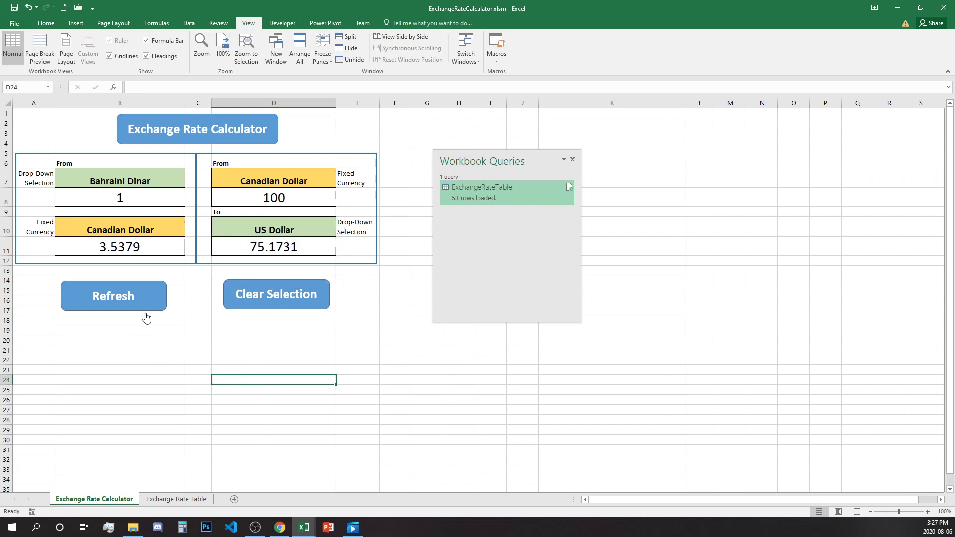
click(137, 296)
mouse_move(571, 188)
Step: Clear the calculator, then convert 100 Norwegian Krone from B7 and B8
click(289, 296)
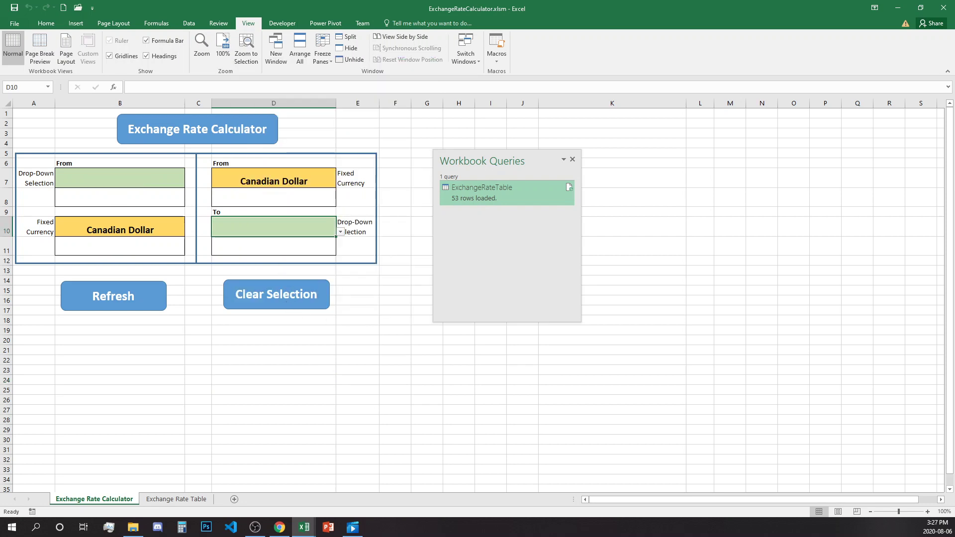
click(176, 176)
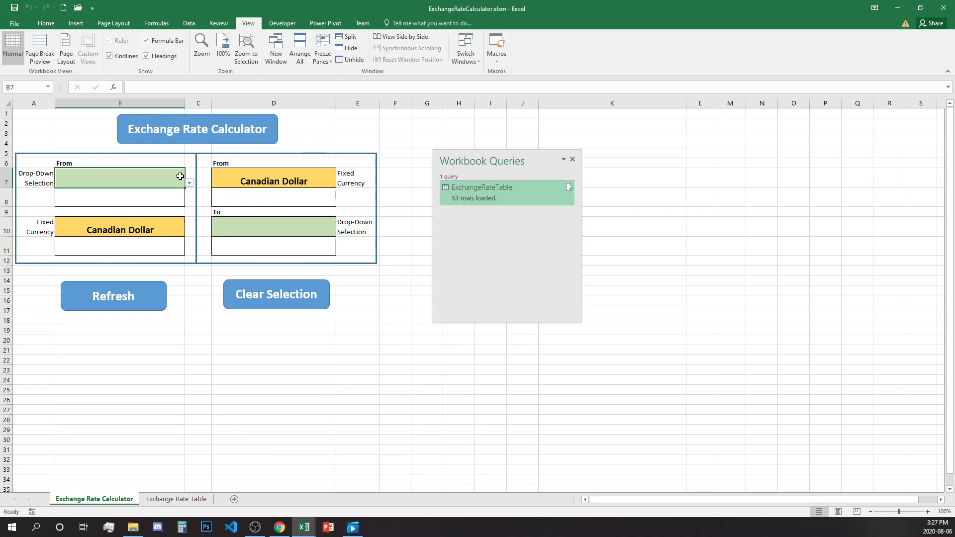
click(189, 183)
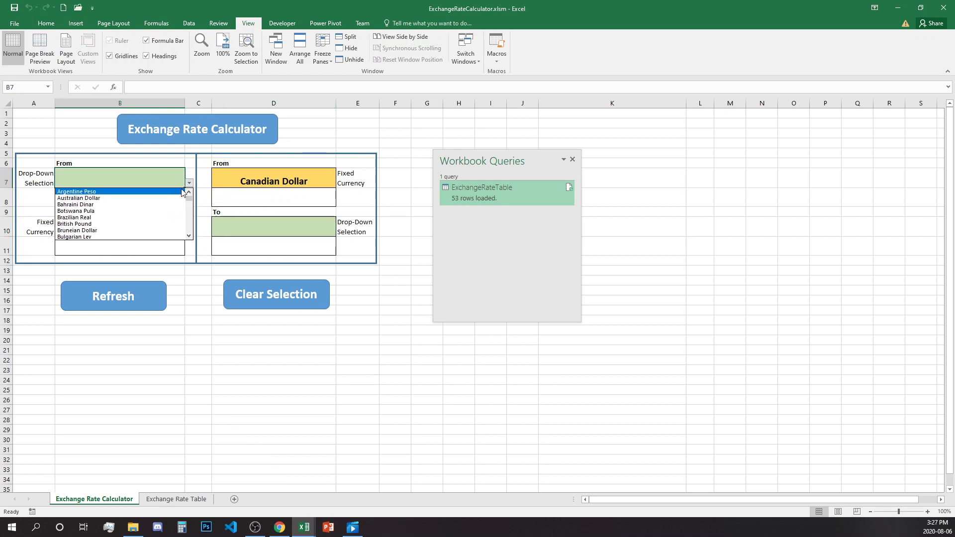
click(167, 223)
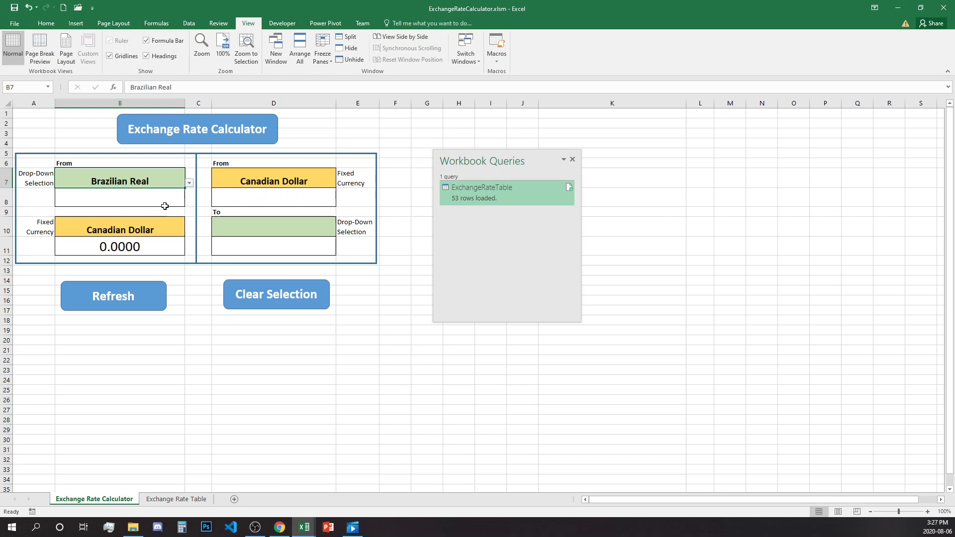
click(194, 181)
click(189, 183)
scroll(188, 218, down, 8)
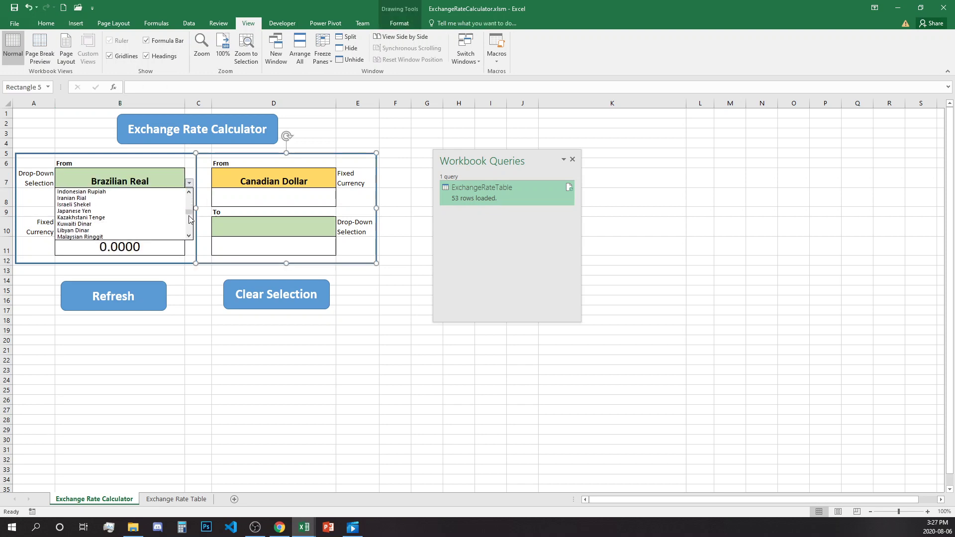
click(110, 217)
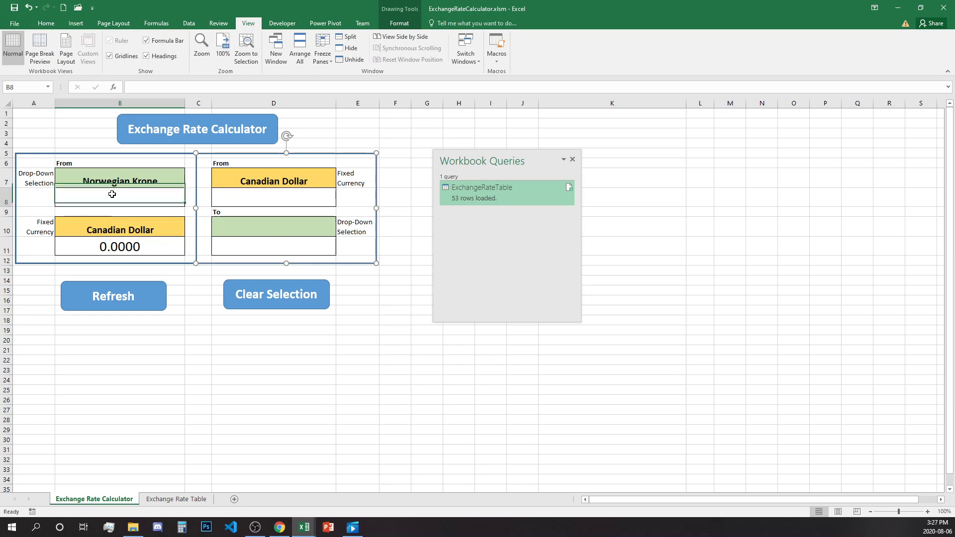
click(118, 195)
text(100)
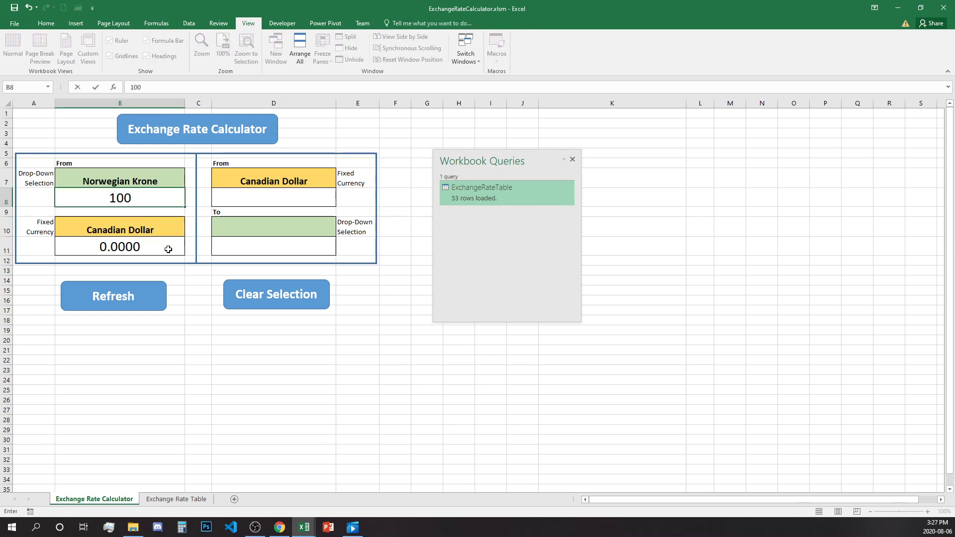
click(166, 247)
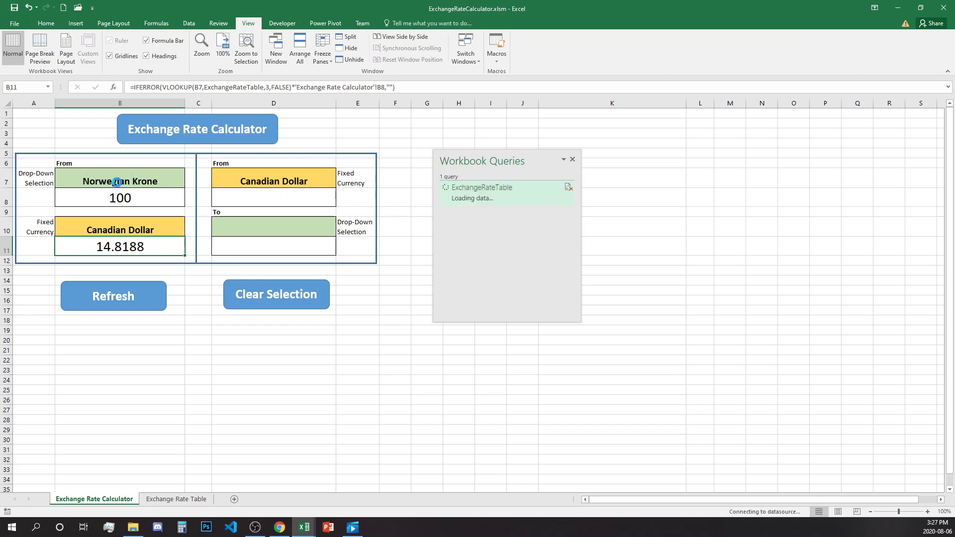
Step: Set British Pound as the To currency in D10 and select the 14.8188 result in B11
click(321, 227)
click(340, 232)
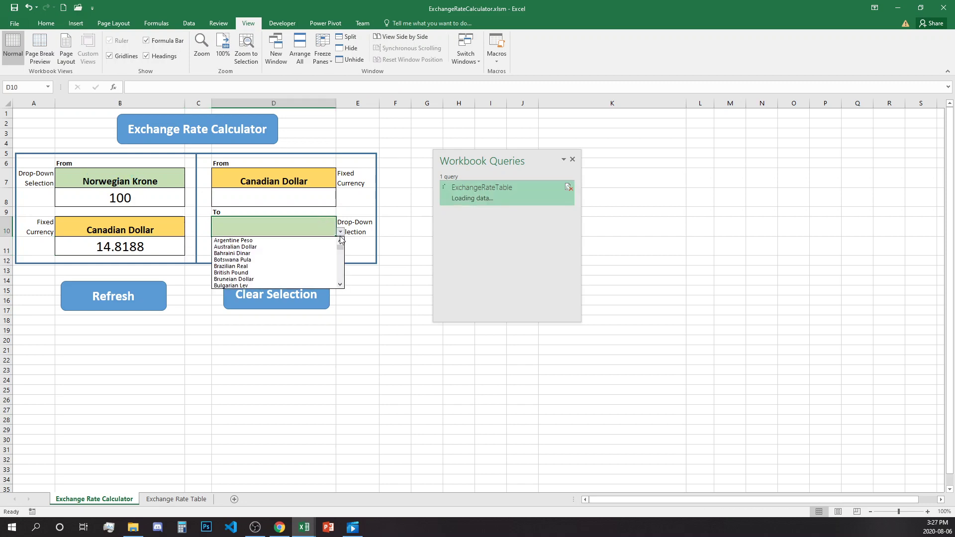
click(300, 272)
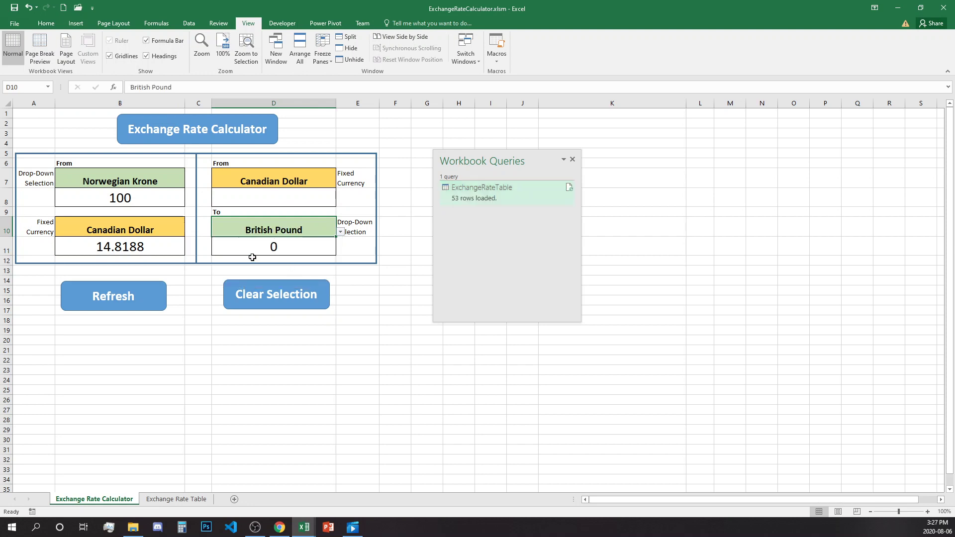
click(113, 248)
Step: Copy 14.8188 from B11 and paste it as a value into D8, yielding 8.470944738 British Pound
key(ctrl+c)
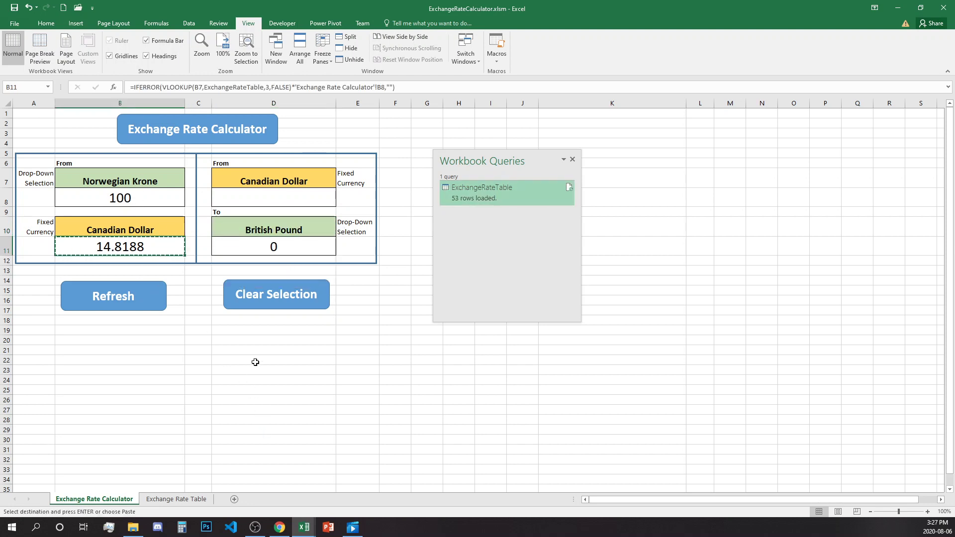
right_click(282, 205)
click(309, 241)
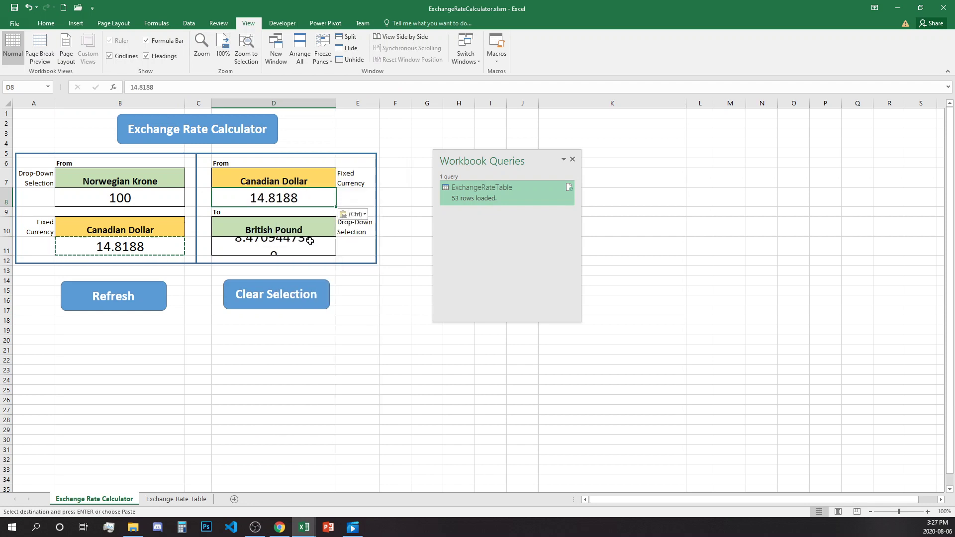
click(308, 244)
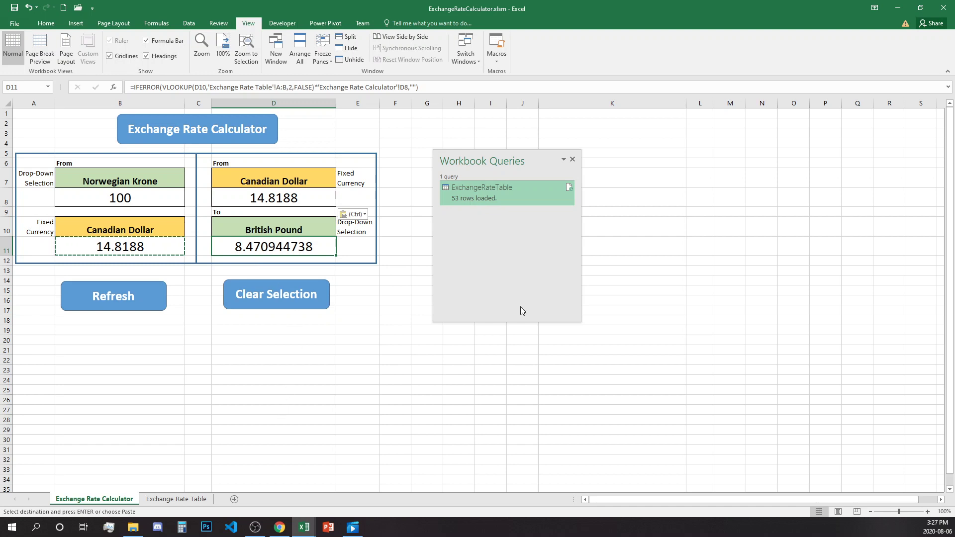
click(433, 361)
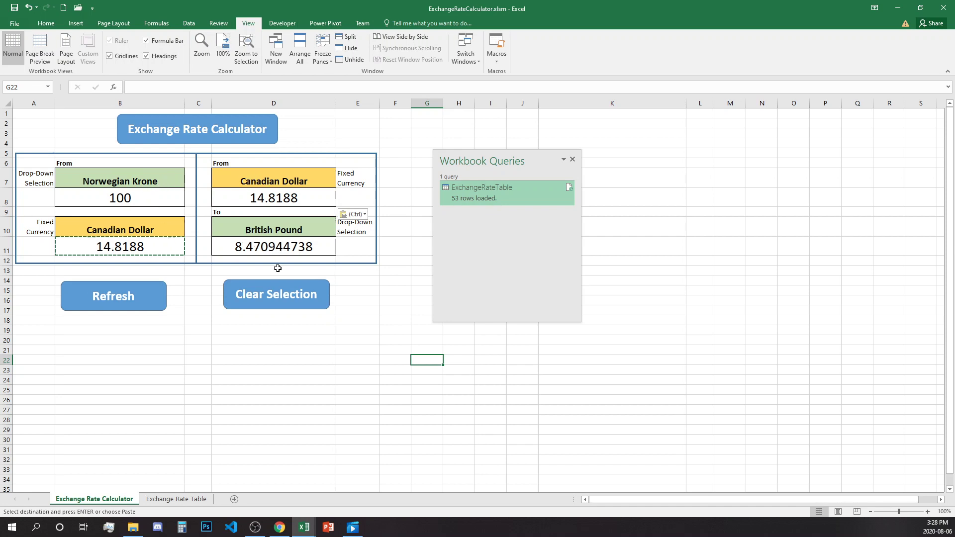
Step: Go to the Closing sheet with the thanks-for-watching message
click(269, 388)
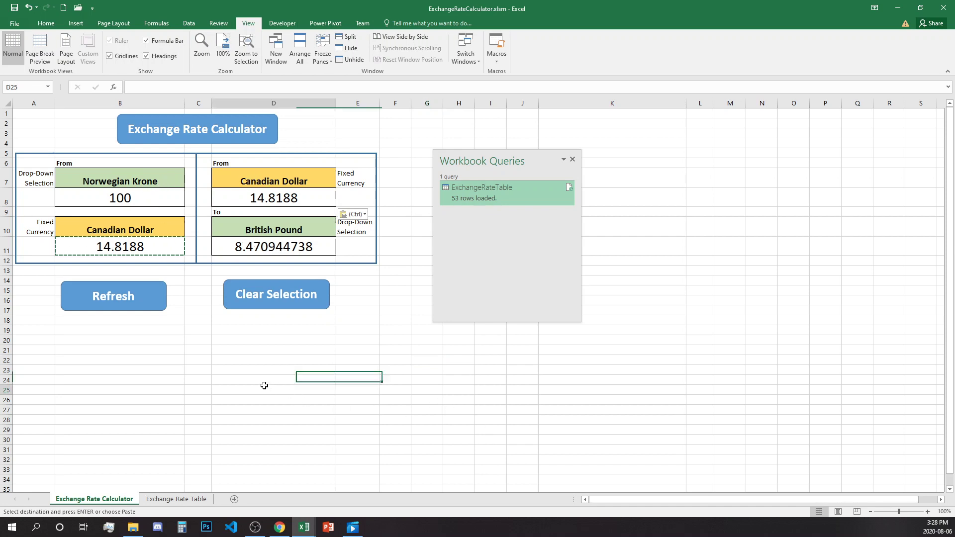